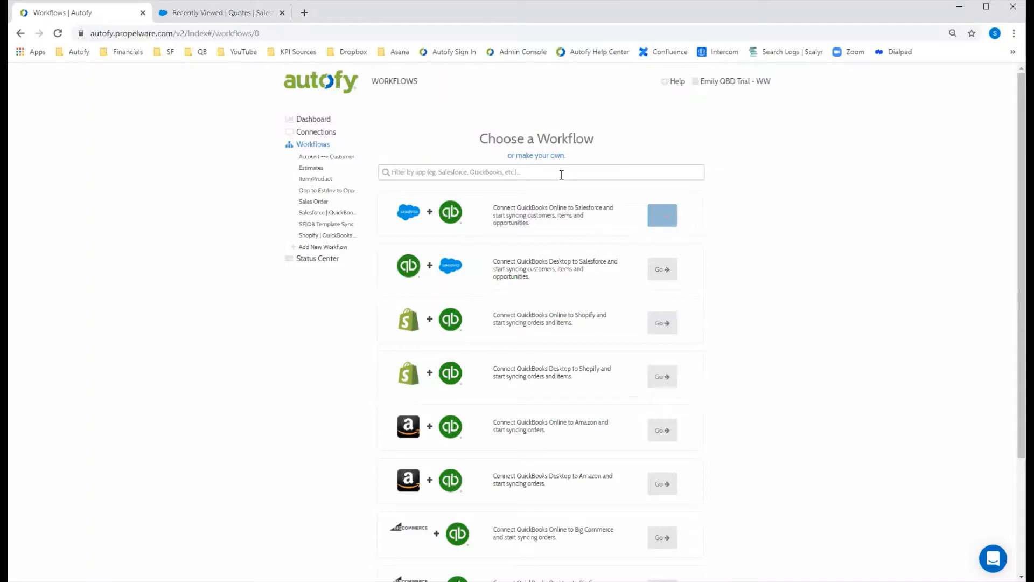
Create a custom workflow using the existing Warenzak Widgets SF Salesforce connection and the Warenzak Widgets QuickBooks Desktop connection
left_click(532, 157)
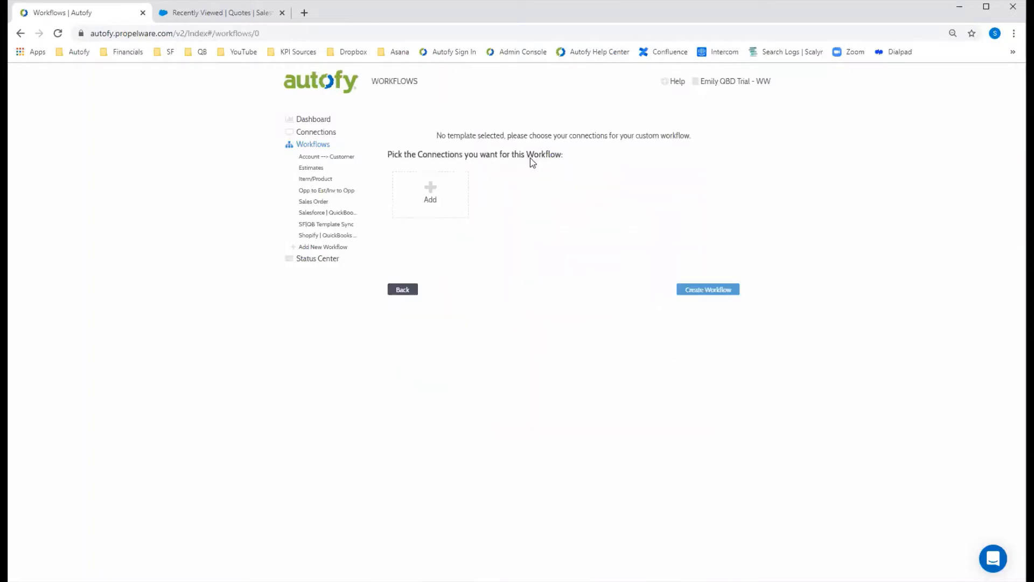
left_click(433, 194)
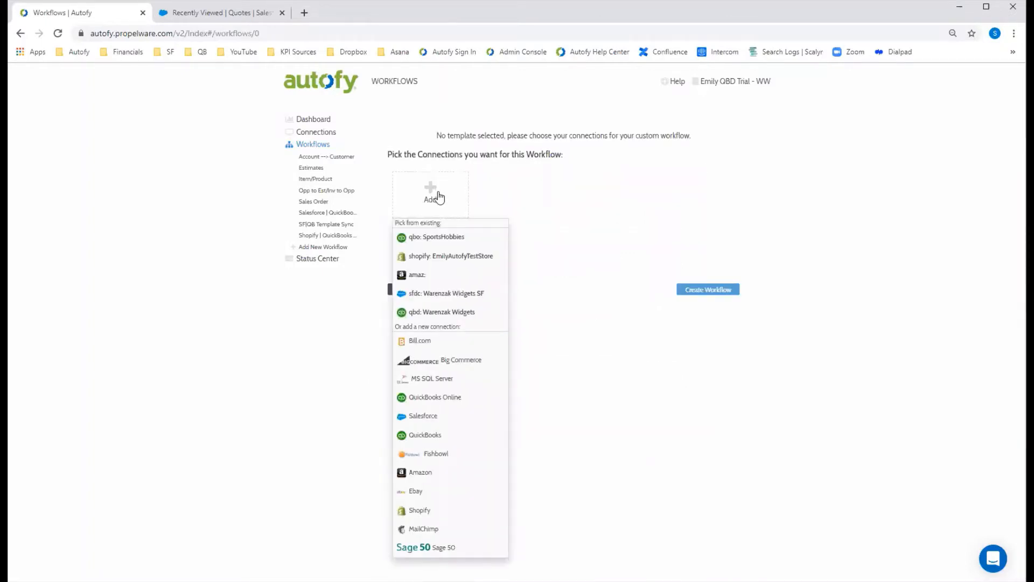
left_click(437, 295)
left_click(513, 191)
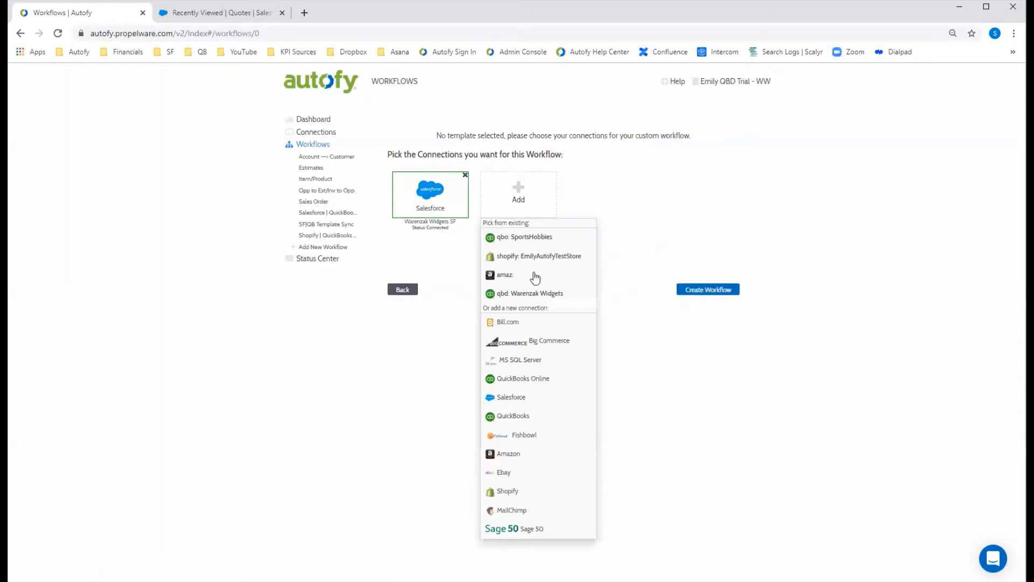
left_click(524, 294)
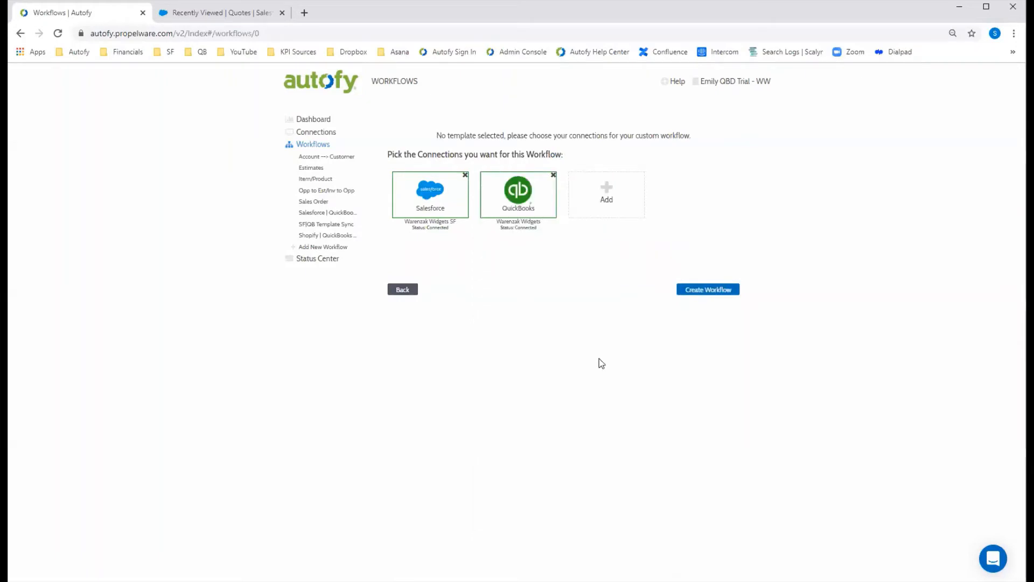
left_click(721, 291)
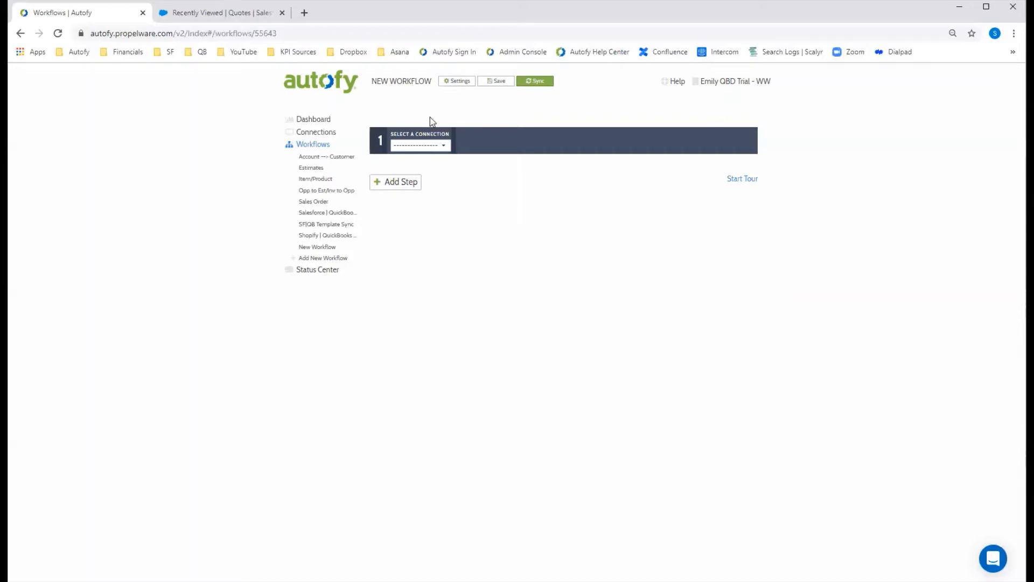
Set the first workflow step to get Quote records from Salesforce.com
left_click(440, 146)
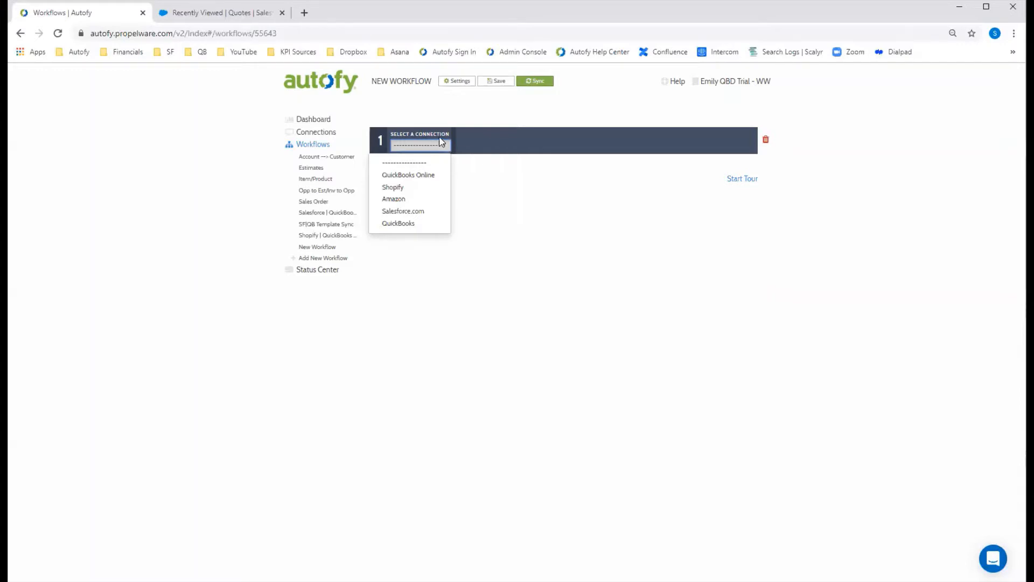
left_click(423, 211)
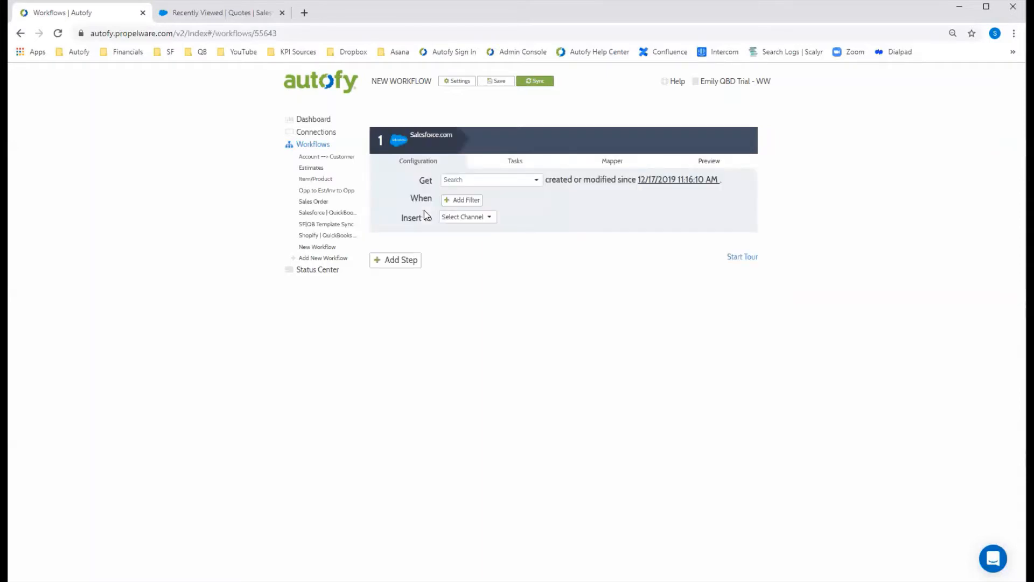
left_click(497, 182)
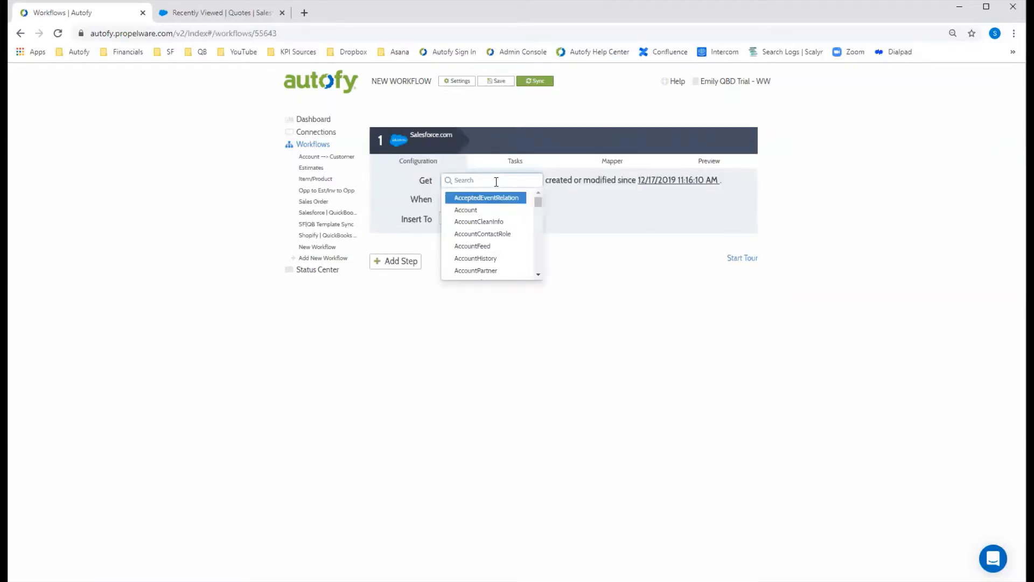
type("quote")
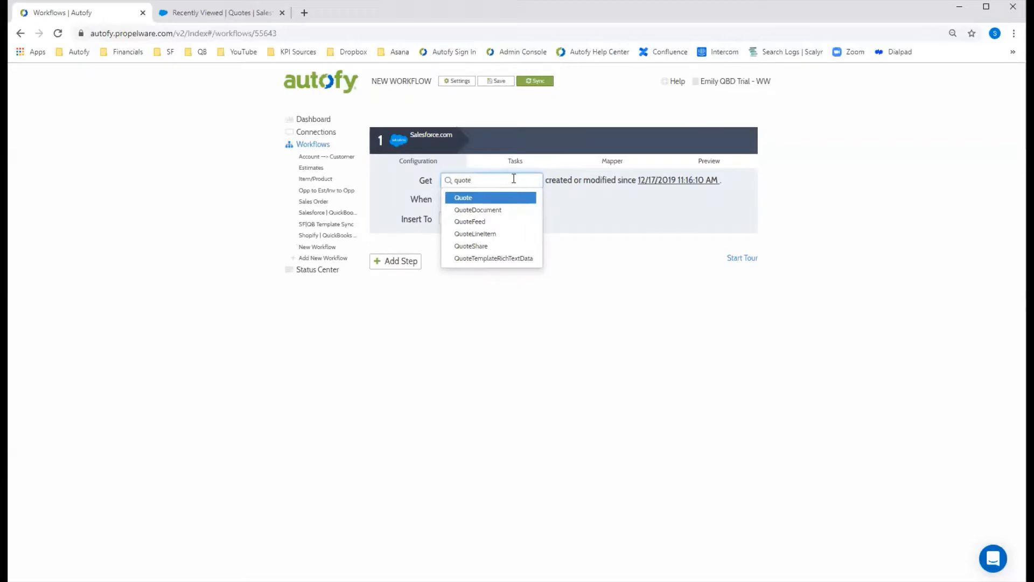
left_click(501, 197)
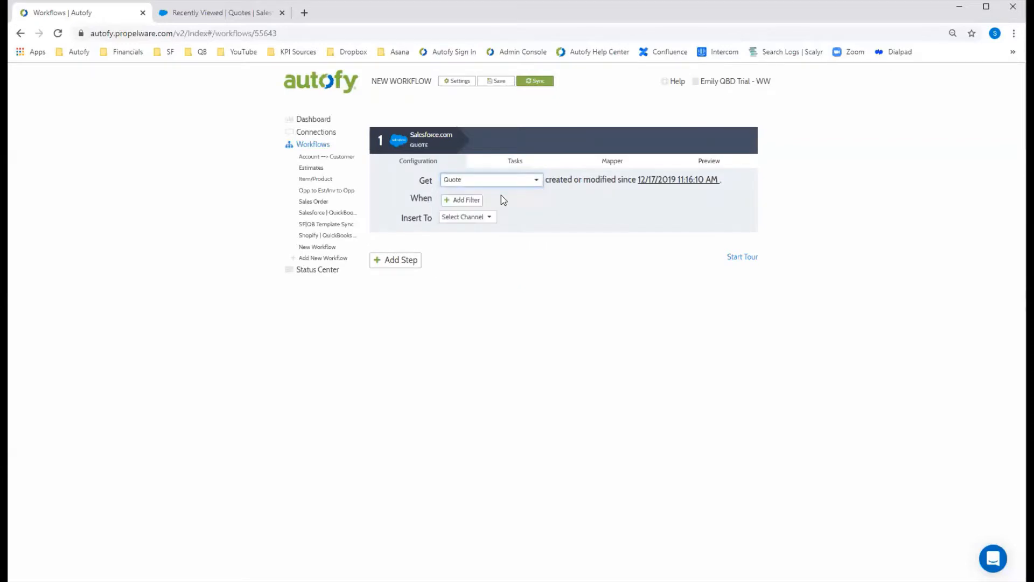
Set the first step to insert into QuickBooks as Estimate, and open its field mapping
left_click(485, 219)
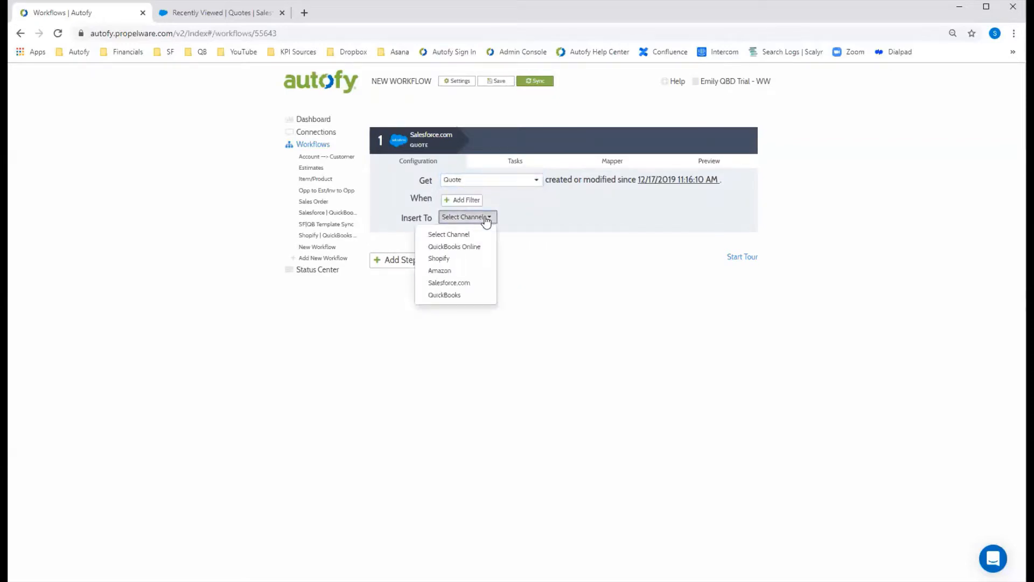
left_click(473, 295)
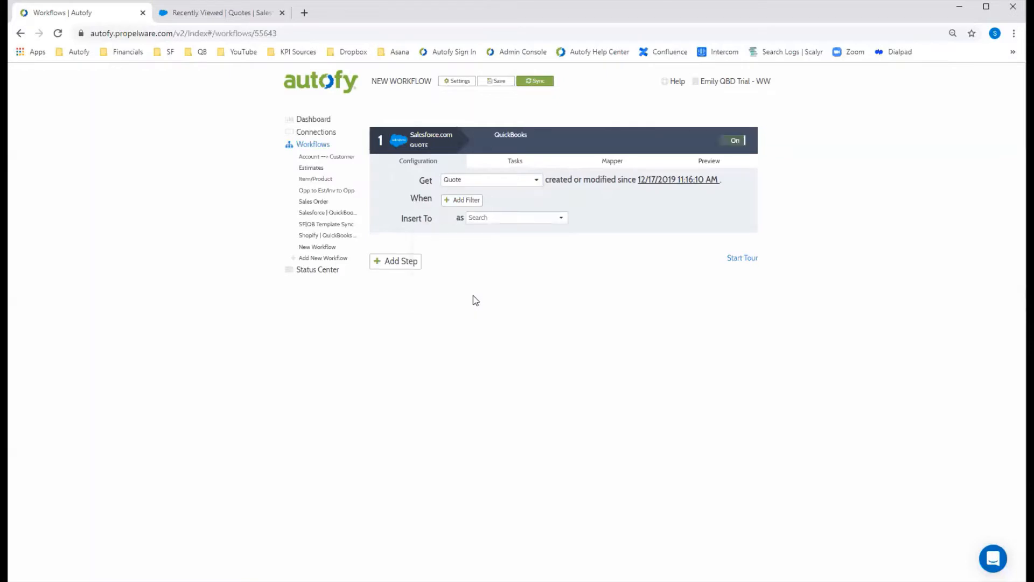
left_click(492, 219)
type("estim")
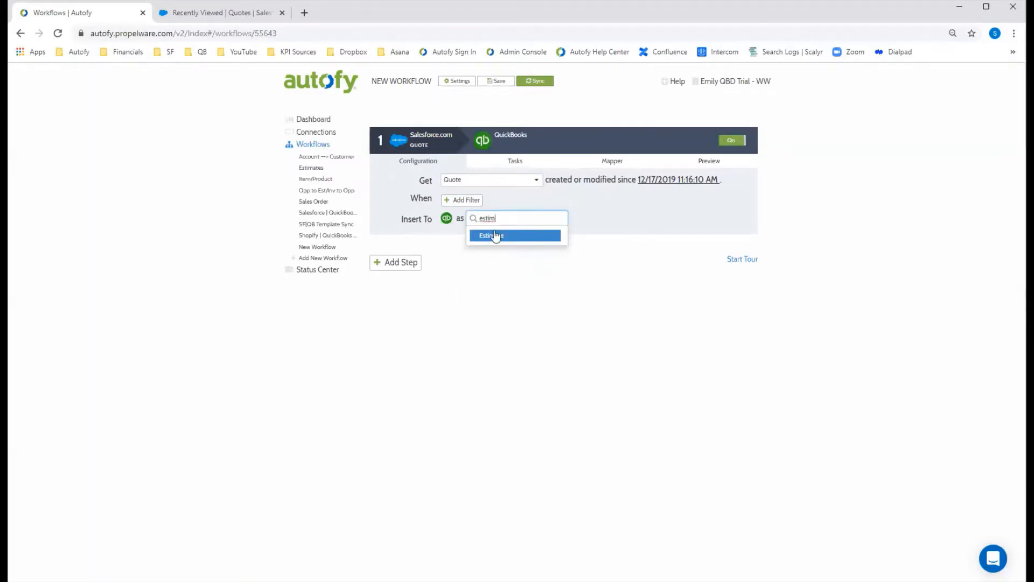
left_click(495, 235)
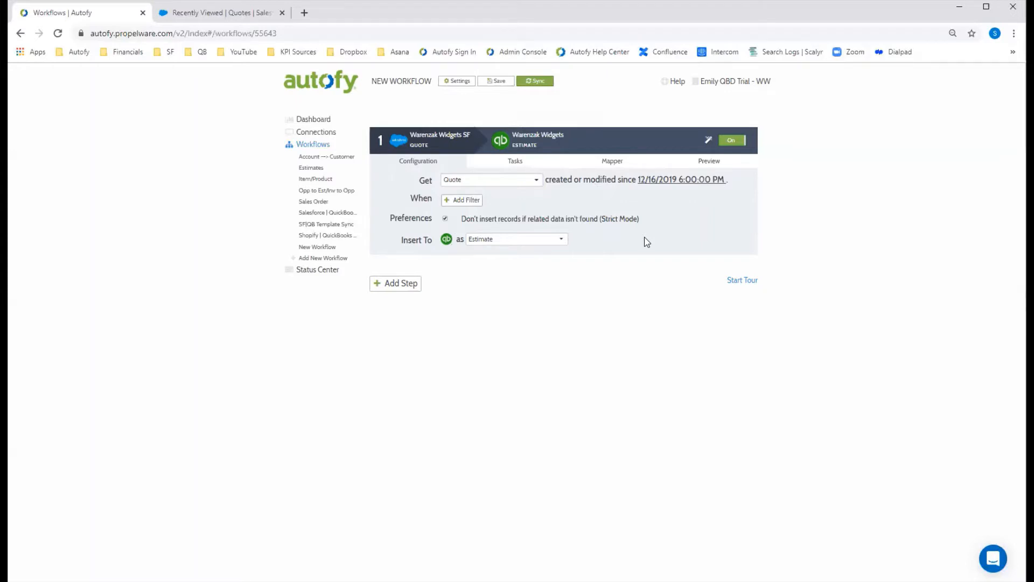
left_click(614, 160)
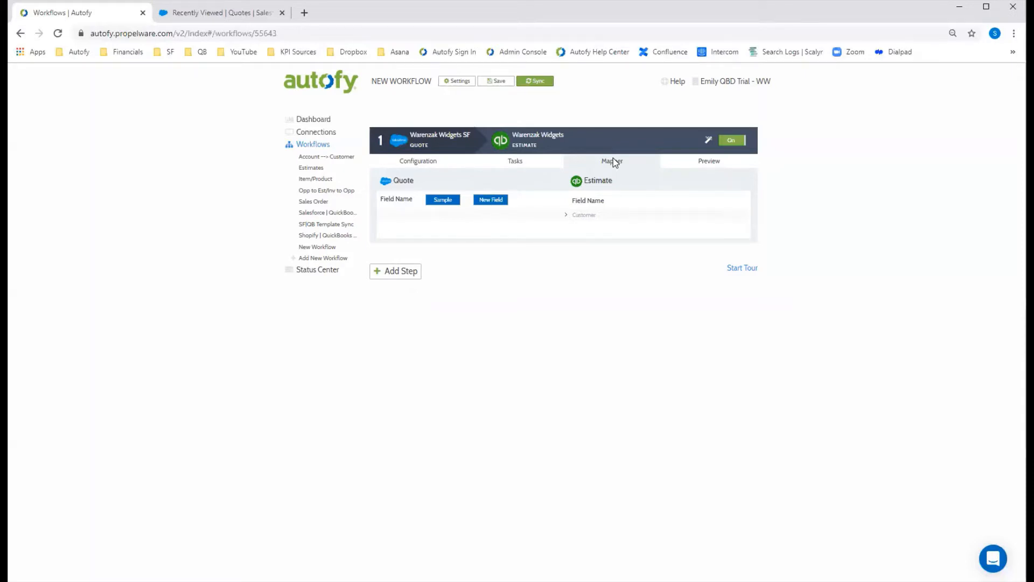
Add a second workflow step that gets Invoice records from QuickBooks
left_click(416, 276)
left_click(416, 276)
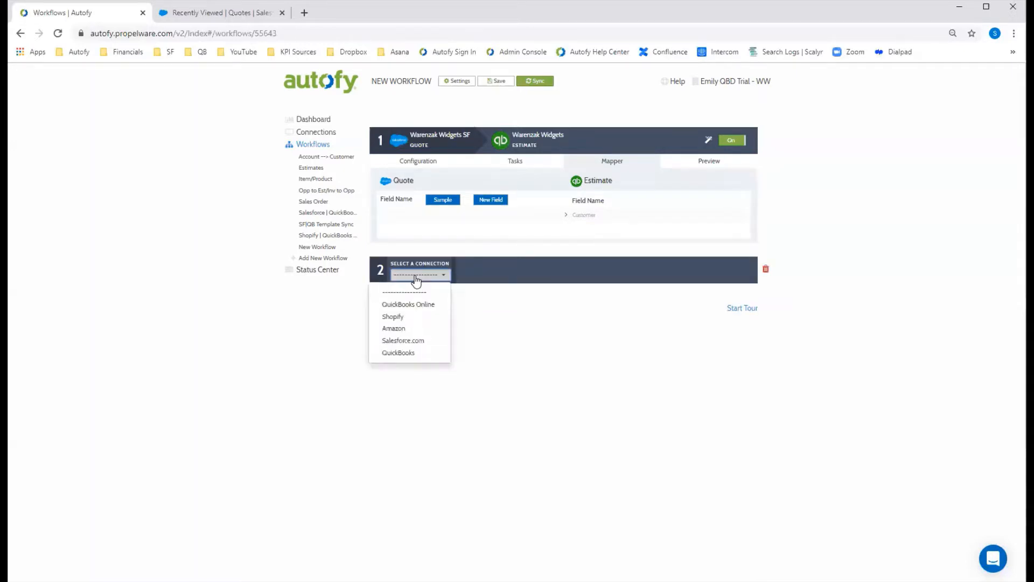
left_click(409, 355)
left_click(479, 314)
type("invoi")
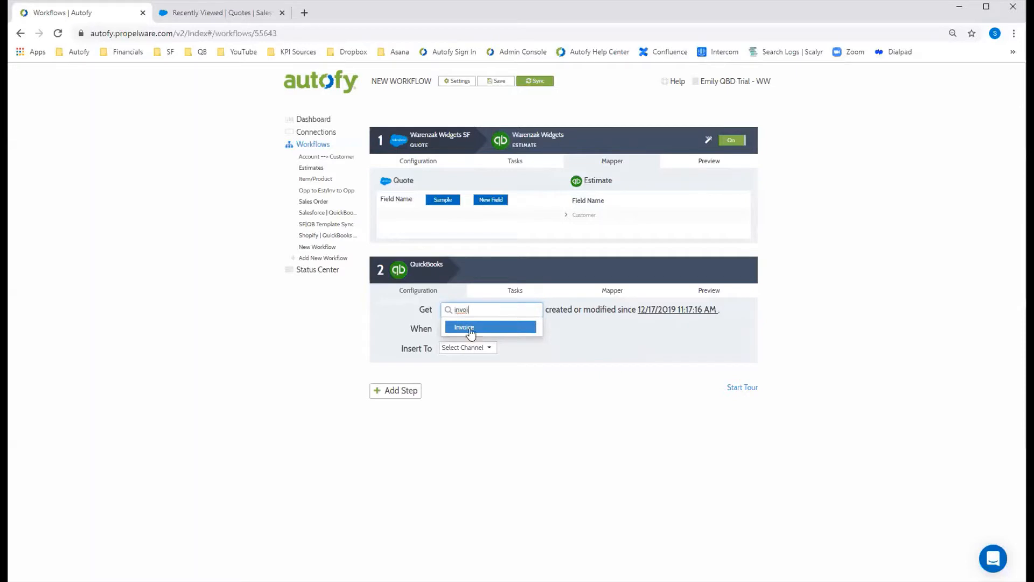
left_click(472, 329)
Set the second step to insert the invoices into Salesforce.com as Opportunity
left_click(478, 348)
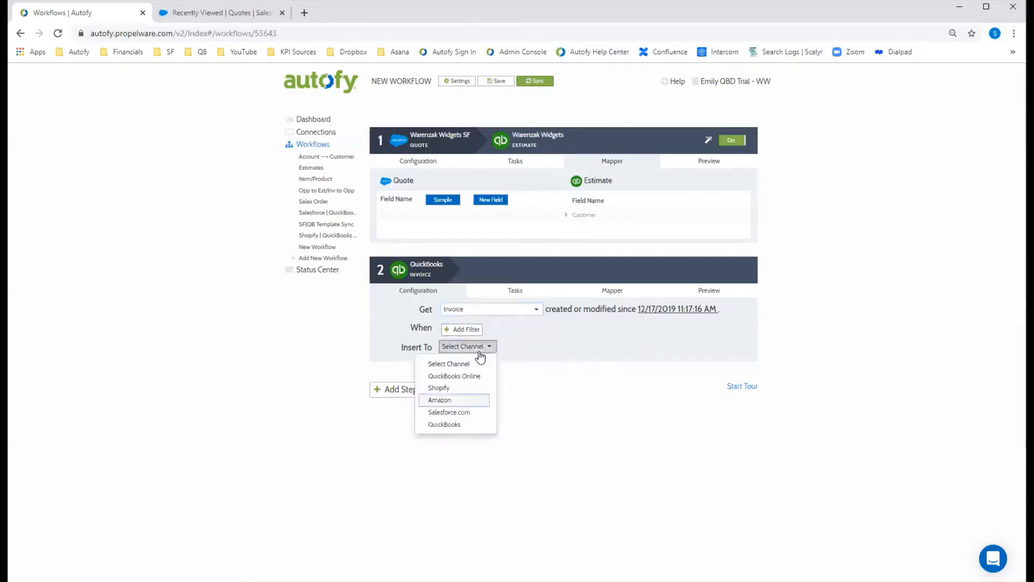
left_click(464, 413)
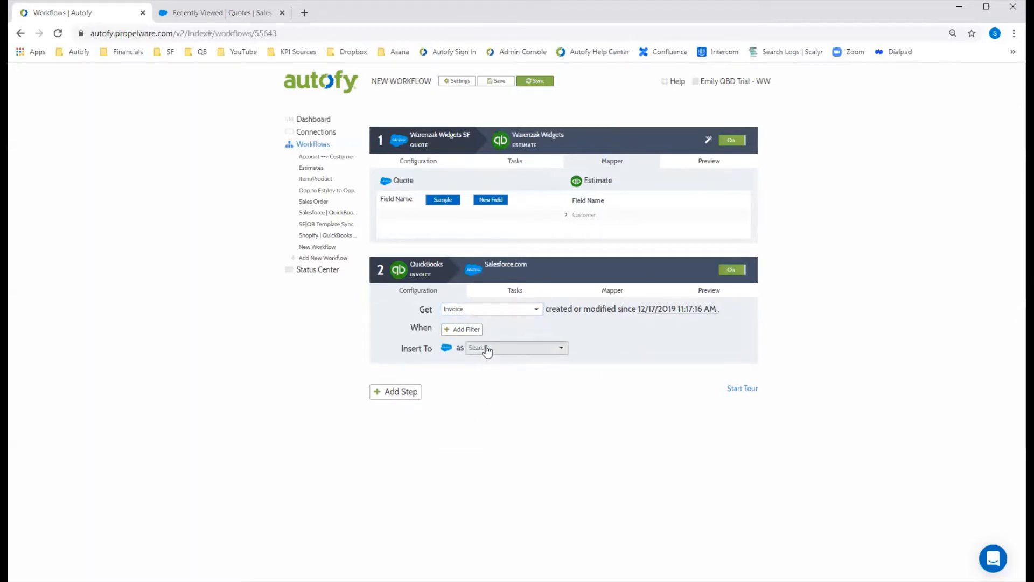
left_click(487, 349)
type("opp")
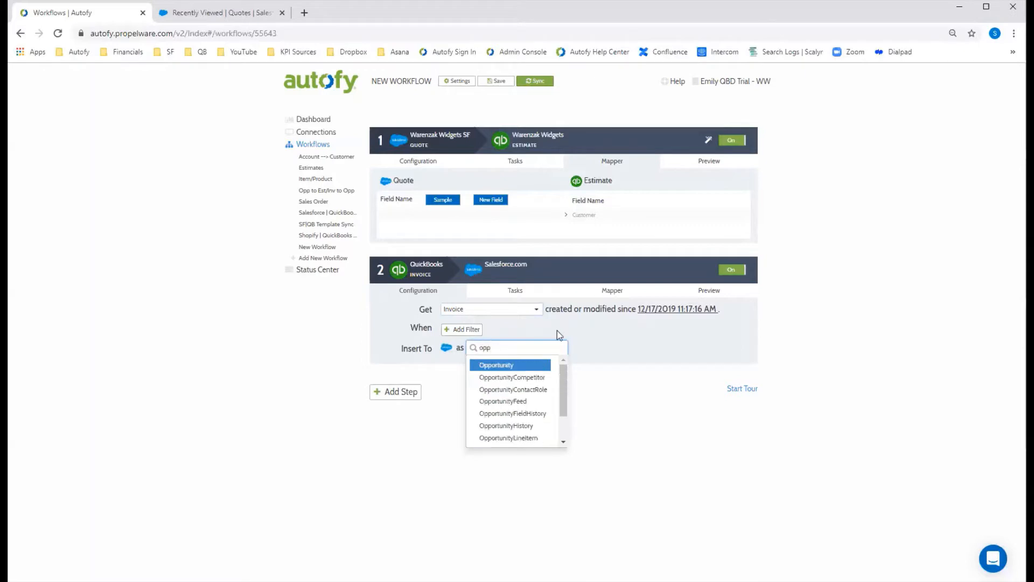
left_click(510, 366)
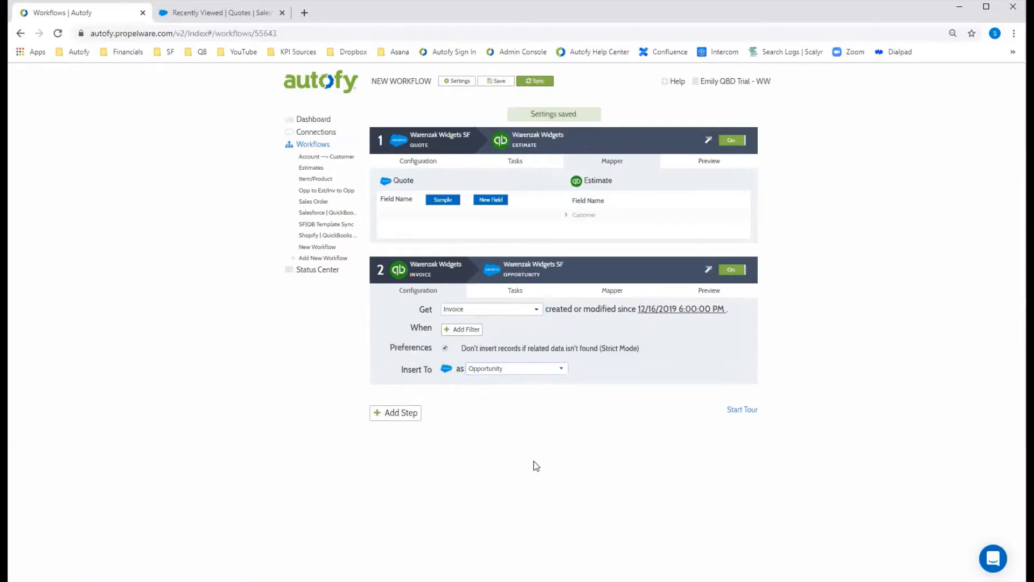
Add a third workflow step that gets Product2 records from Salesforce.com
left_click(403, 419)
left_click(408, 424)
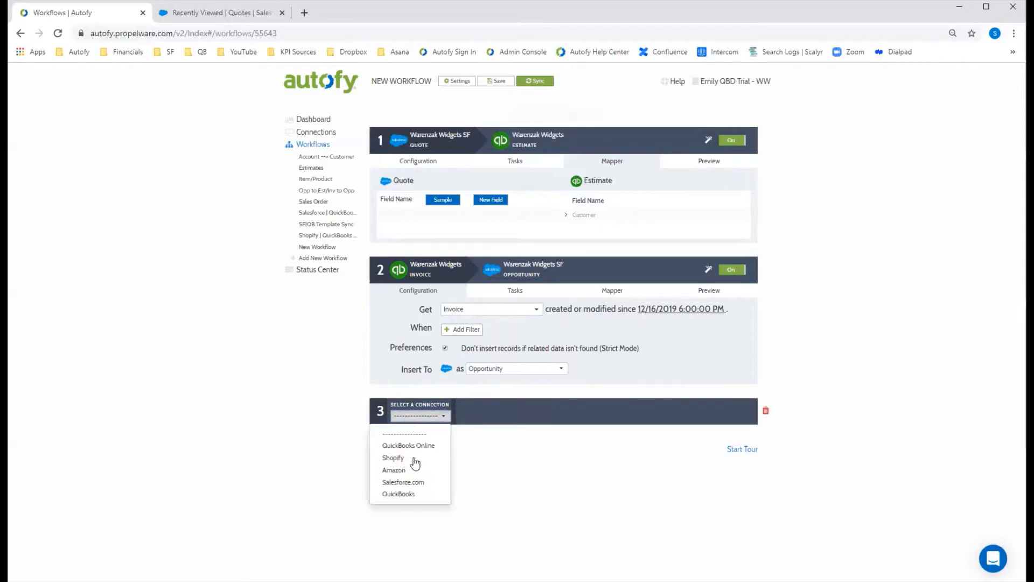
left_click(425, 483)
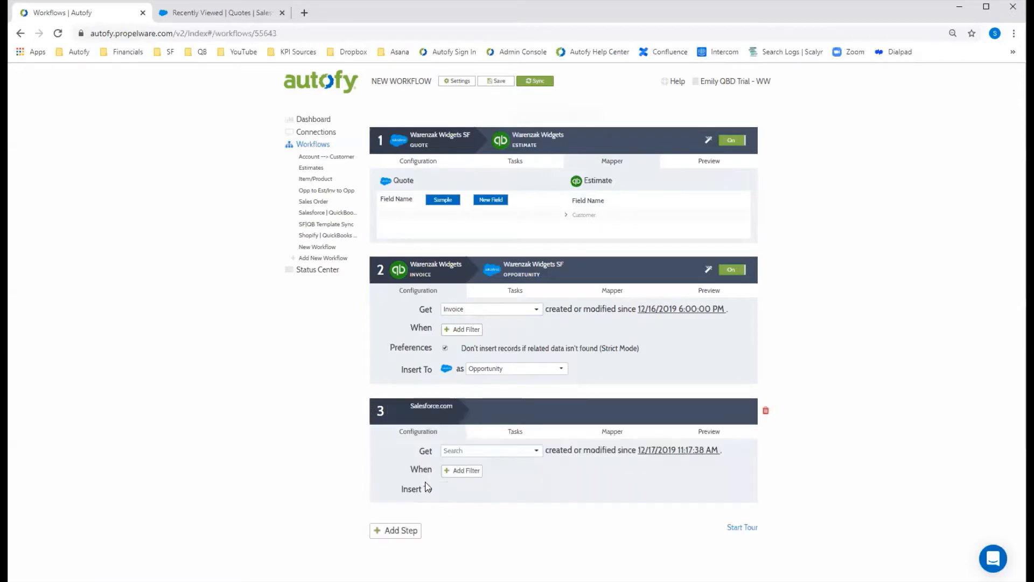
left_click(462, 451)
type("po")
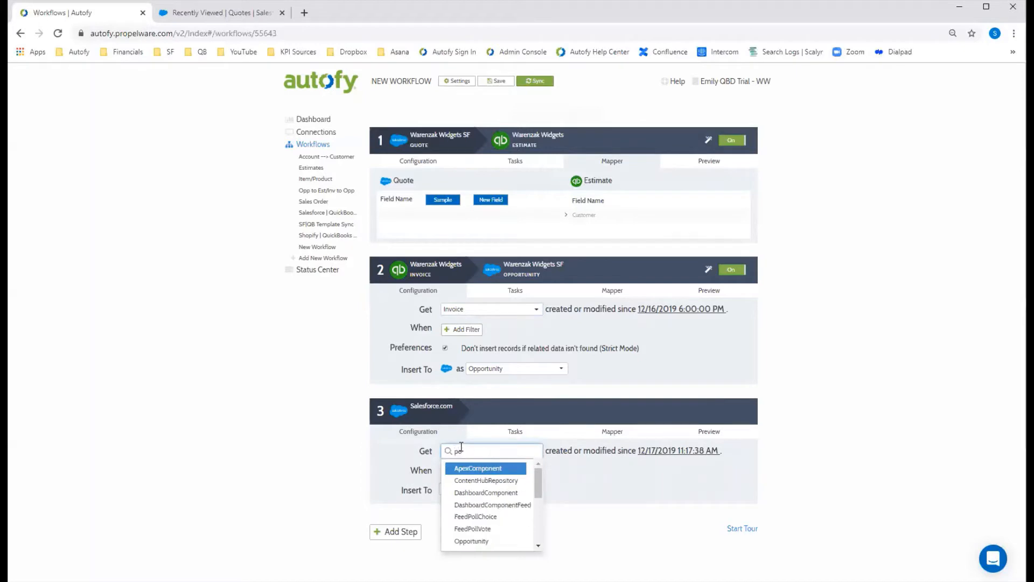
key("BackSpace")
type("r")
type("od")
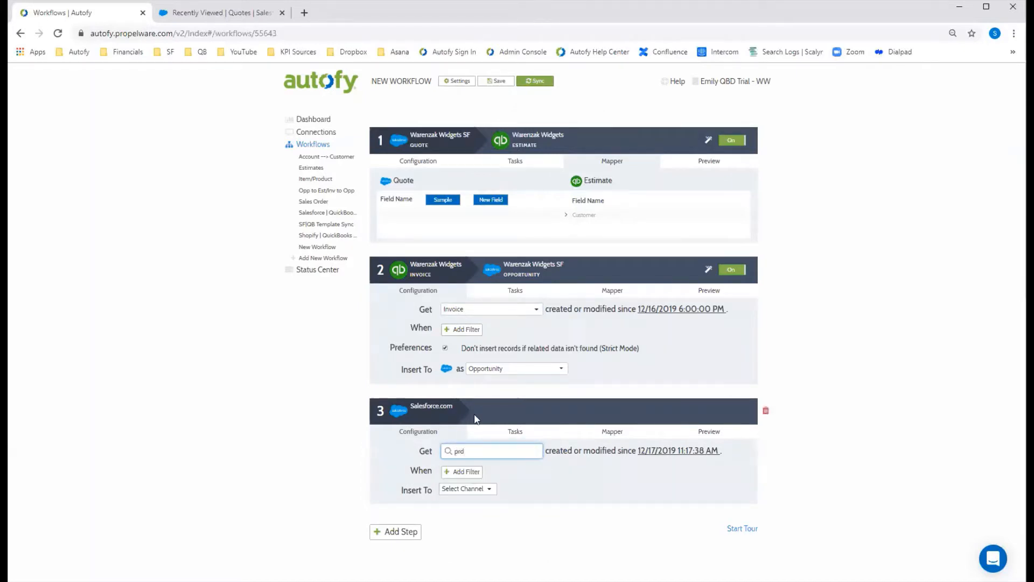
left_click(463, 468)
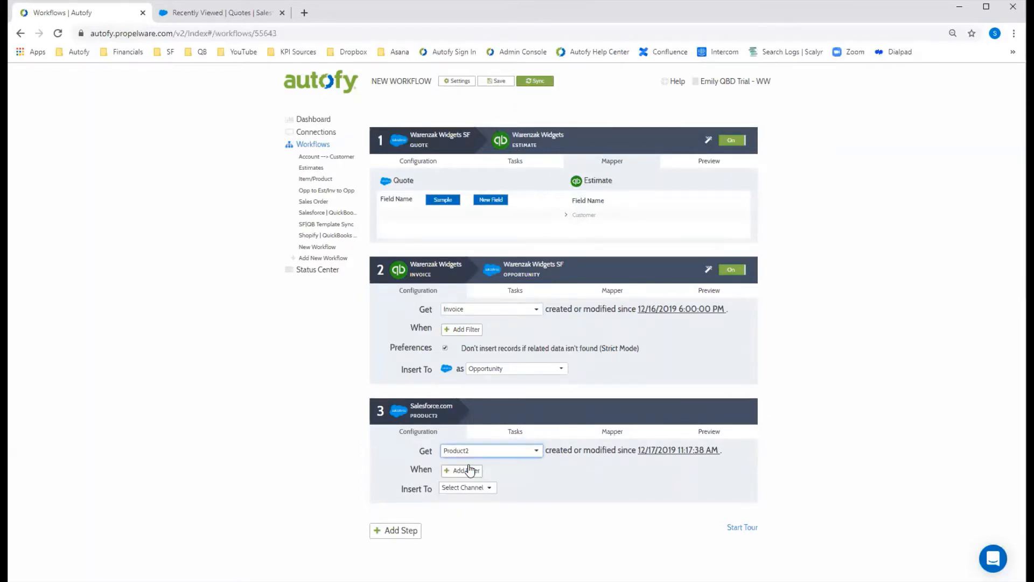
Set the third step to insert the products into QuickBooks as Item
left_click(468, 489)
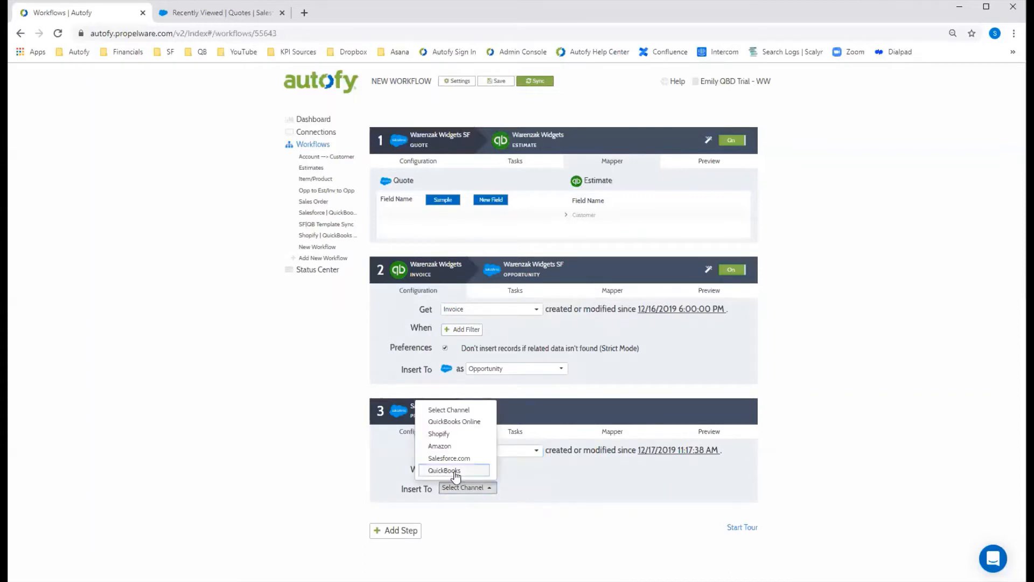
left_click(453, 471)
left_click(492, 489)
type("ite")
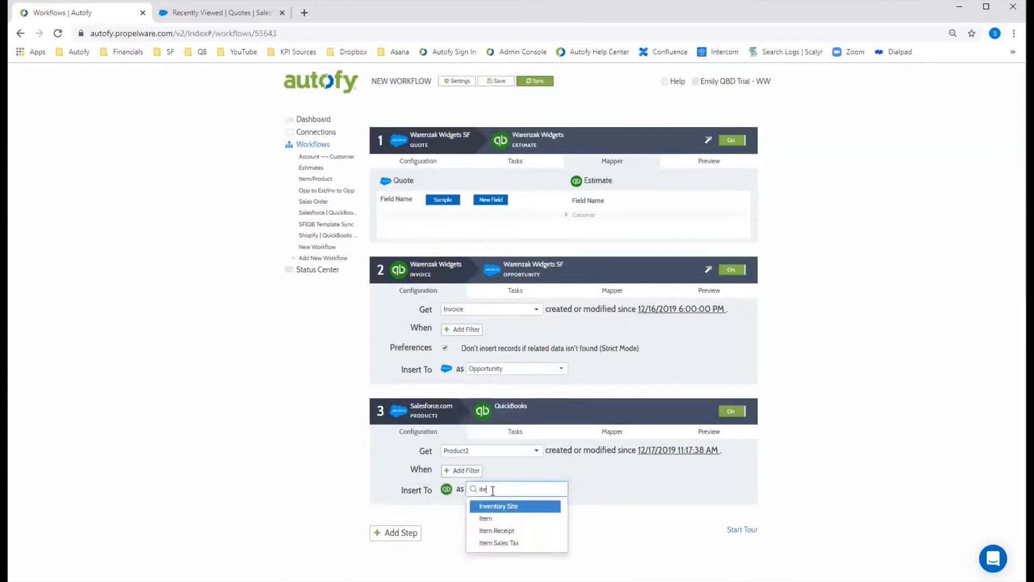
left_click(486, 518)
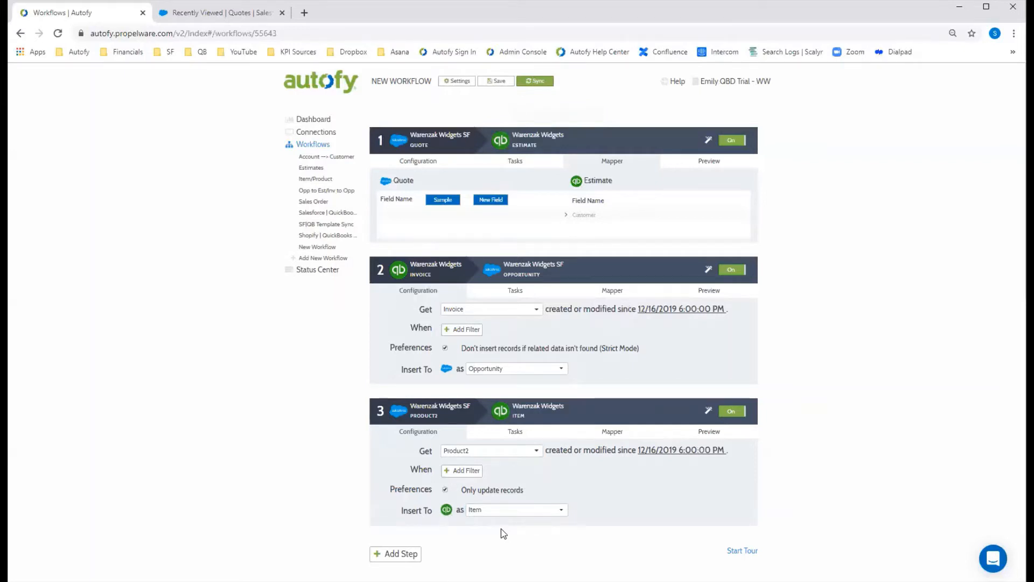
Review the default field mapping between Invoice and Opportunity in the second step
left_click(612, 290)
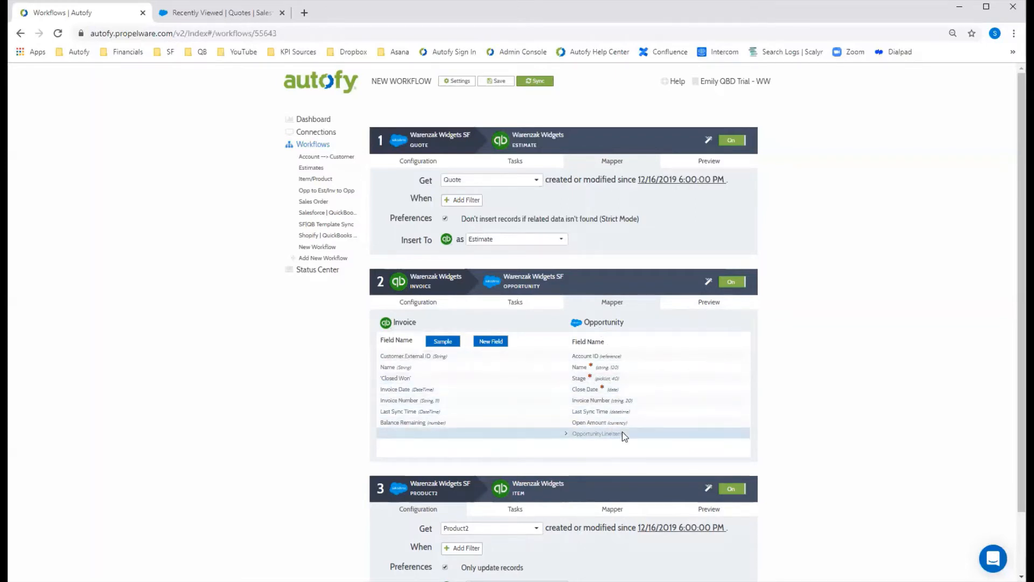
scroll(622, 431, "down", 1)
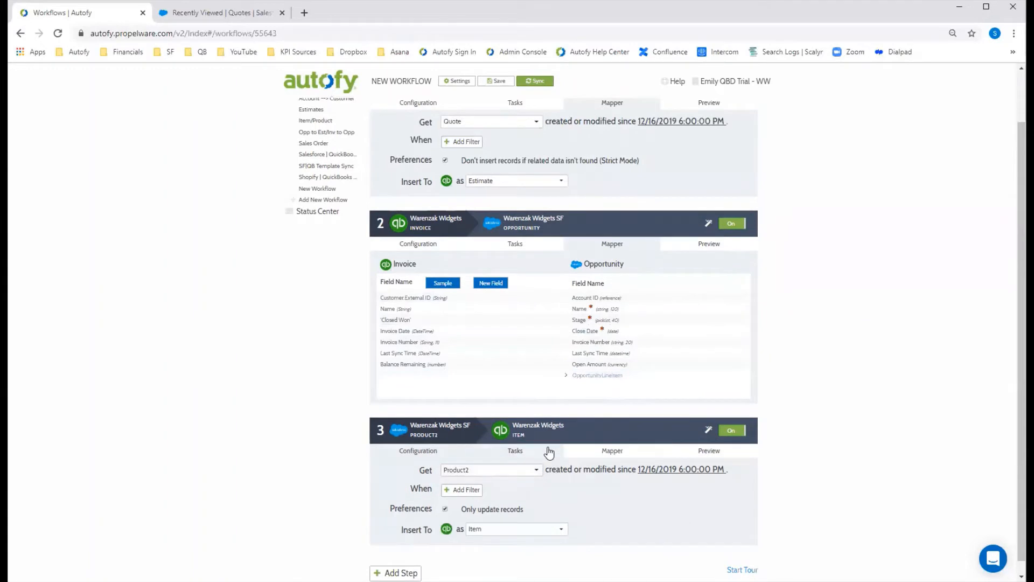
scroll(471, 458, "up", 1)
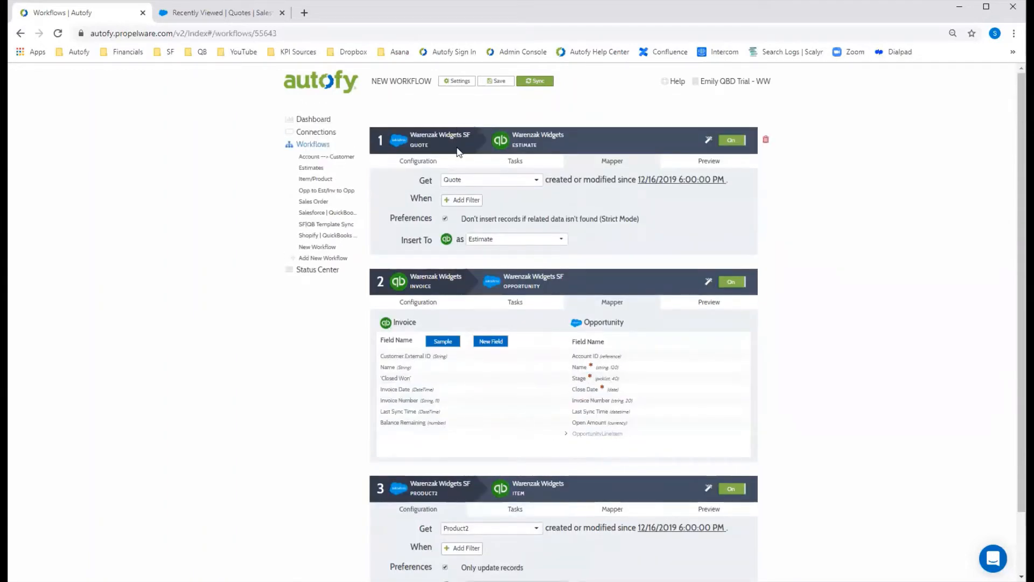
Delete the Customer Name mapped field from the first step's Quote to Estimate mapping and confirm the deletion
left_click(609, 161)
left_click(569, 216)
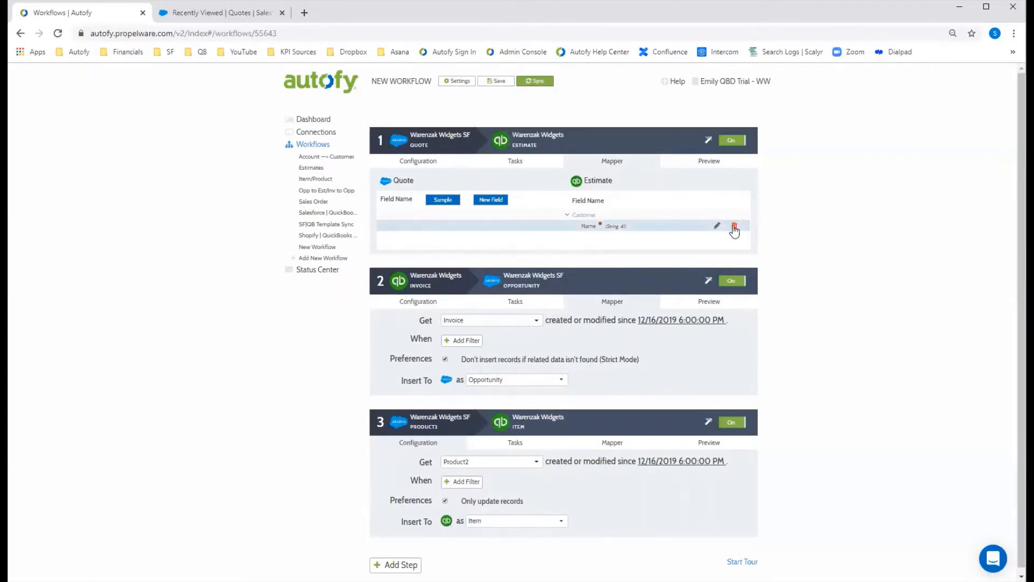
left_click(734, 226)
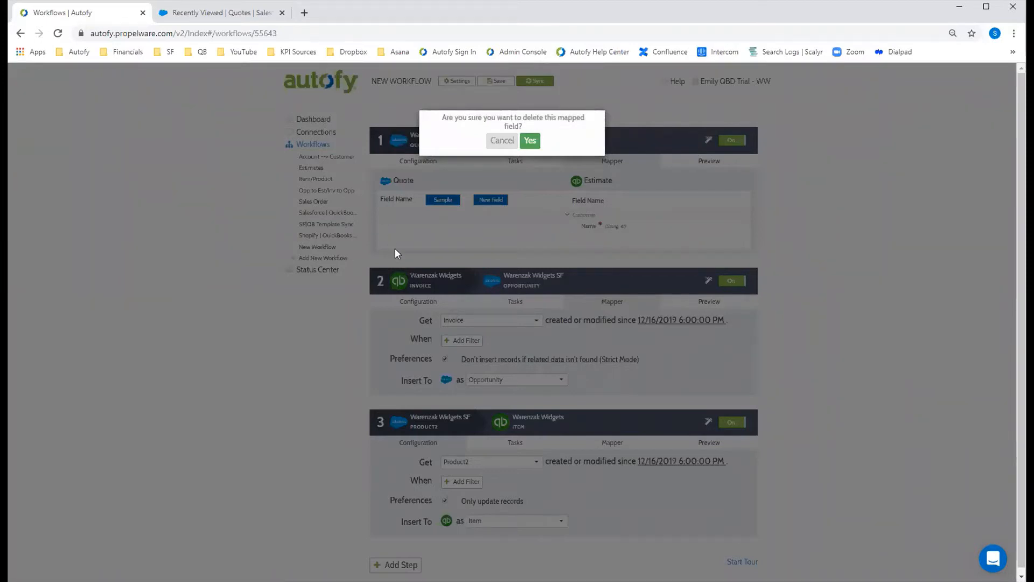
left_click(530, 141)
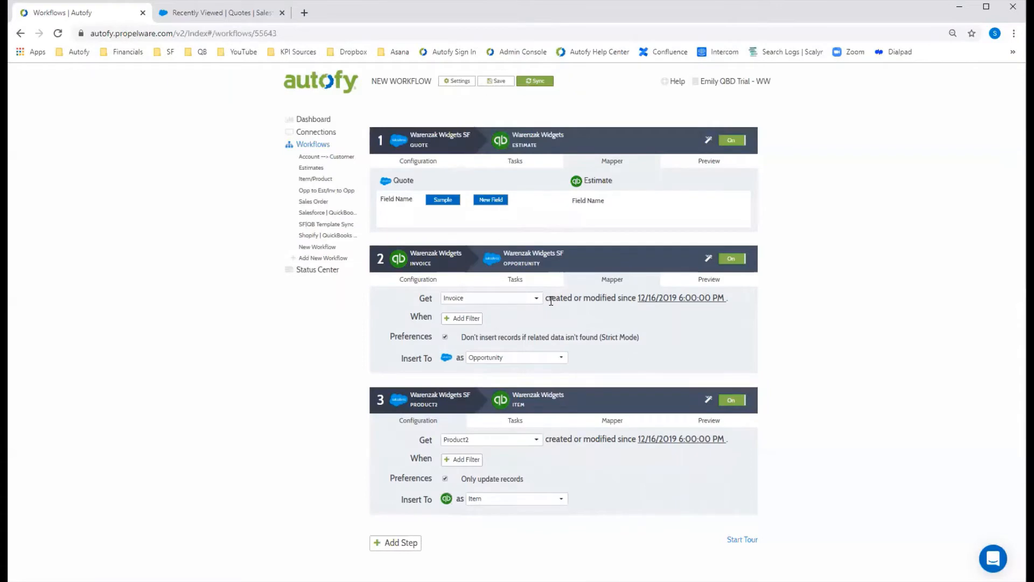
Add a mapped field in the first step that maps the Quote ID to the estimate's External ID
left_click(491, 202)
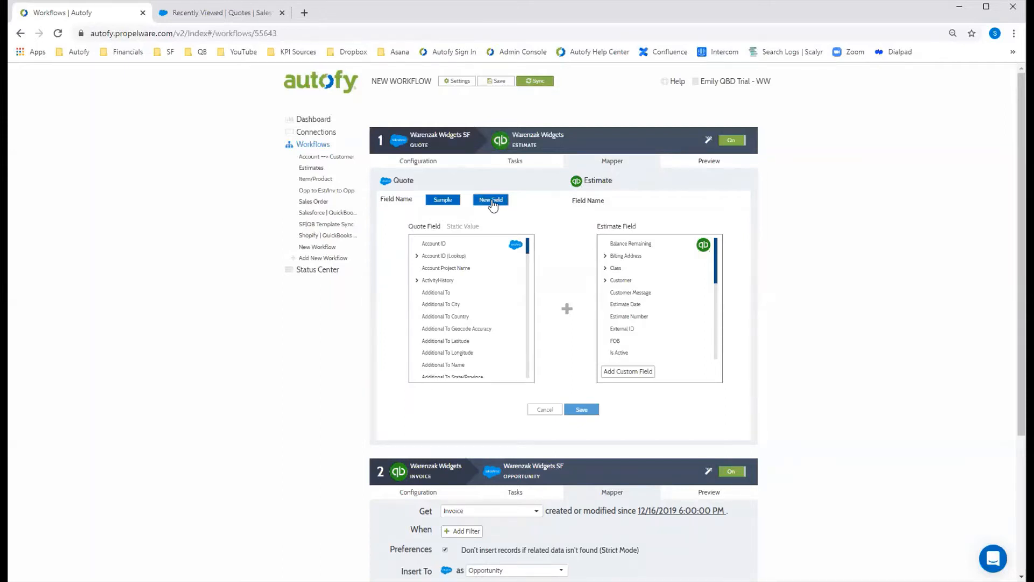
scroll(479, 273, "down", 5)
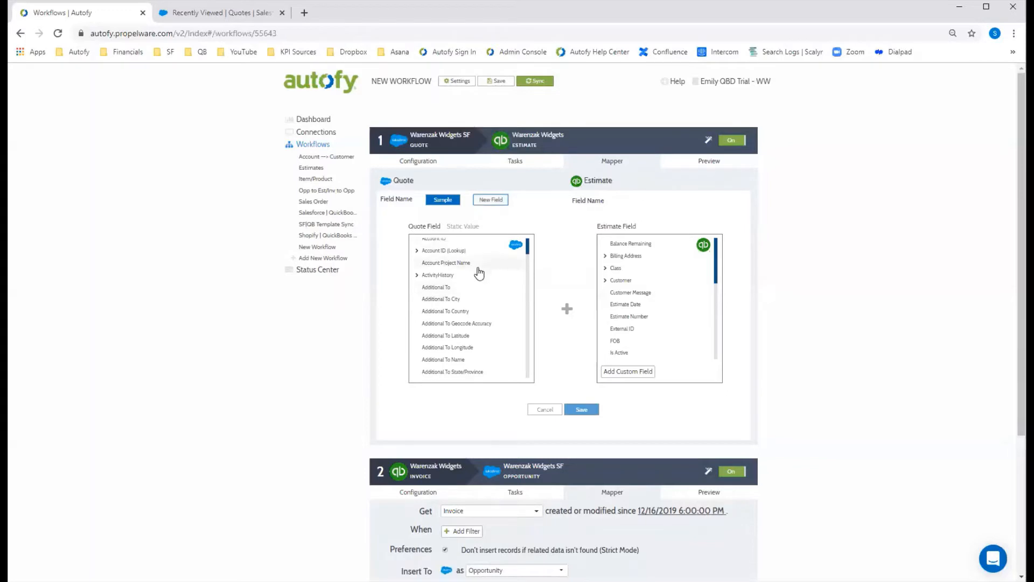
scroll(479, 274, "down", 10)
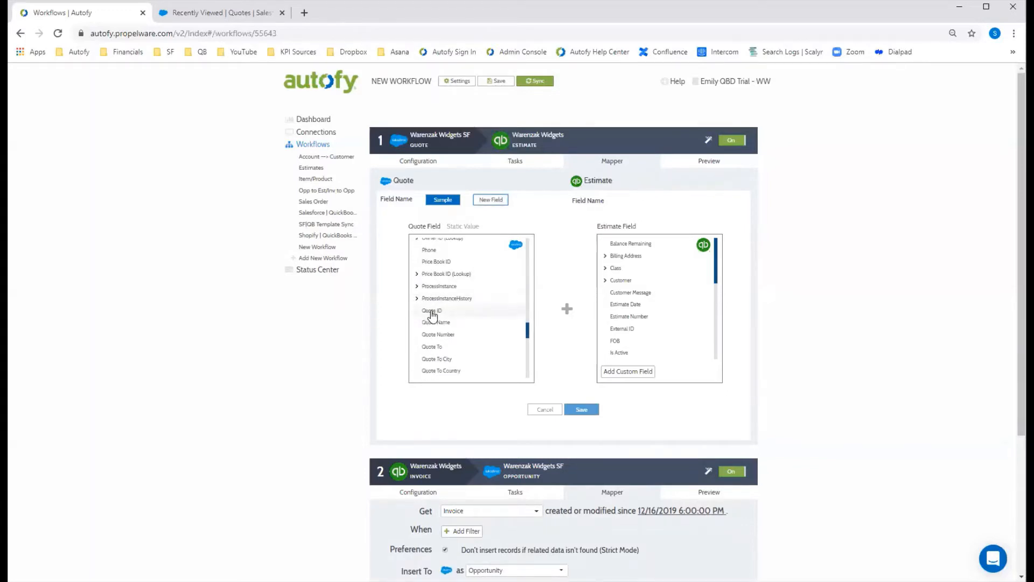
left_click(435, 315)
left_click(435, 315)
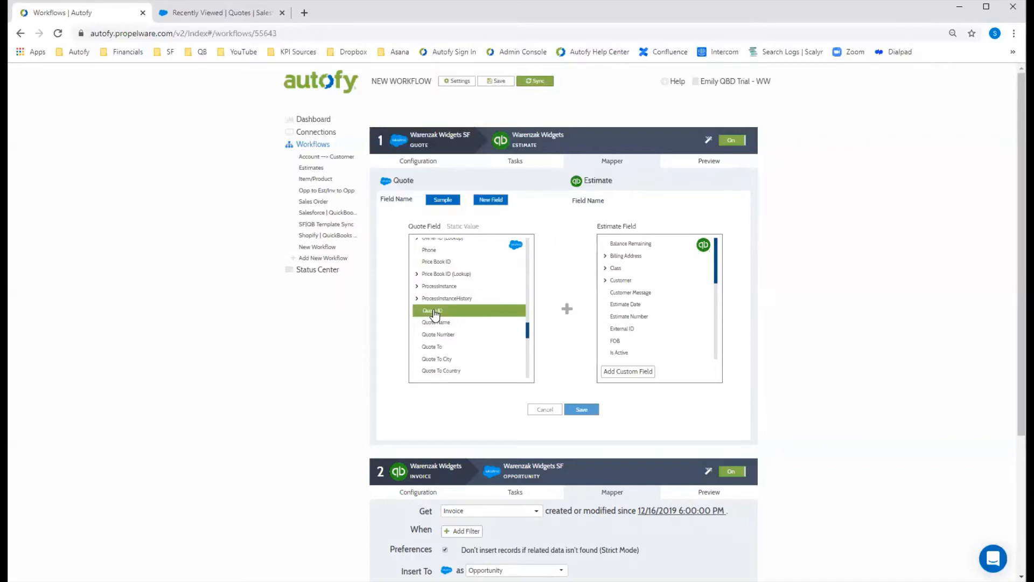
left_click(621, 330)
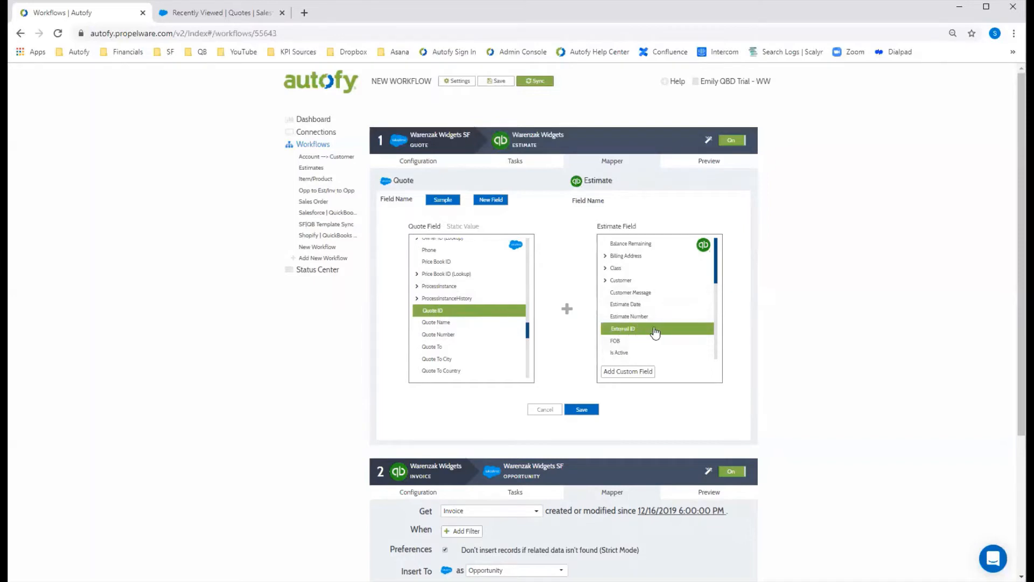
left_click(582, 410)
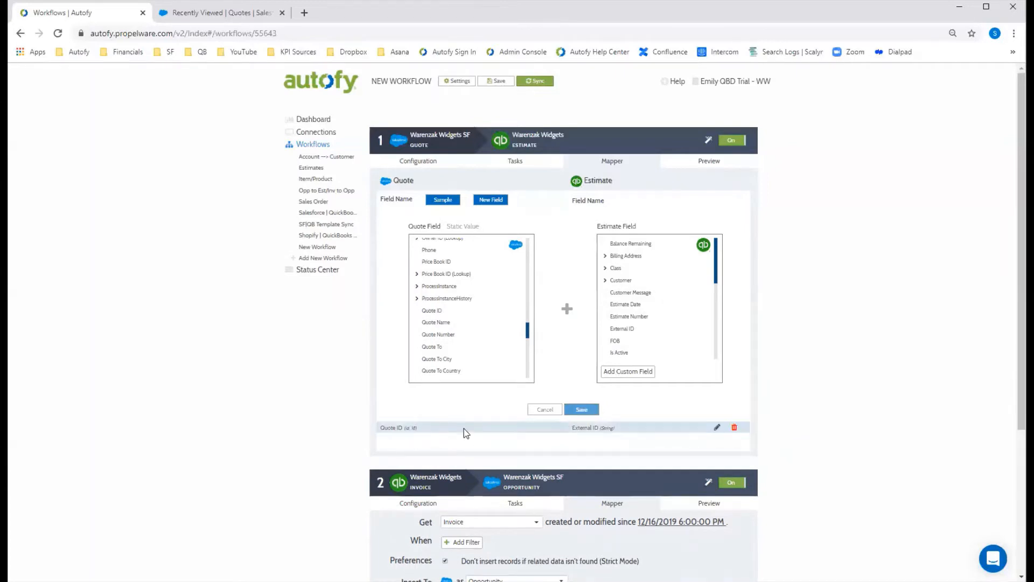
Map the Quote Name to the estimate's Name field and save the mapping
left_click(485, 324)
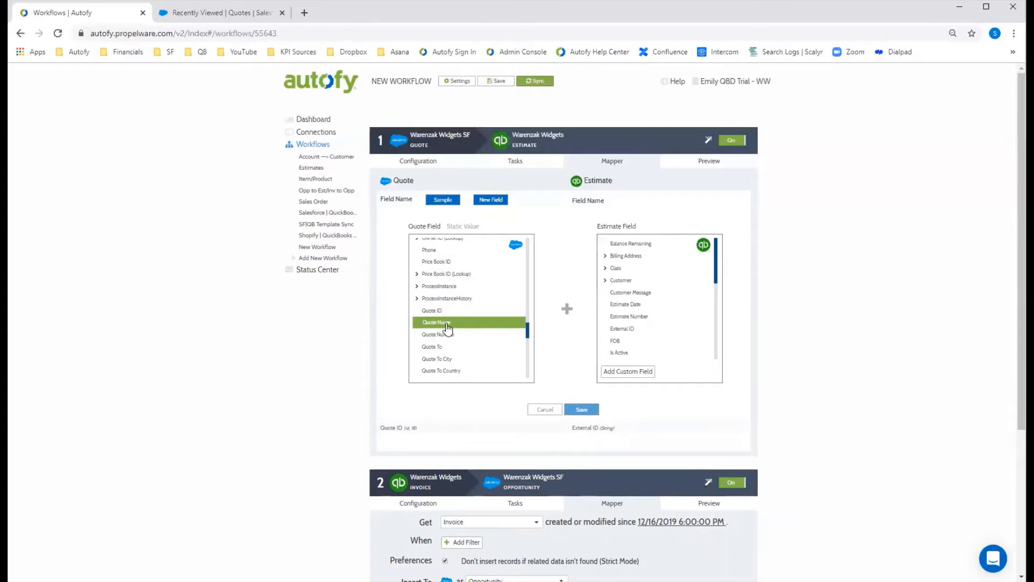
scroll(649, 297, "down", 3)
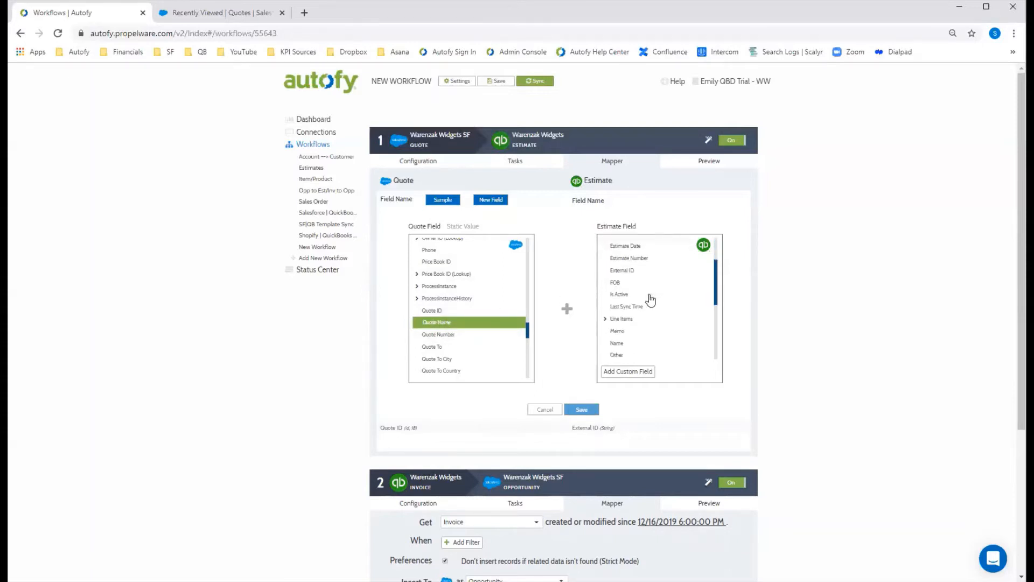
scroll(650, 300, "down", 1)
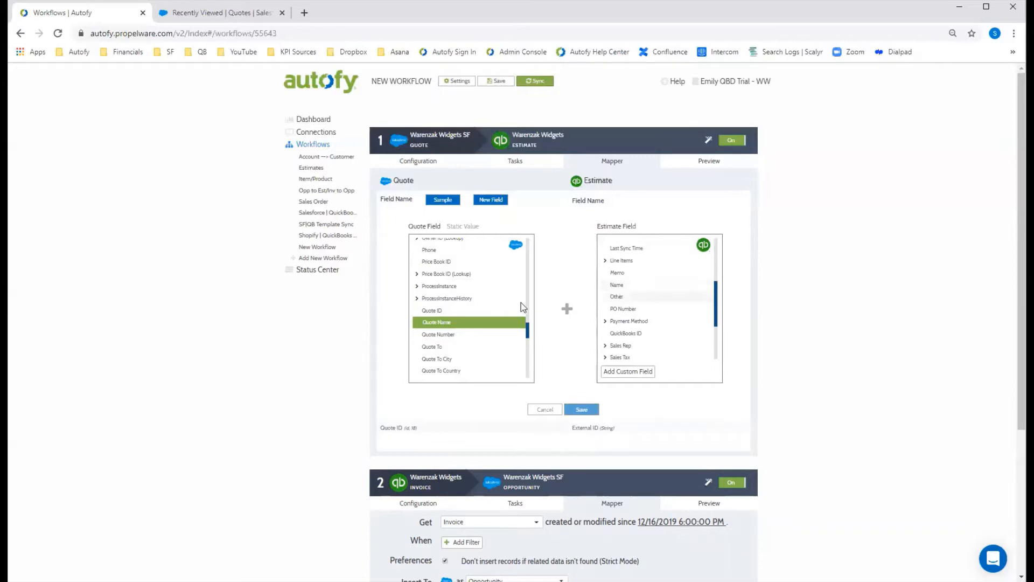
left_click(616, 286)
left_click(576, 408)
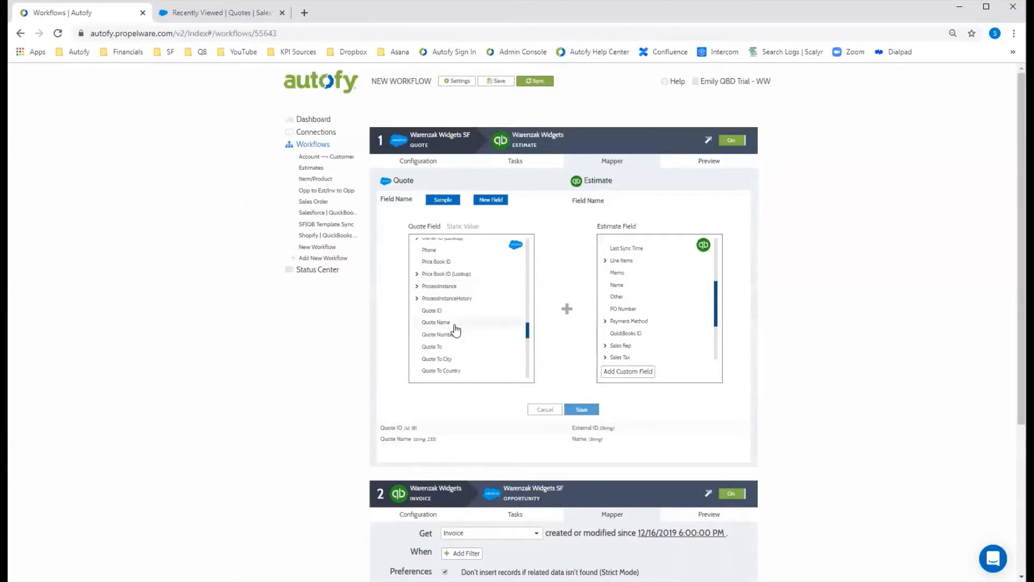
Look through the Quote and Estimate field lists for further fields to map
scroll(455, 329, "down", 8)
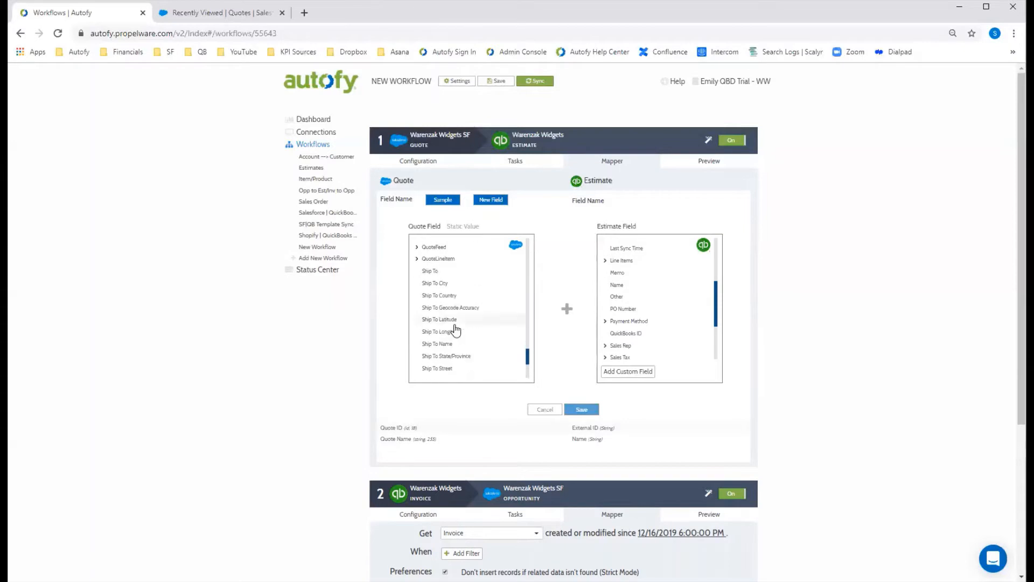
scroll(456, 330, "down", 5)
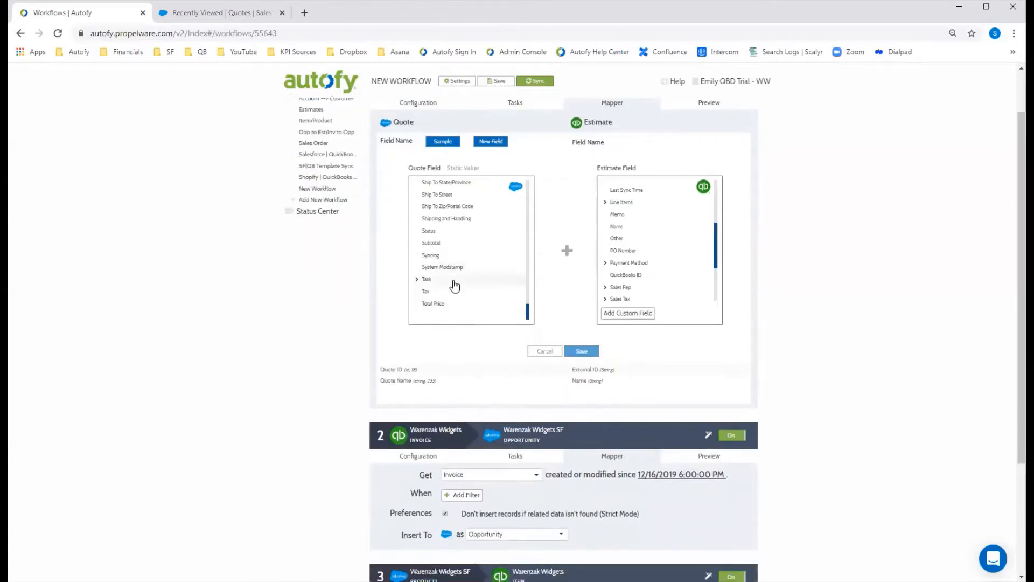
scroll(455, 285, "up", 10)
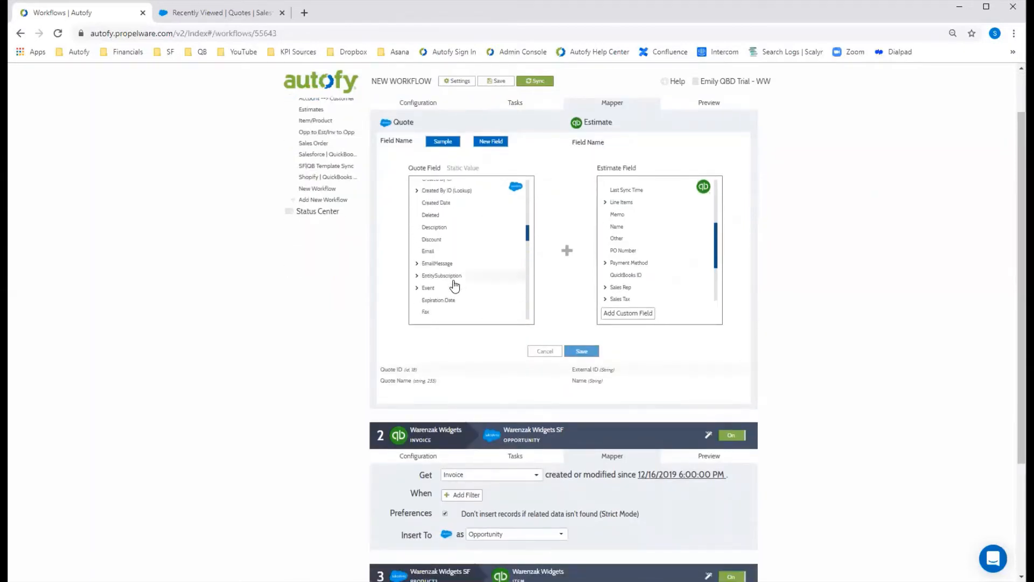
scroll(455, 285, "up", 10)
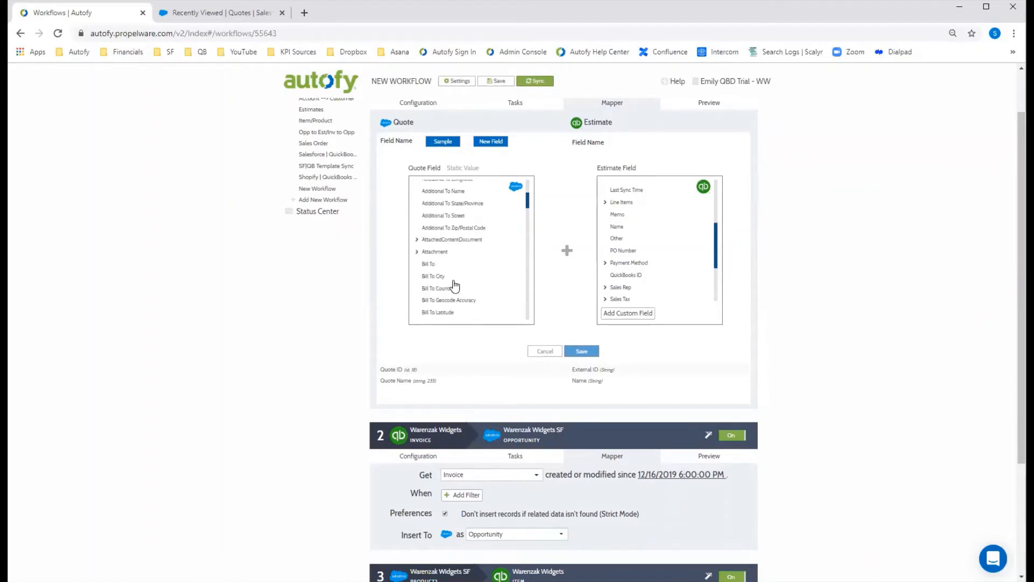
scroll(456, 285, "up", 1)
scroll(669, 224, "up", 5)
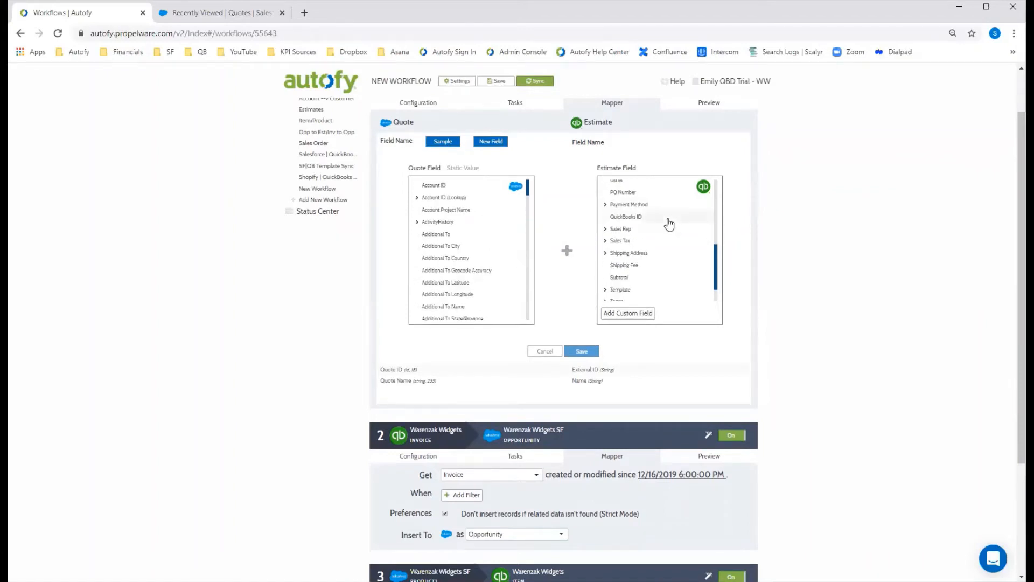
scroll(670, 223, "up", 5)
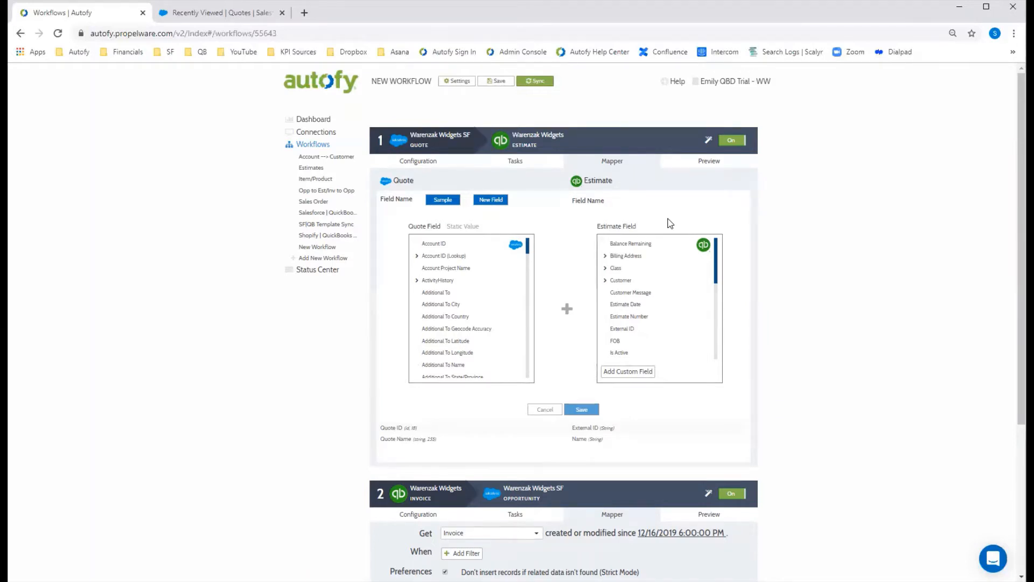
Map Account Name from the quote's Account ID lookup to the estimate's Customer Name, save, and expand the mapped Customer group
left_click(446, 257)
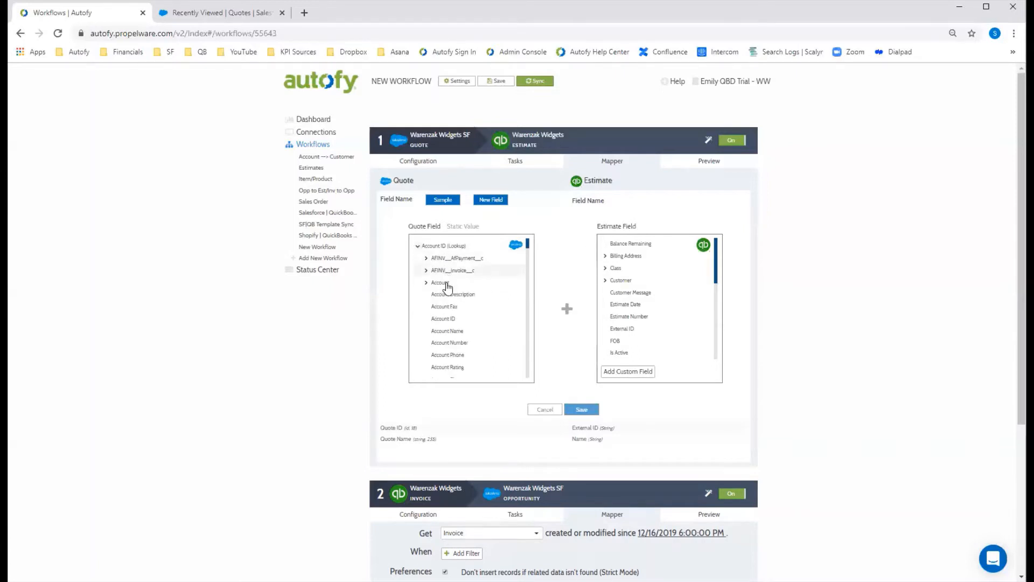
scroll(446, 283, "down", 1)
left_click(447, 285)
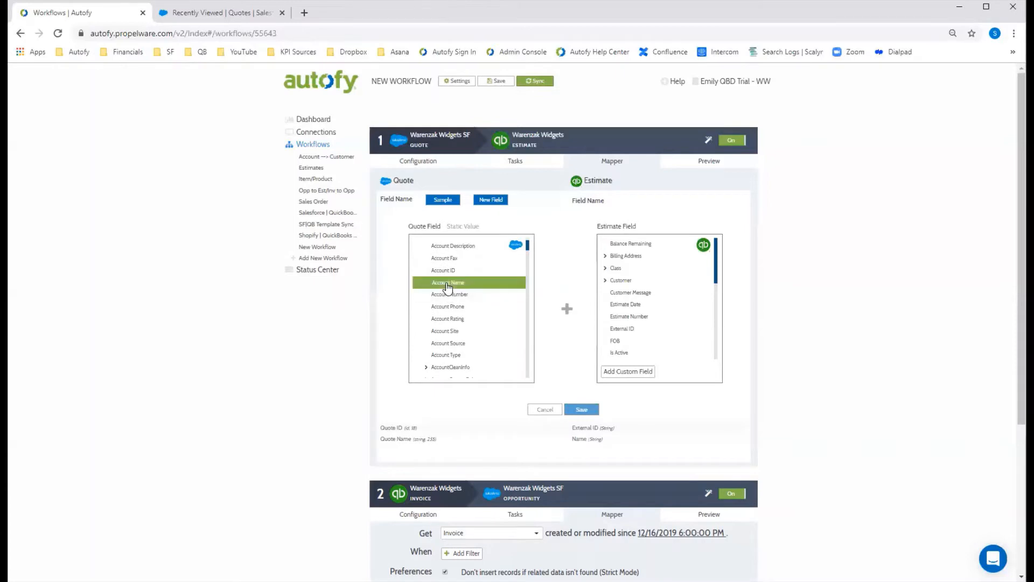
left_click(605, 281)
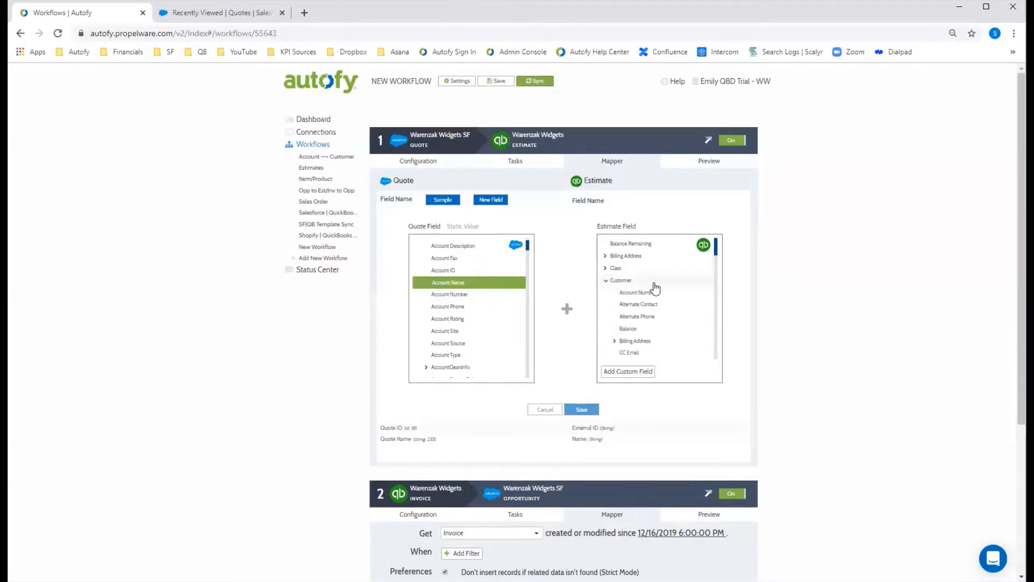
scroll(654, 289, "down", 2)
scroll(655, 290, "down", 3)
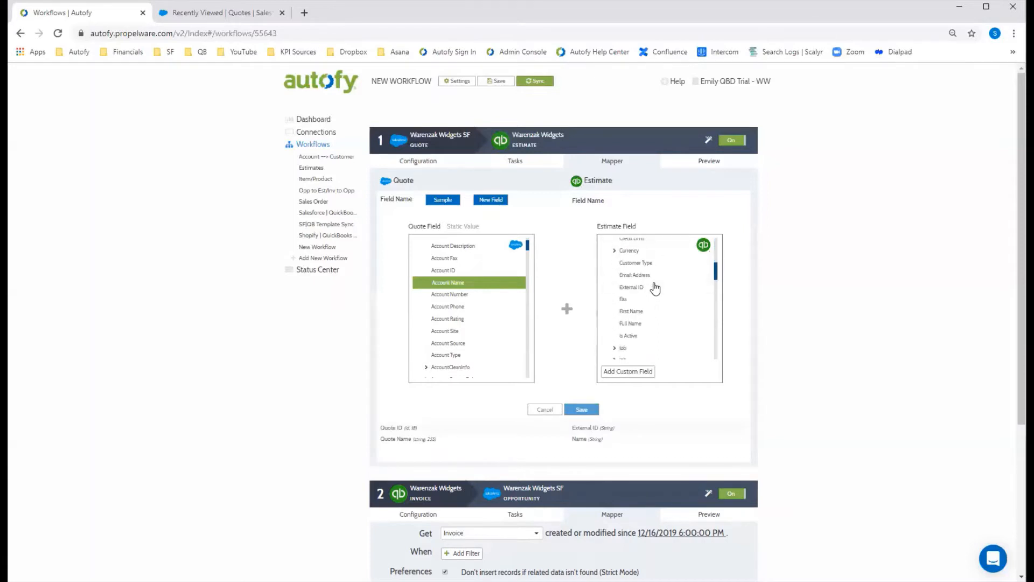
scroll(649, 323, "down", 3)
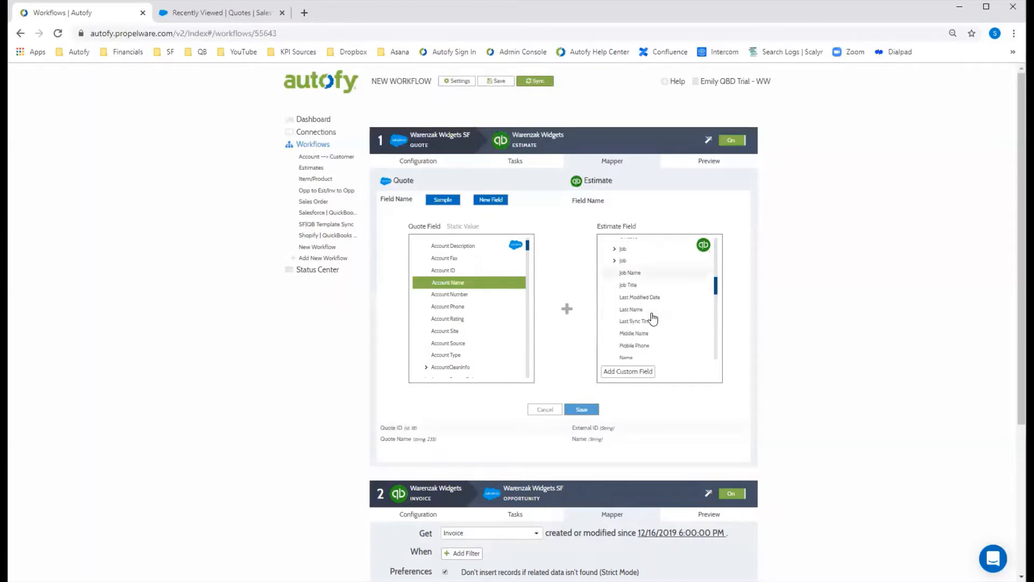
left_click(633, 341)
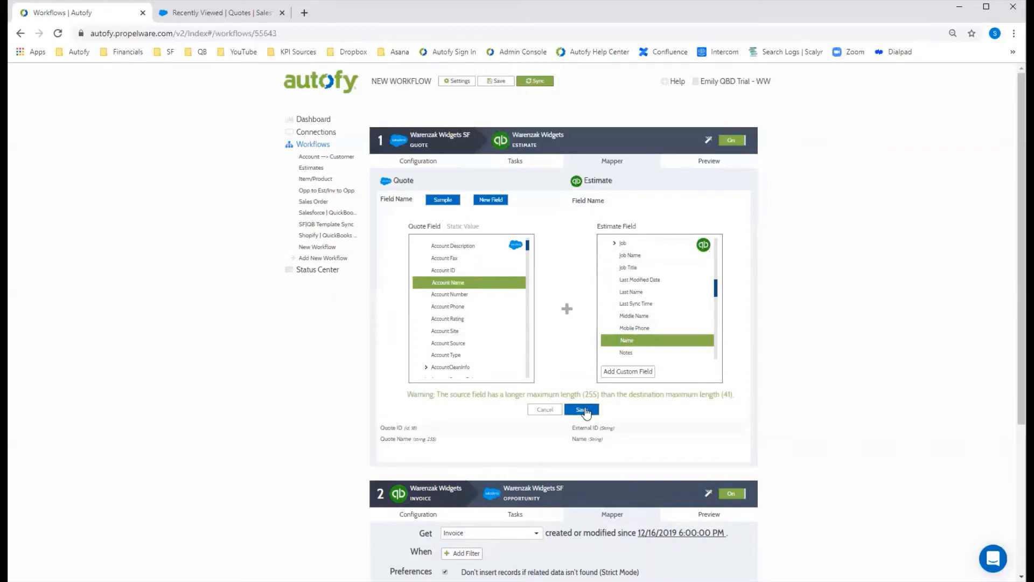
left_click(585, 411)
left_click(583, 411)
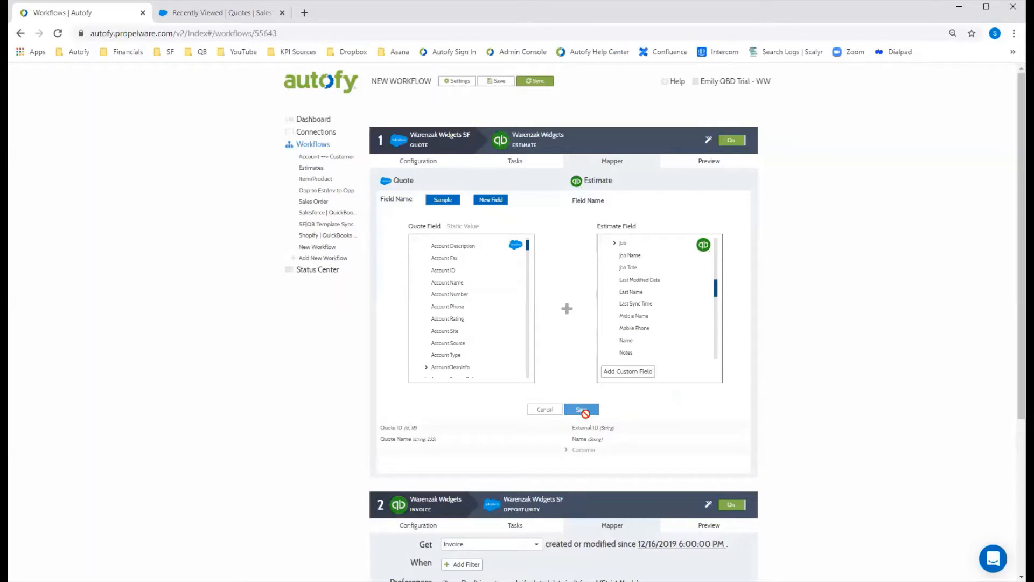
left_click(565, 451)
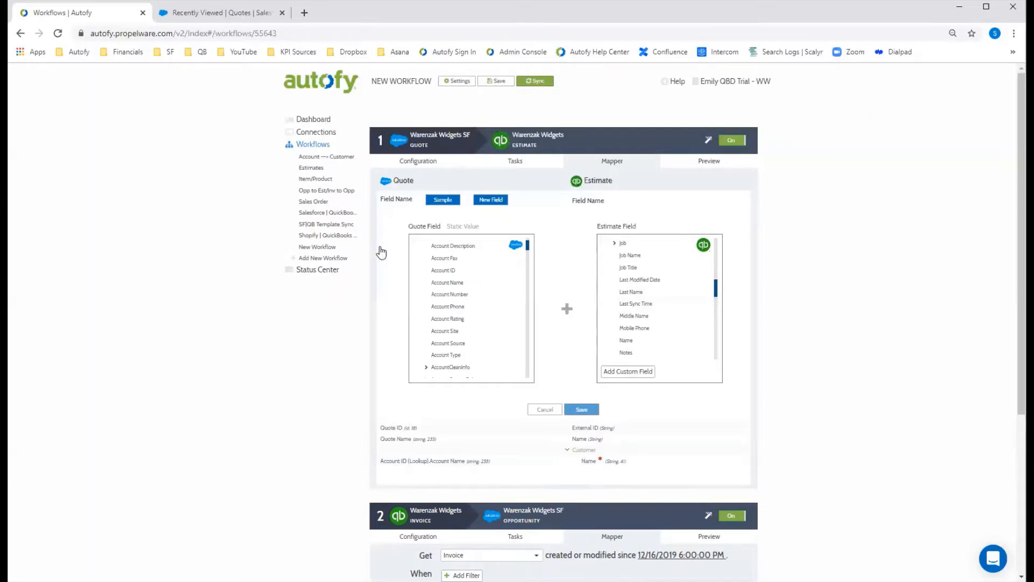
Map Billing Street from the quote's Account ID lookup to Address 1 of the estimate customer's Billing Address and save the mapping
scroll(458, 278, "down", 5)
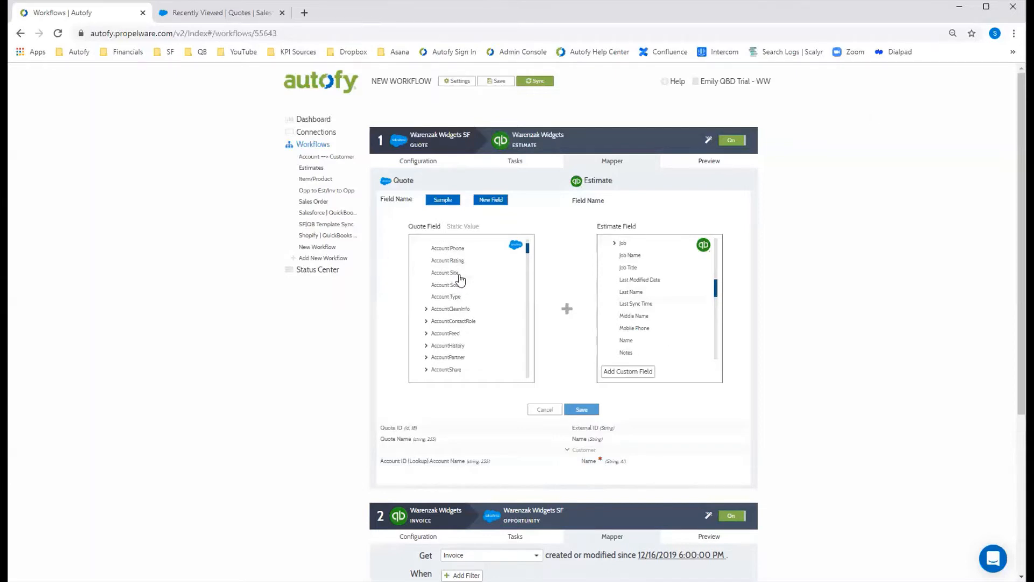
scroll(459, 279, "down", 2)
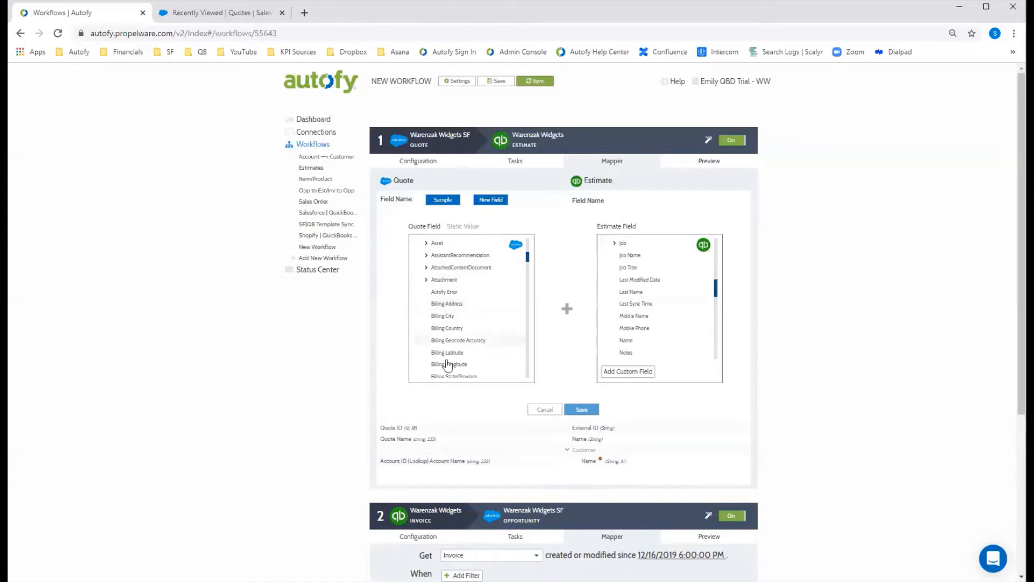
scroll(458, 317, "up", 3)
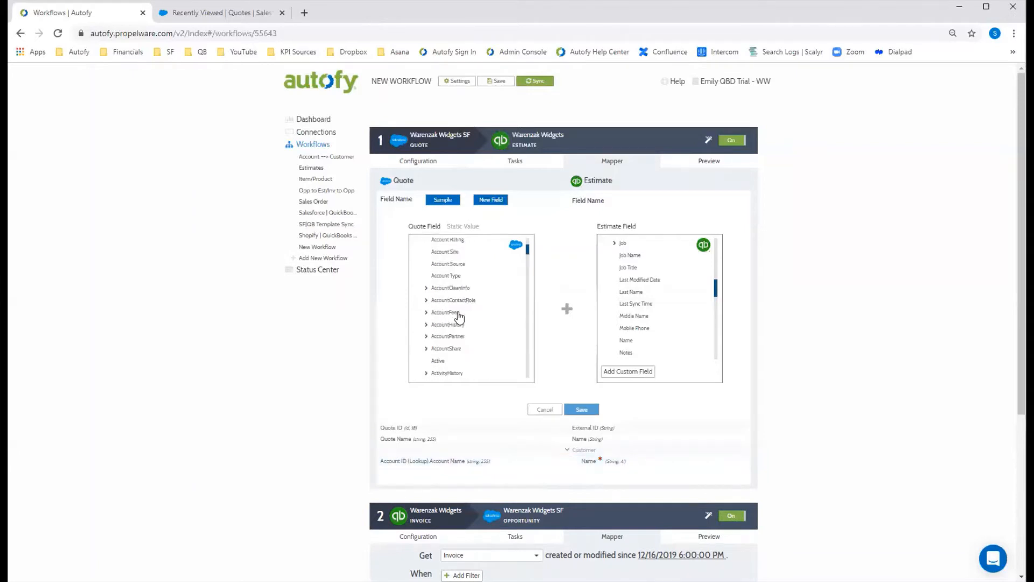
scroll(458, 316, "up", 1)
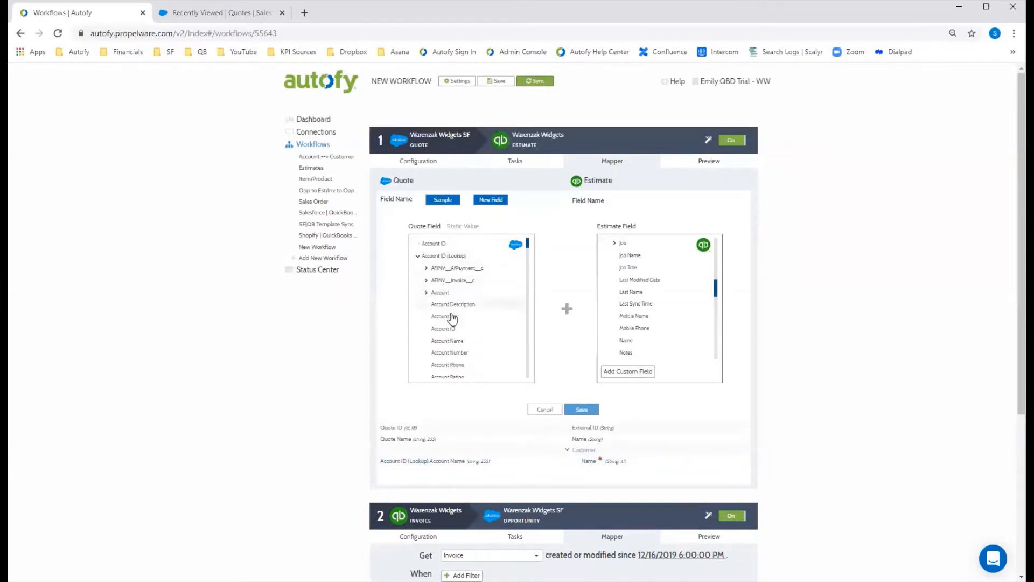
scroll(454, 332, "down", 1)
scroll(454, 332, "down", 3)
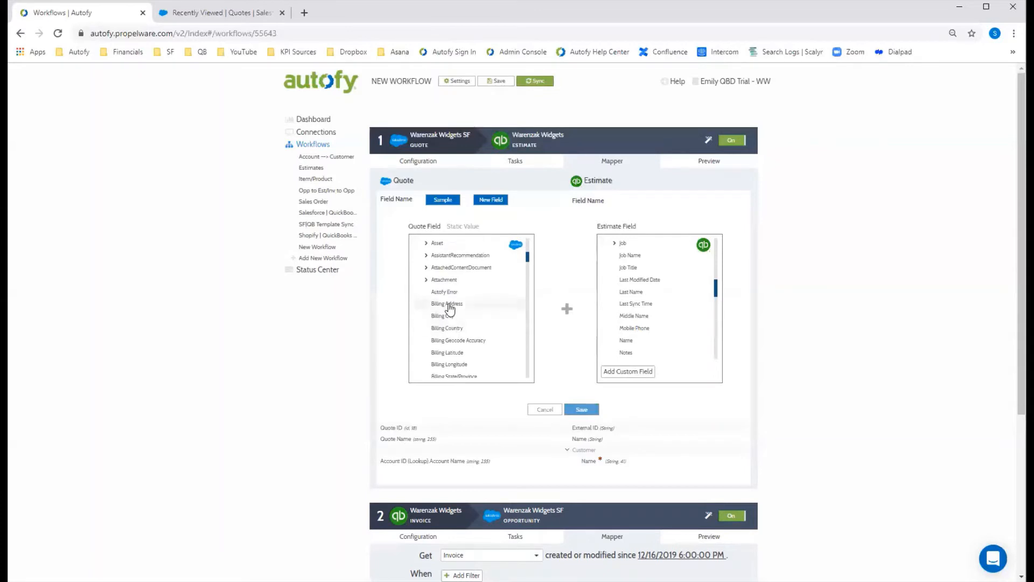
scroll(450, 308, "down", 3)
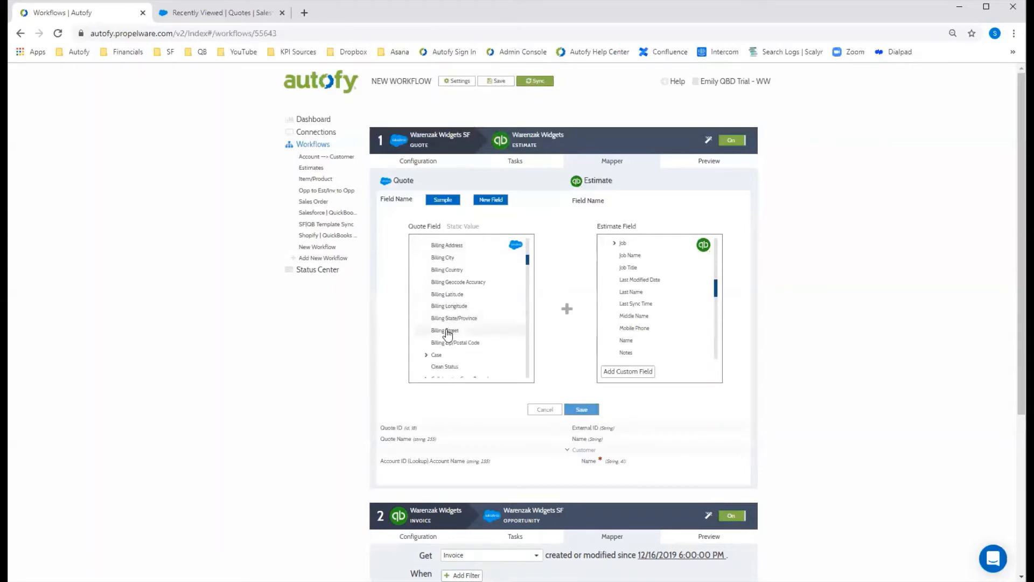
left_click(446, 332)
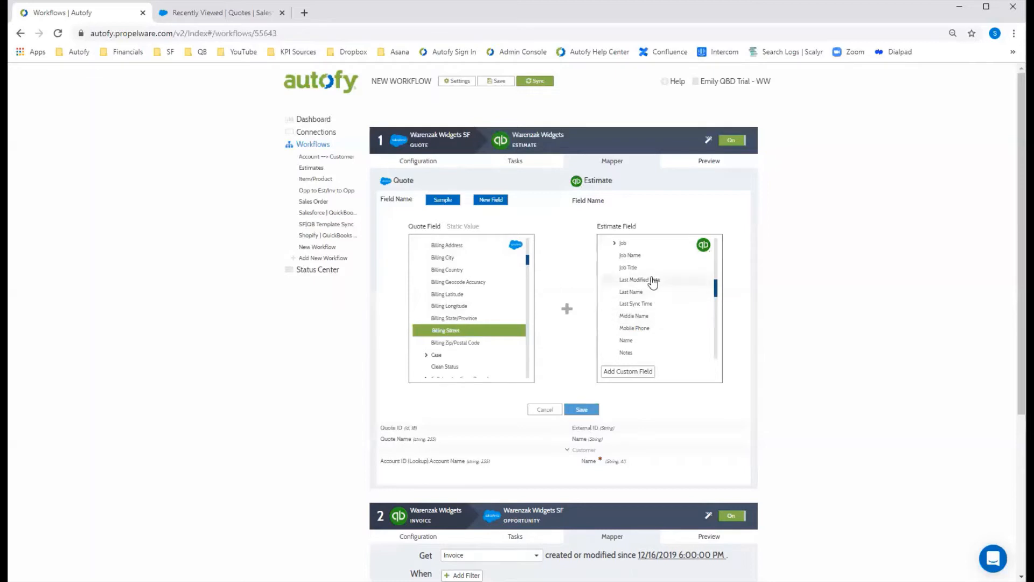
scroll(653, 282, "up", 2)
scroll(653, 283, "up", 5)
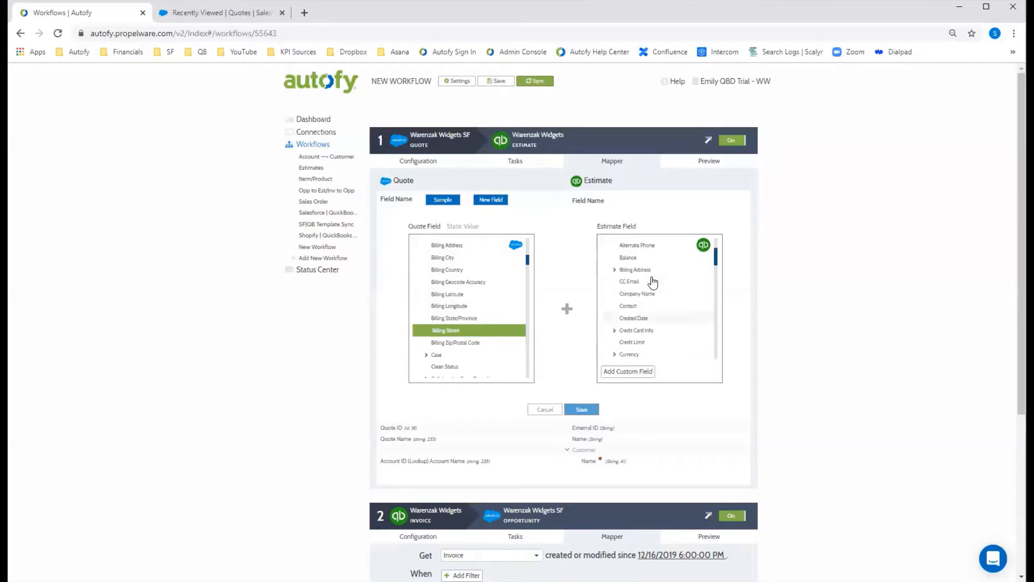
scroll(653, 283, "up", 1)
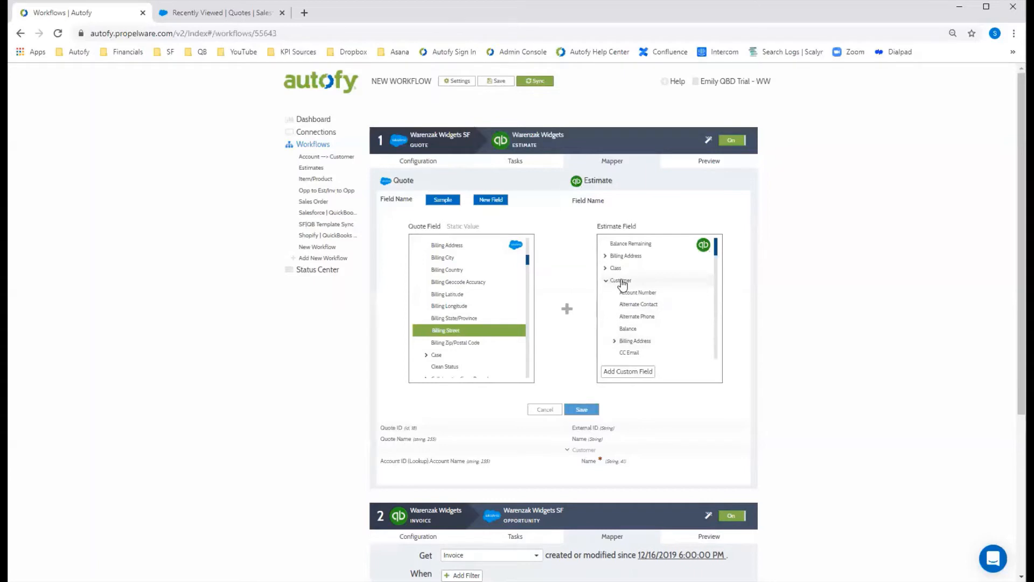
left_click(615, 341)
scroll(663, 335, "down", 1)
left_click(649, 295)
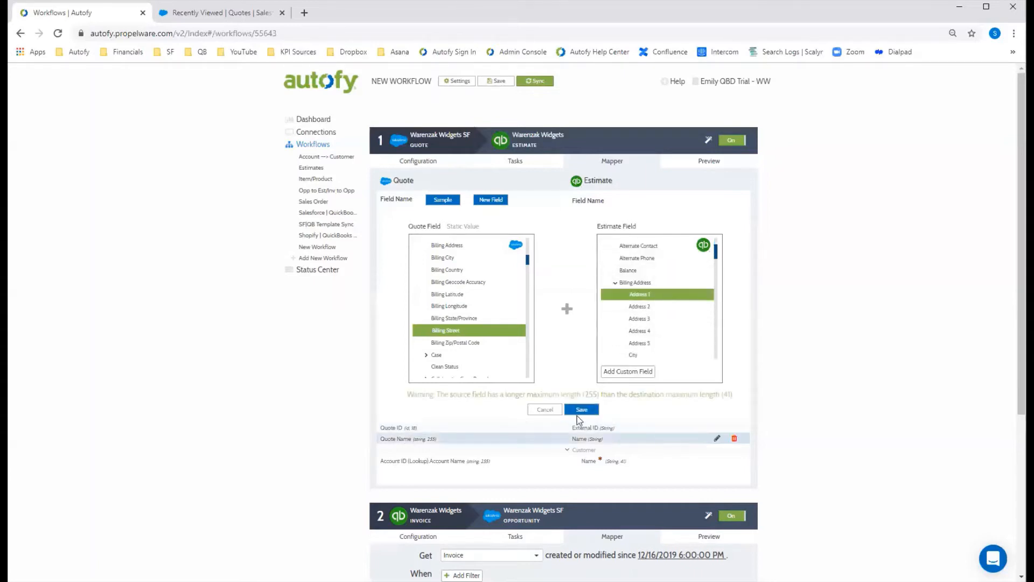
left_click(585, 409)
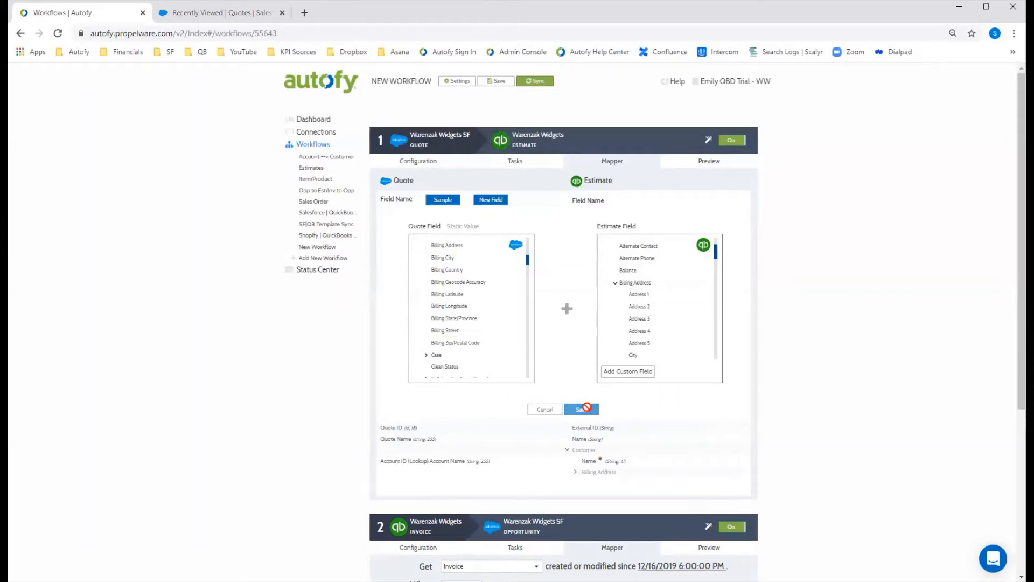
Expand the mapped Billing Address group and map the account's Billing City to City in the estimate customer's Billing Address, saving the mapping
left_click(577, 474)
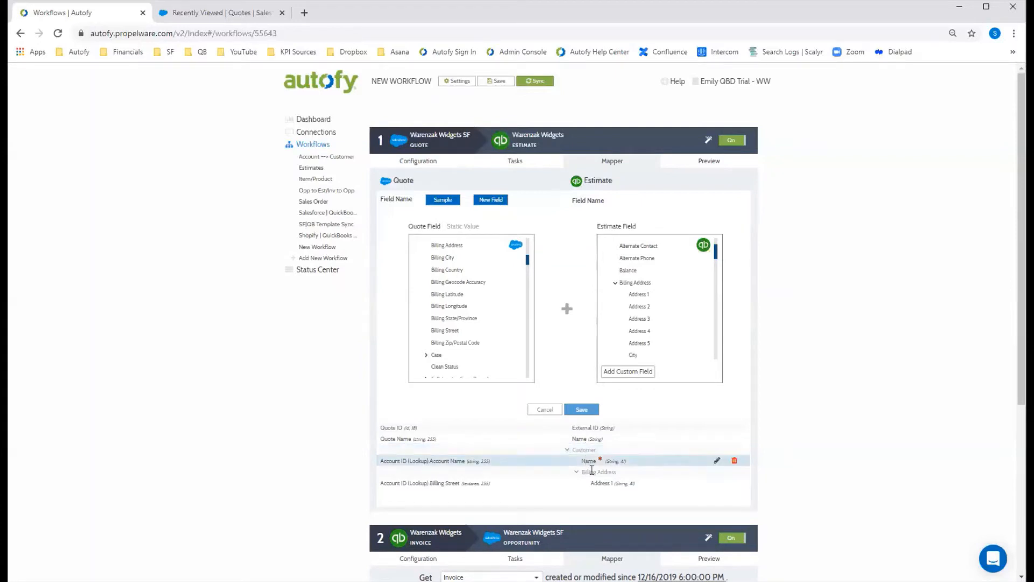
left_click(444, 258)
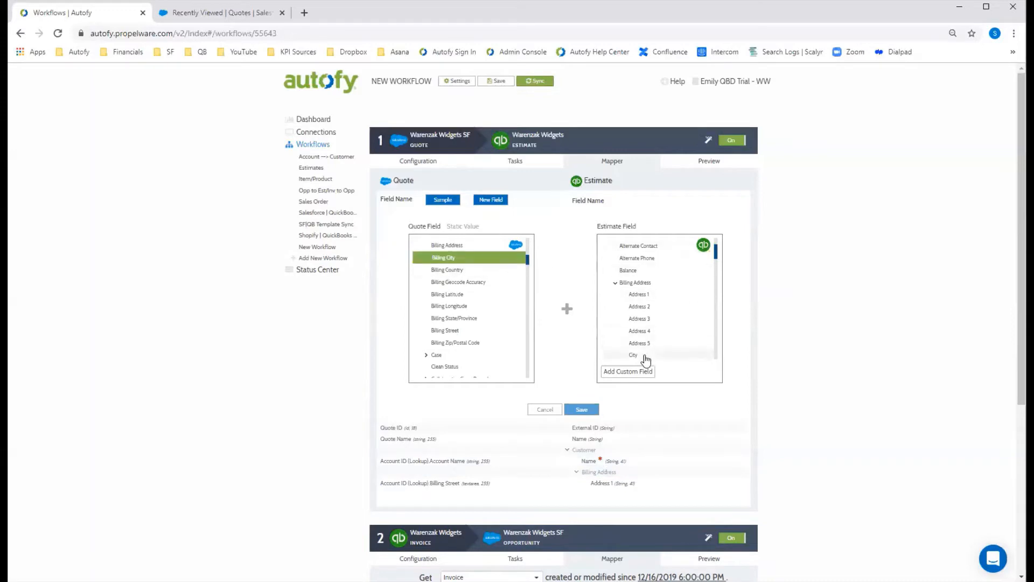
left_click(644, 356)
left_click(582, 410)
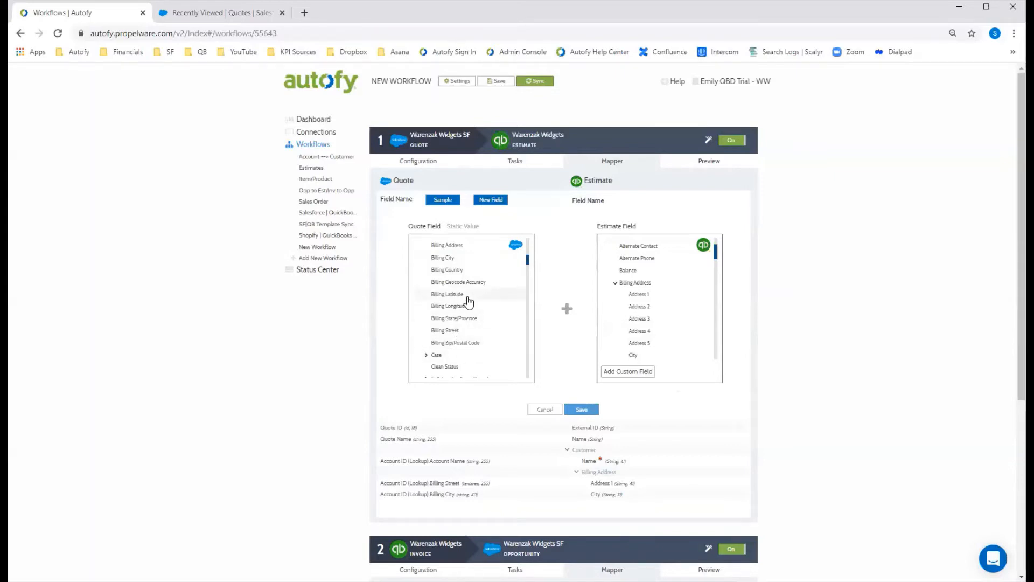
Map the account's Billing State/Province to State/Province in the estimate customer's Billing Address and save the mapping
left_click(456, 323)
scroll(644, 318, "down", 2)
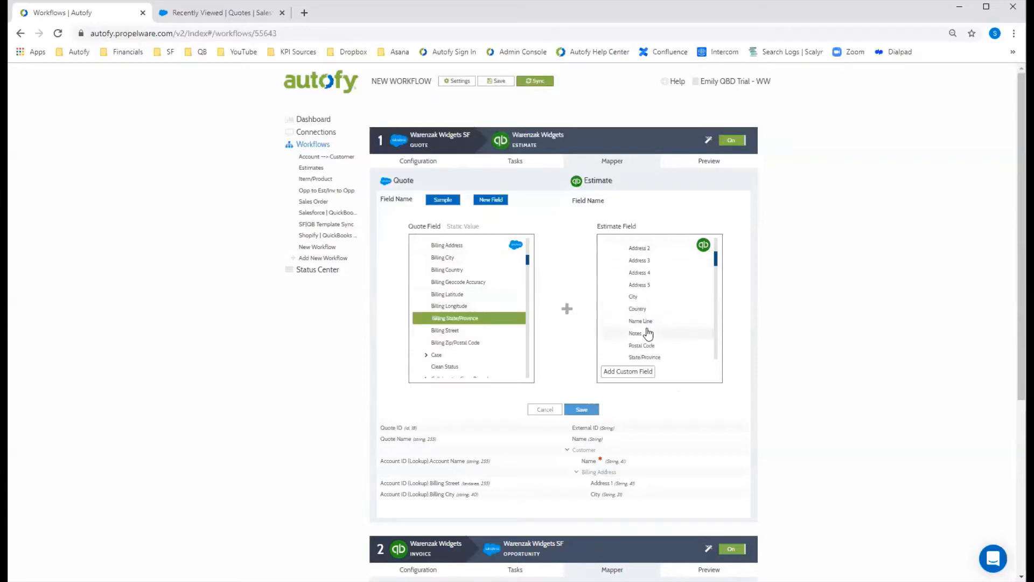
scroll(649, 338, "down", 2)
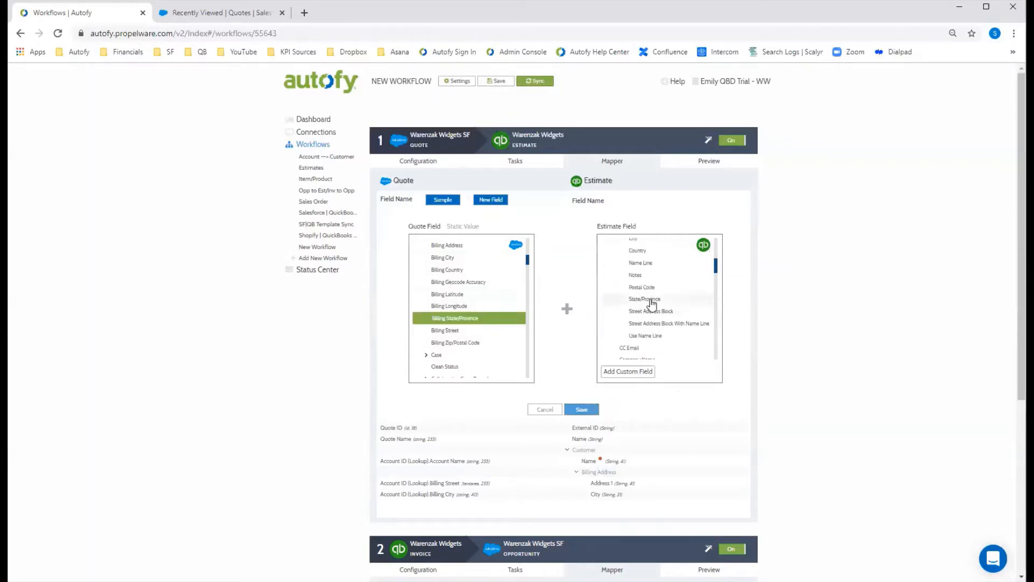
left_click(649, 299)
left_click(582, 408)
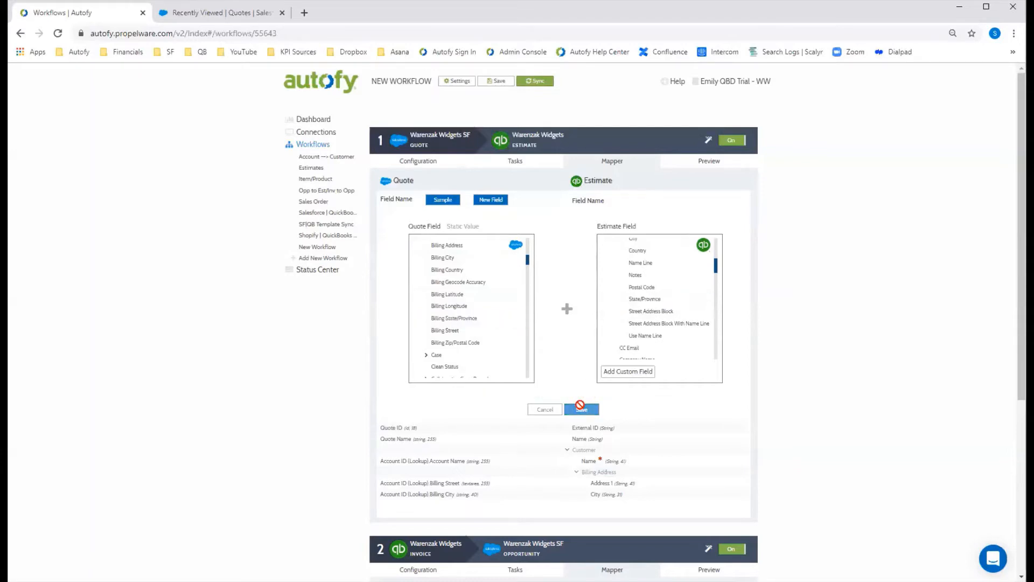
Map the account's Billing Zip/Postal Code to Postal Code in the estimate customer's Billing Address and save the mapping
left_click(484, 343)
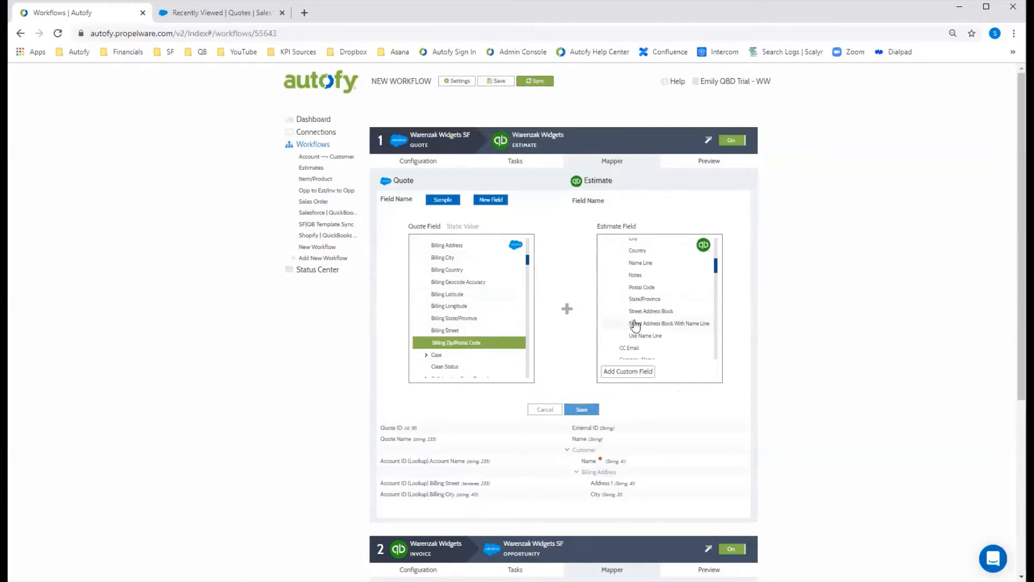
left_click(647, 287)
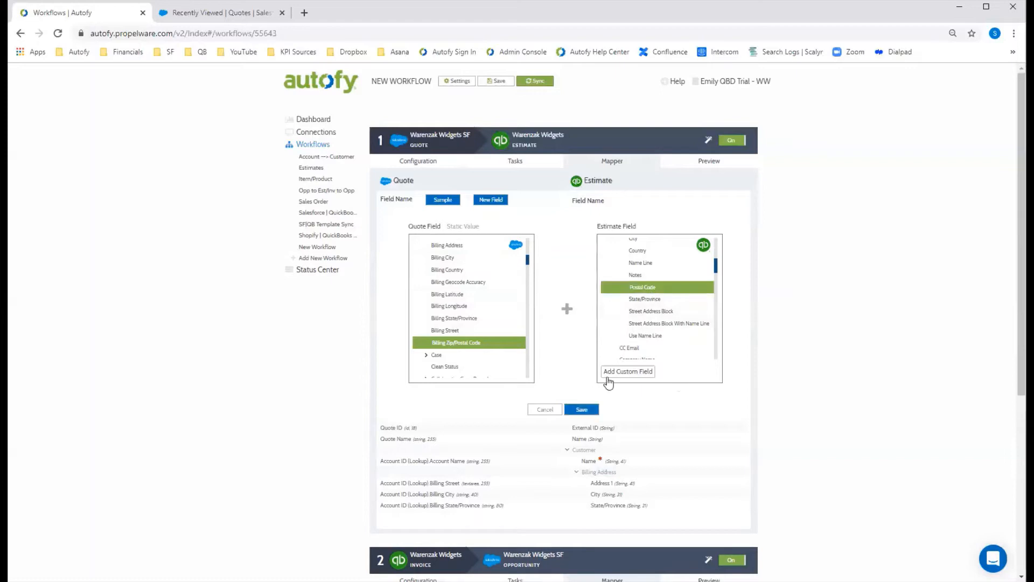
left_click(591, 410)
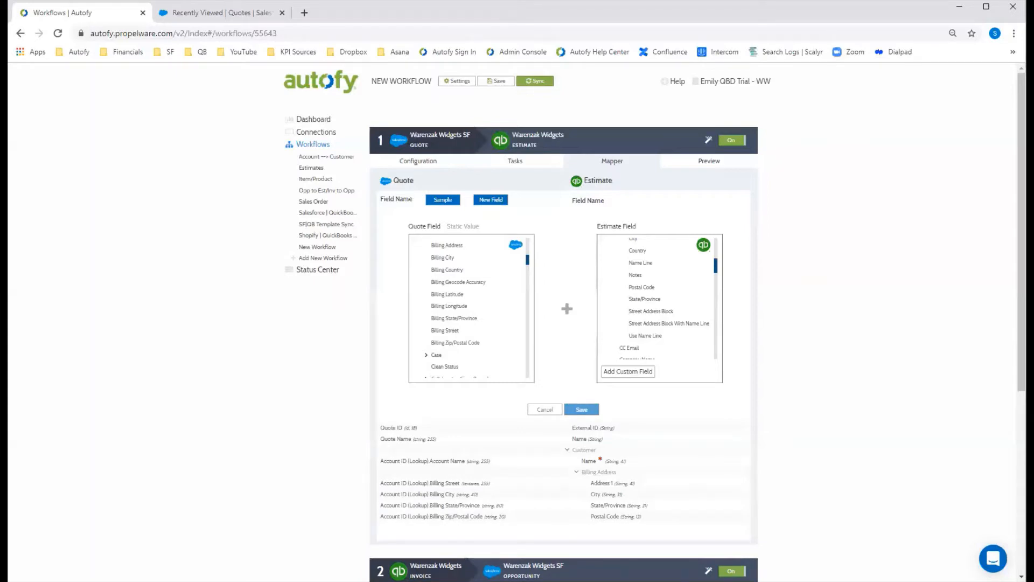
Find the QuoteLineItem group among the quote fields and expand it
scroll(454, 304, "up", 3)
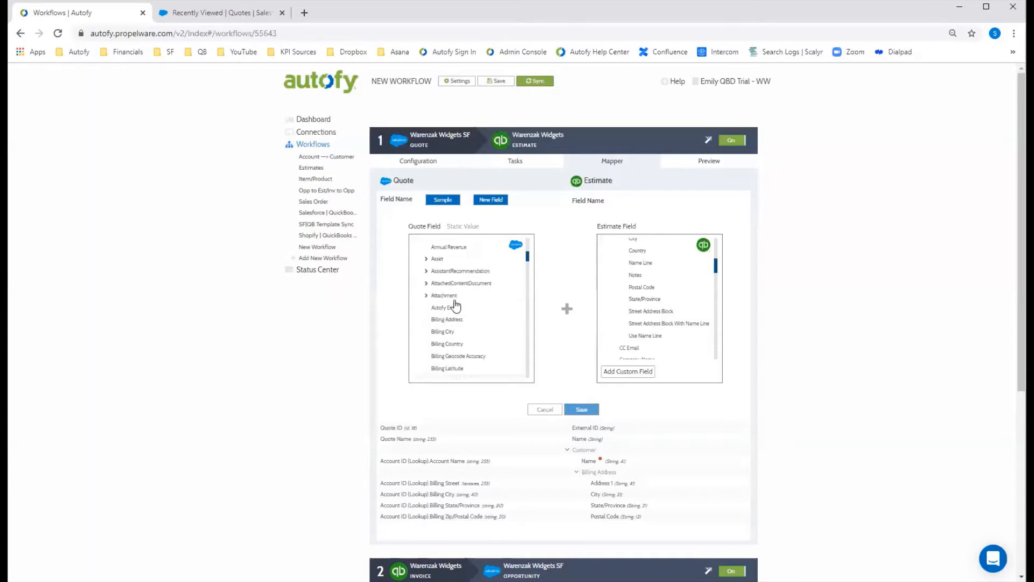
scroll(456, 305, "up", 5)
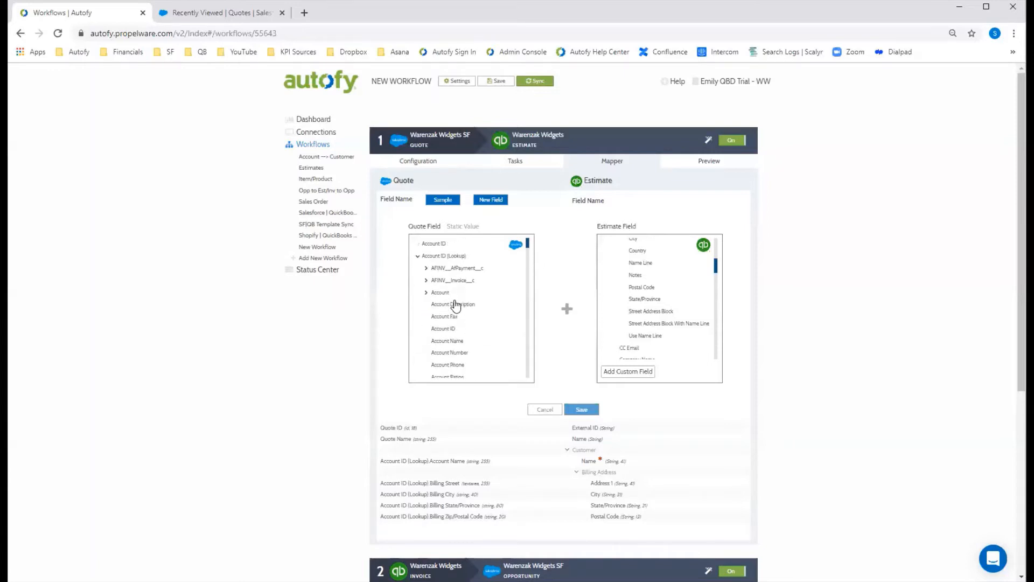
scroll(420, 259, "down", 5)
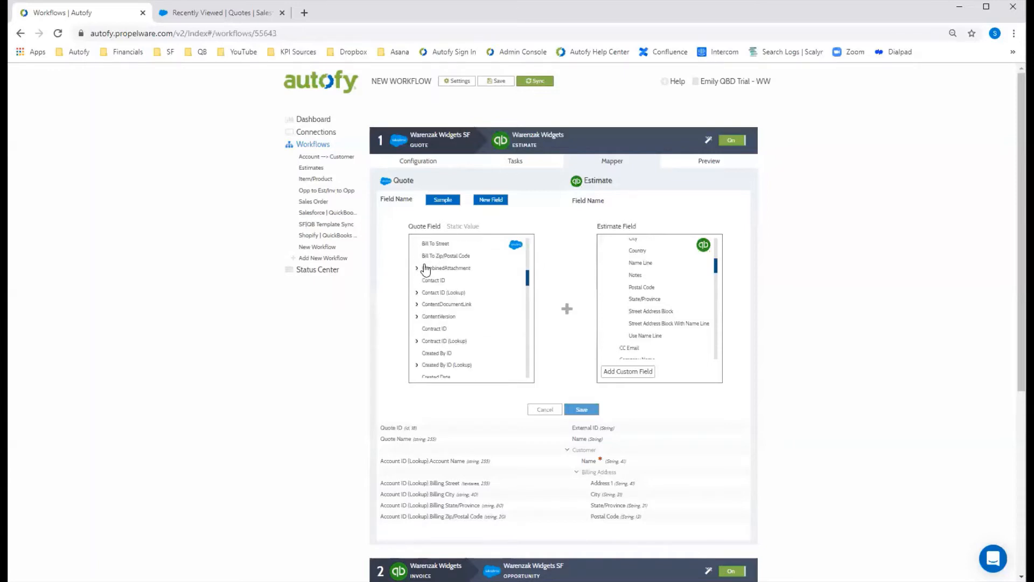
scroll(425, 270, "down", 5)
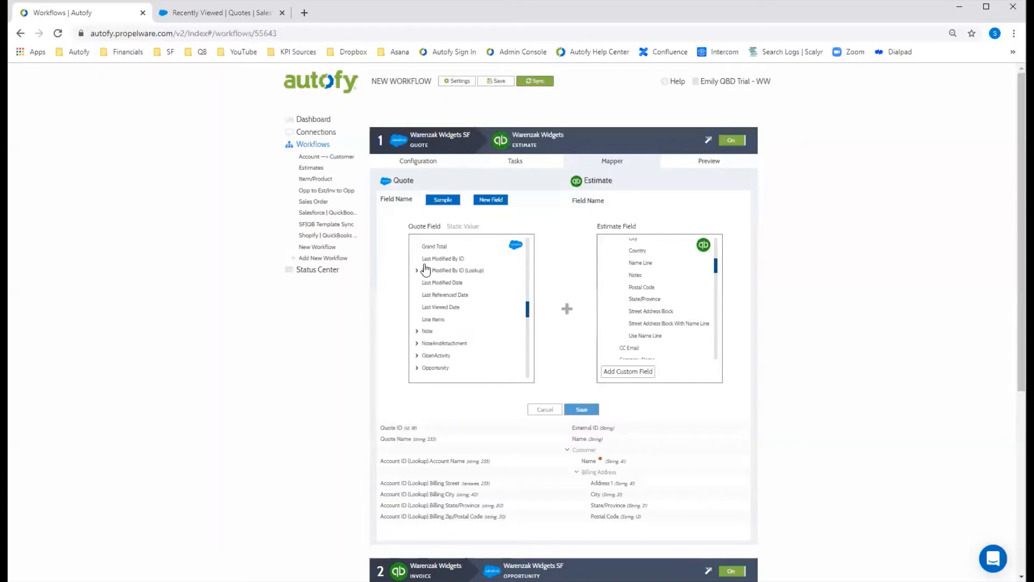
scroll(425, 269, "down", 5)
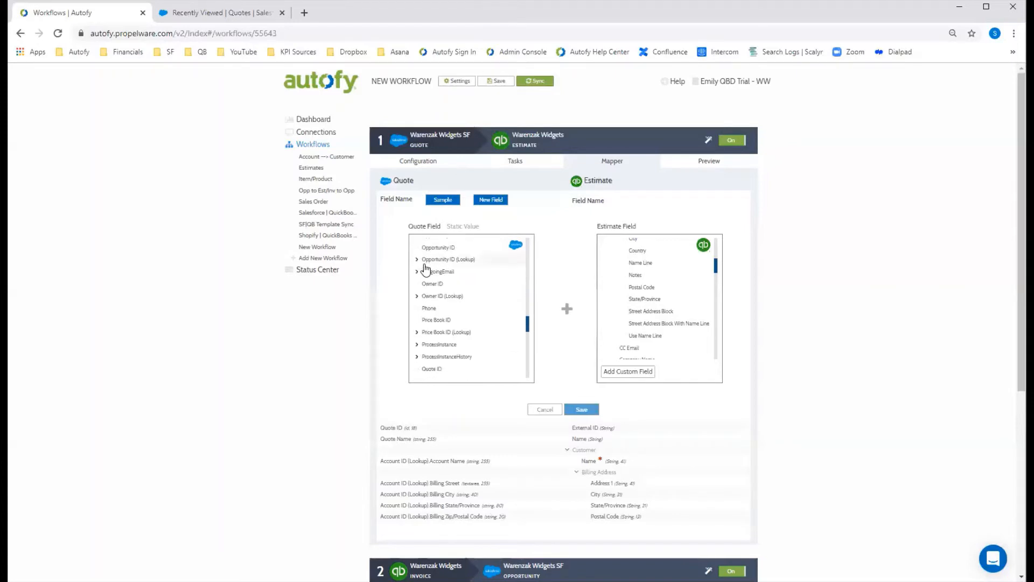
scroll(425, 269, "down", 5)
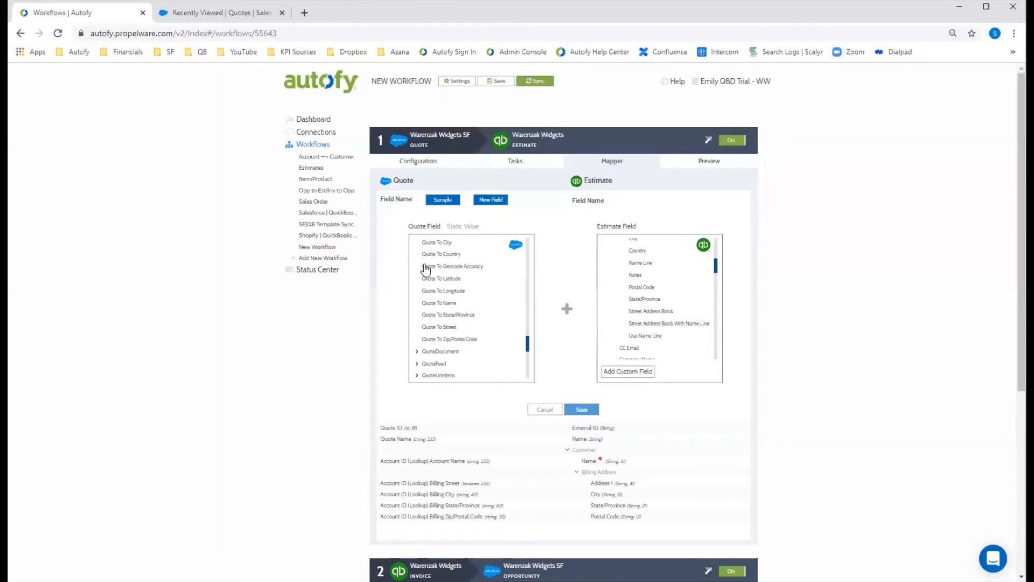
scroll(426, 269, "down", 3)
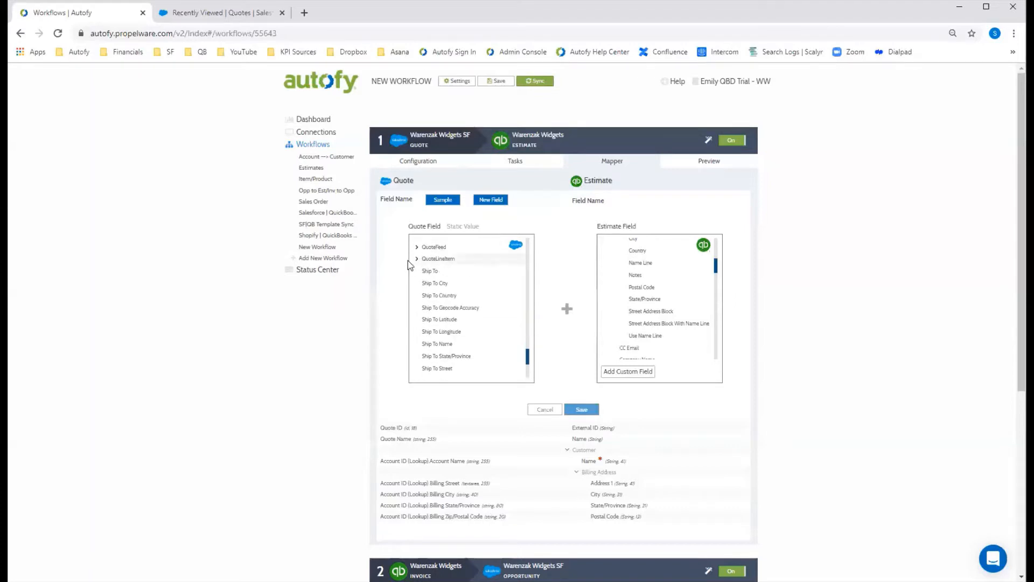
left_click(418, 260)
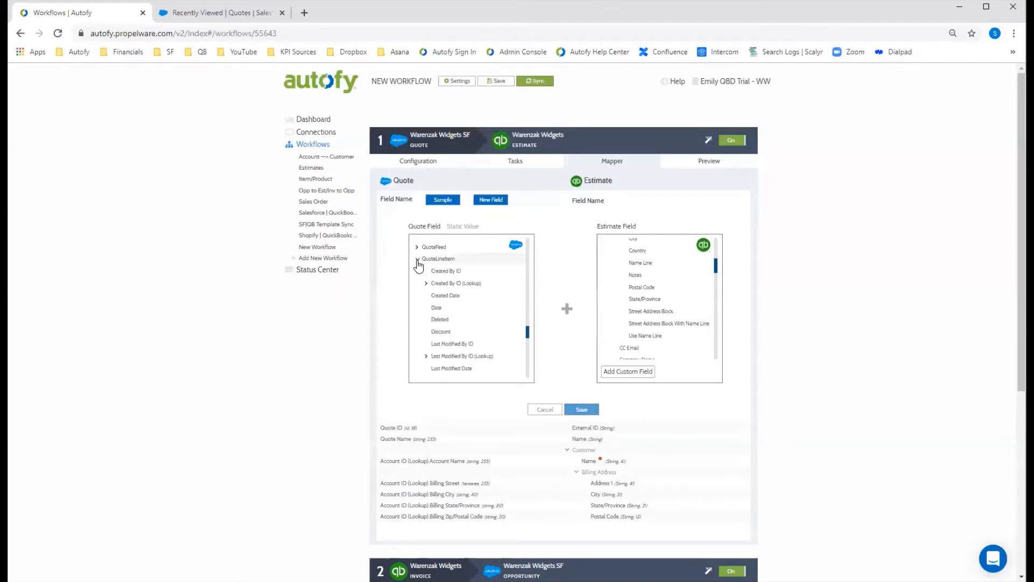
Collapse the Customer group in the estimate fields and expand the Line Items group
scroll(647, 289, "up", 3)
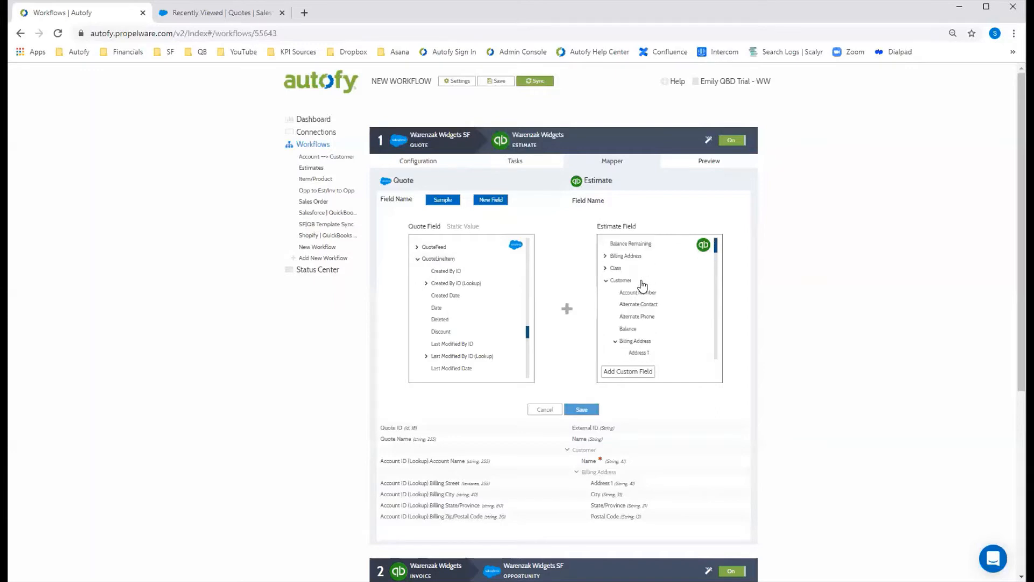
left_click(606, 284)
scroll(642, 291, "down", 5)
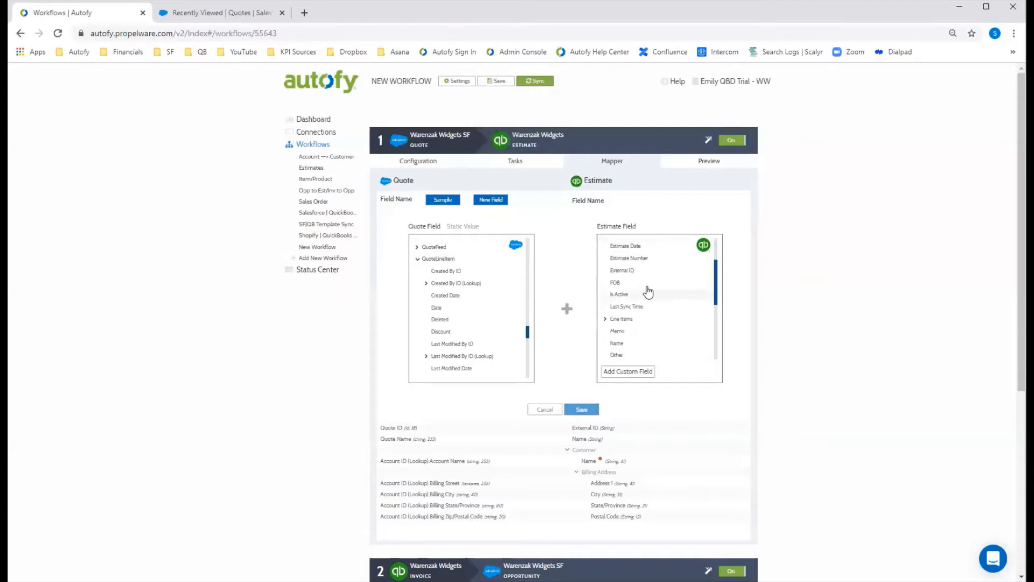
left_click(606, 261)
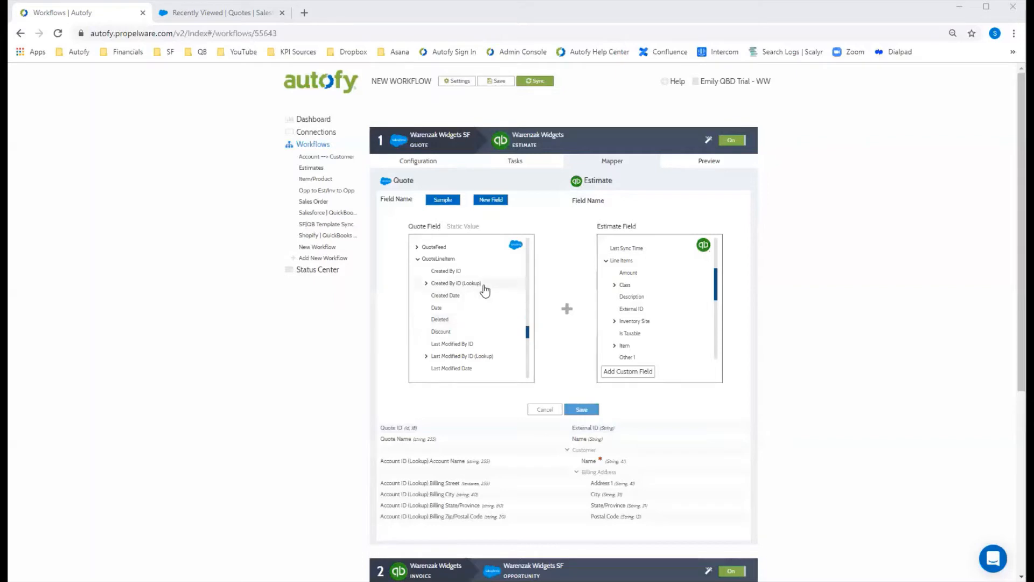
Map Product Name from QuoteLineItem's Price Book Entry ID lookup to the line item's Item Full Name, save, and expand the mapped Line Items group
scroll(485, 291, "down", 3)
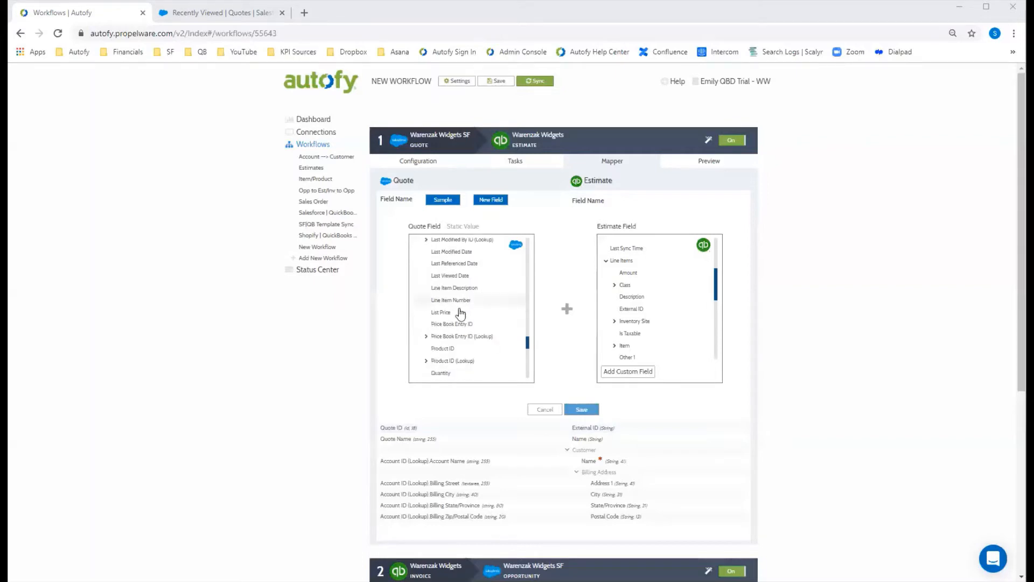
left_click(426, 337)
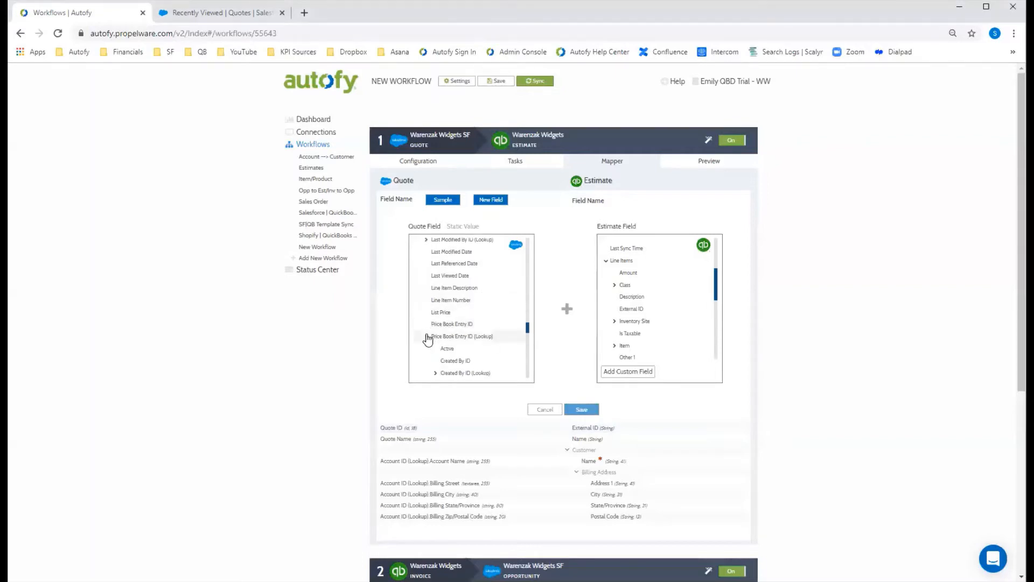
scroll(458, 335, "down", 5)
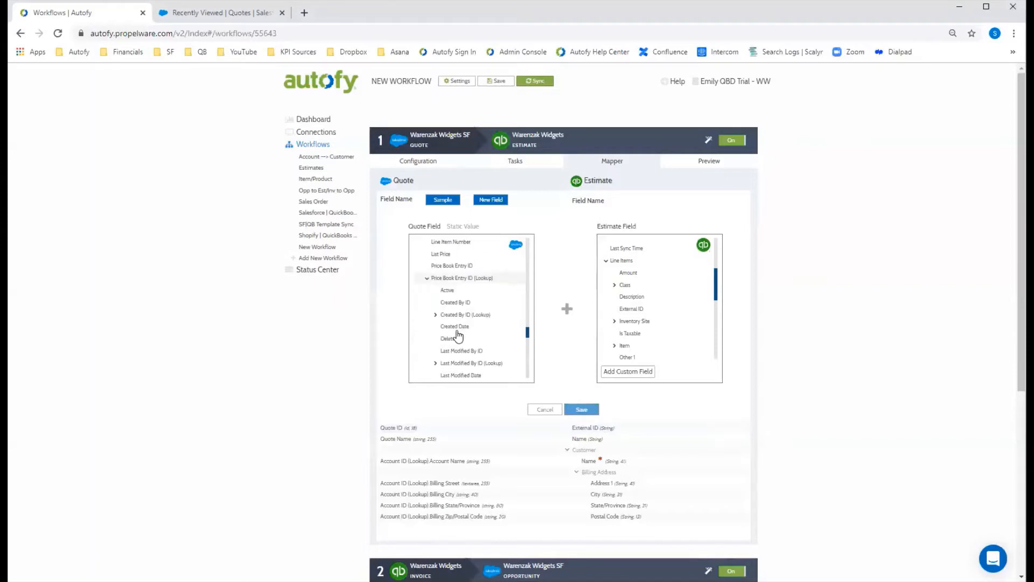
scroll(457, 335, "down", 3)
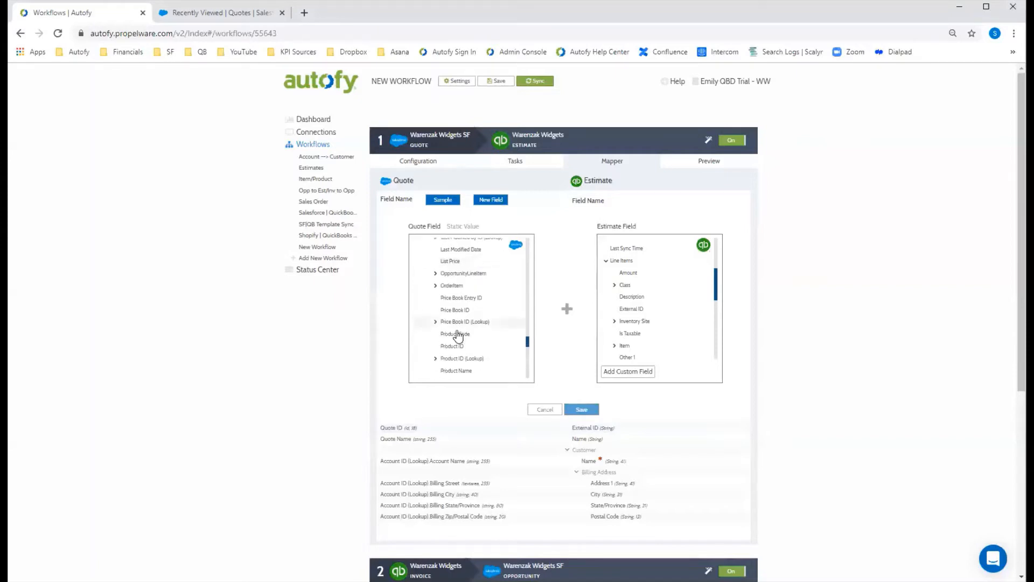
left_click(458, 323)
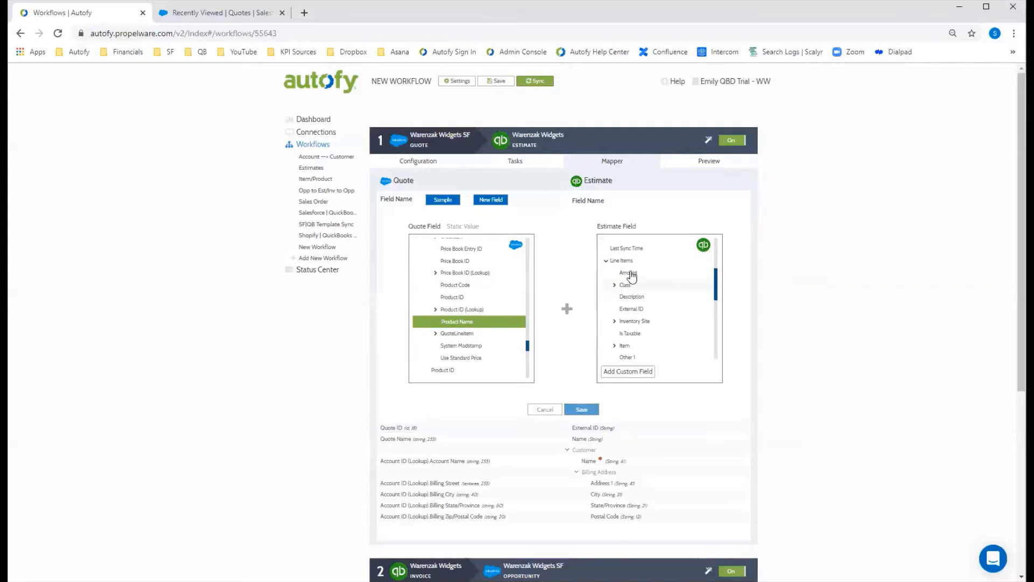
left_click(616, 346)
scroll(621, 350, "down", 1)
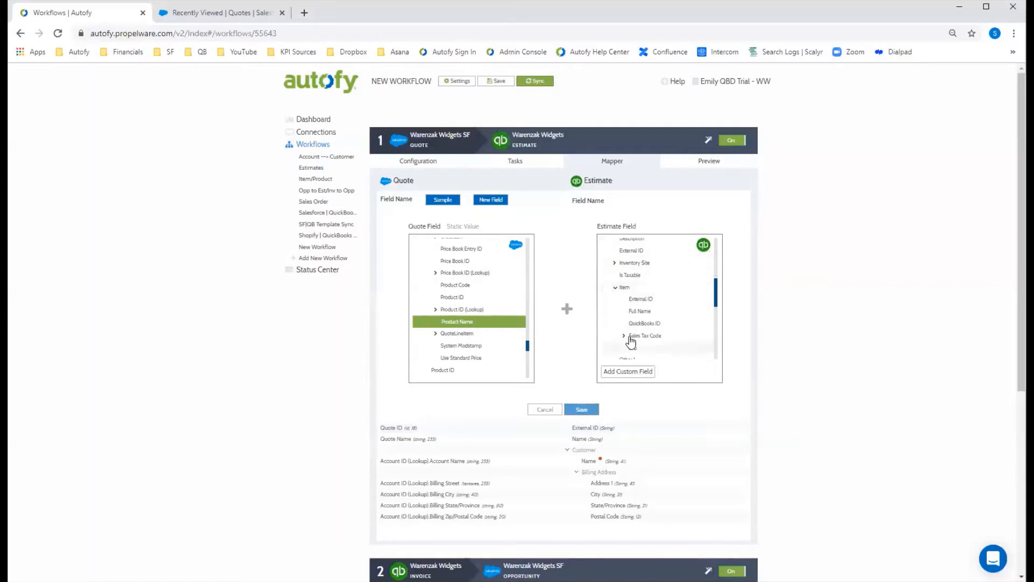
left_click(649, 315)
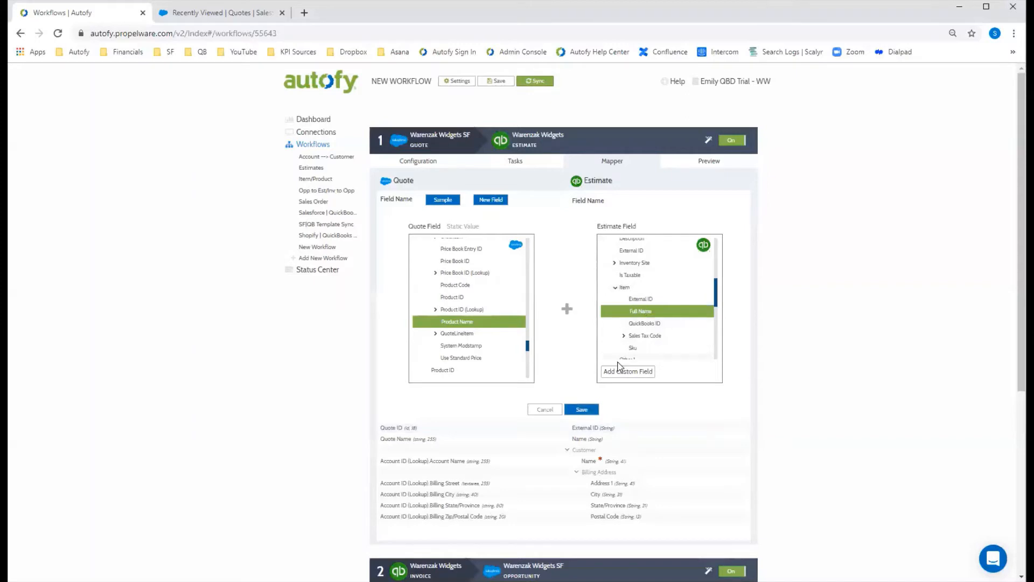
left_click(581, 410)
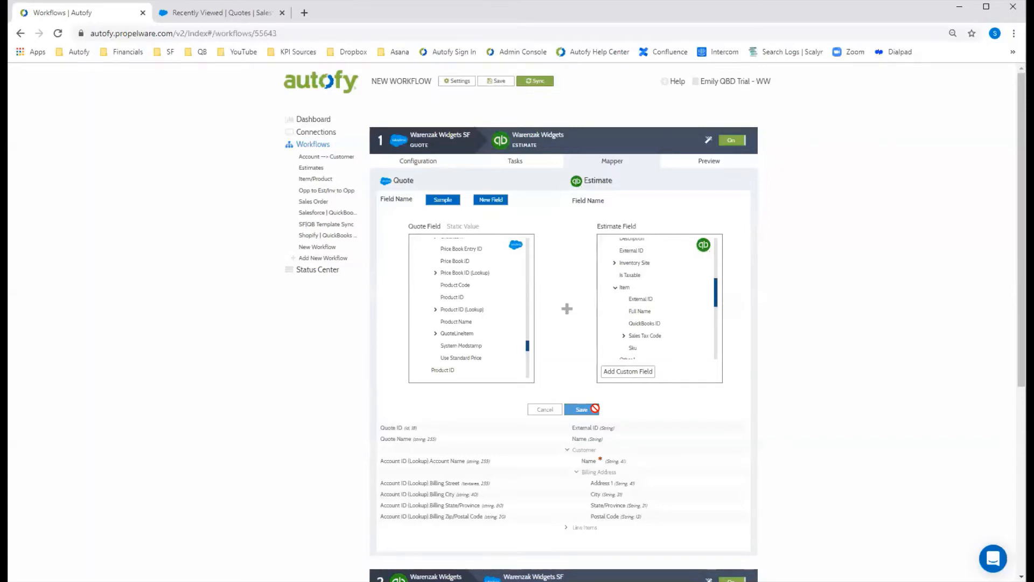
left_click(565, 528)
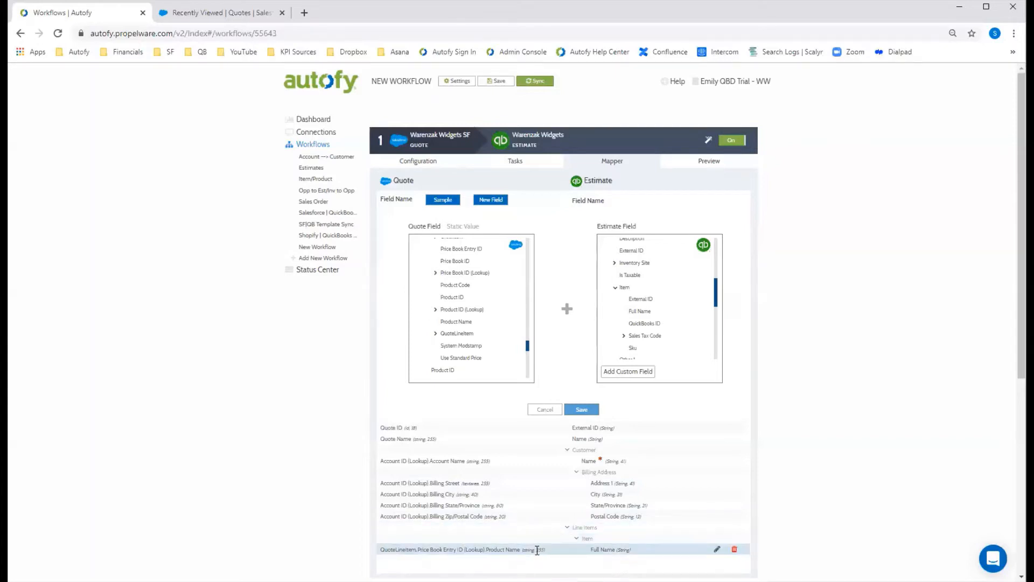
Collapse the Price Book Entry ID lookup, map QuoteLineItem's Line Item Description to the estimate line items' Description, and save the mapping
scroll(474, 301, "up", 1)
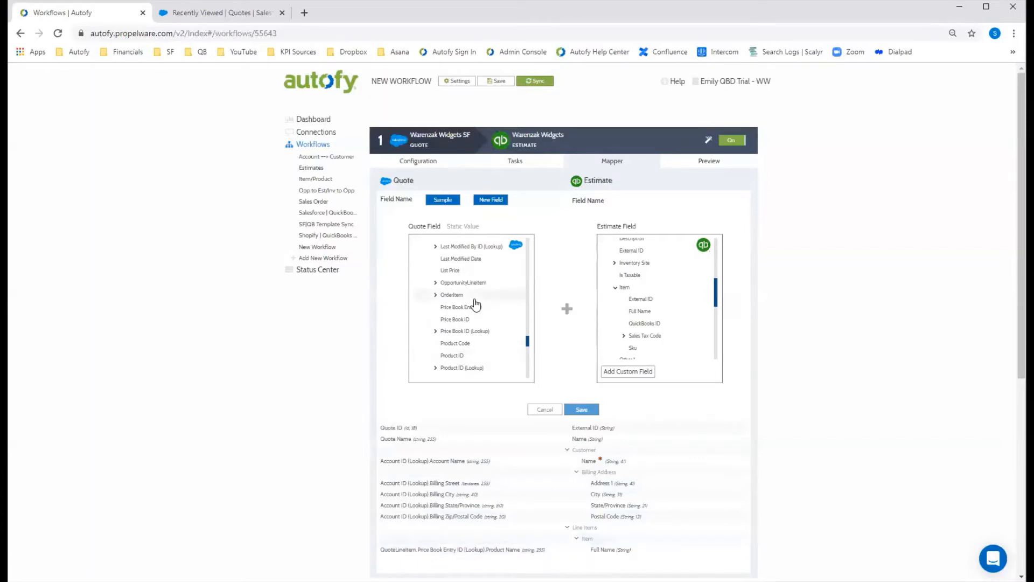
scroll(475, 300, "up", 3)
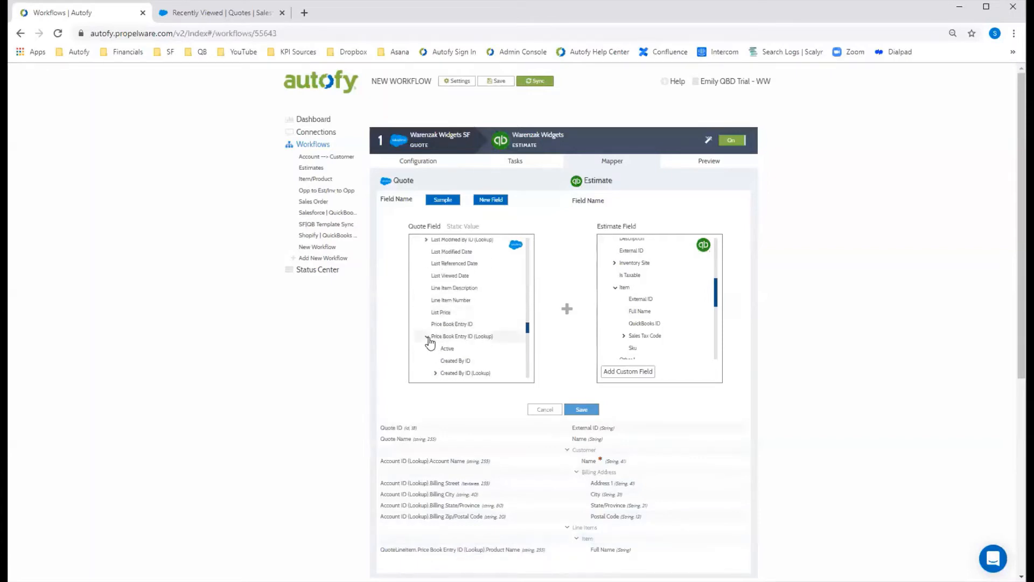
left_click(428, 337)
left_click(457, 291)
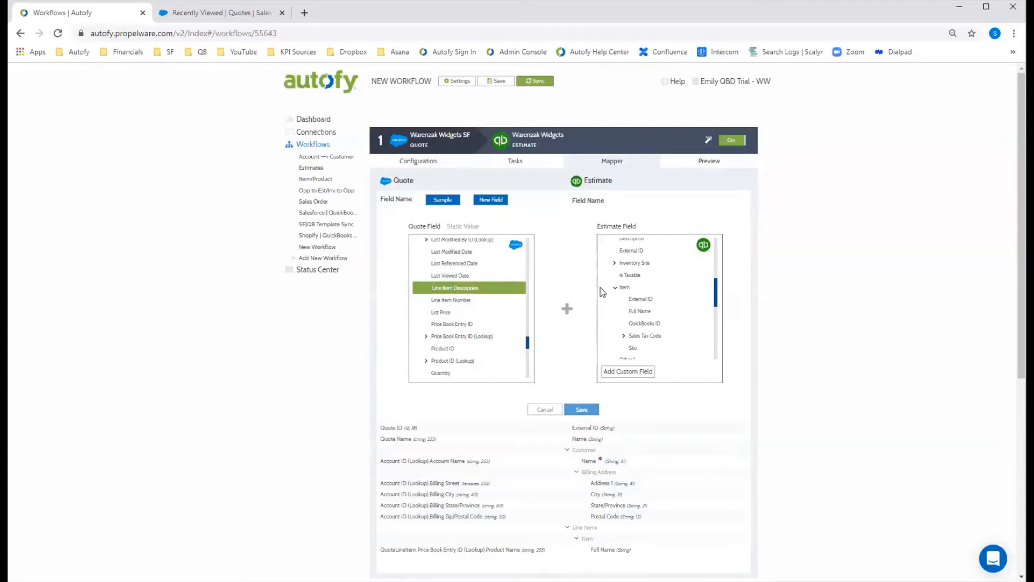
scroll(614, 295, "up", 1)
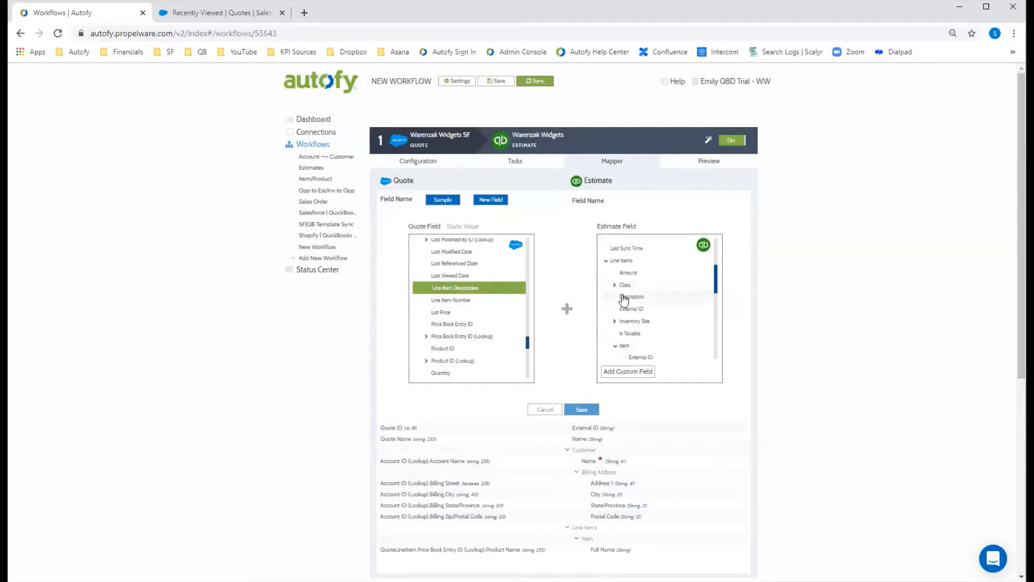
left_click(624, 297)
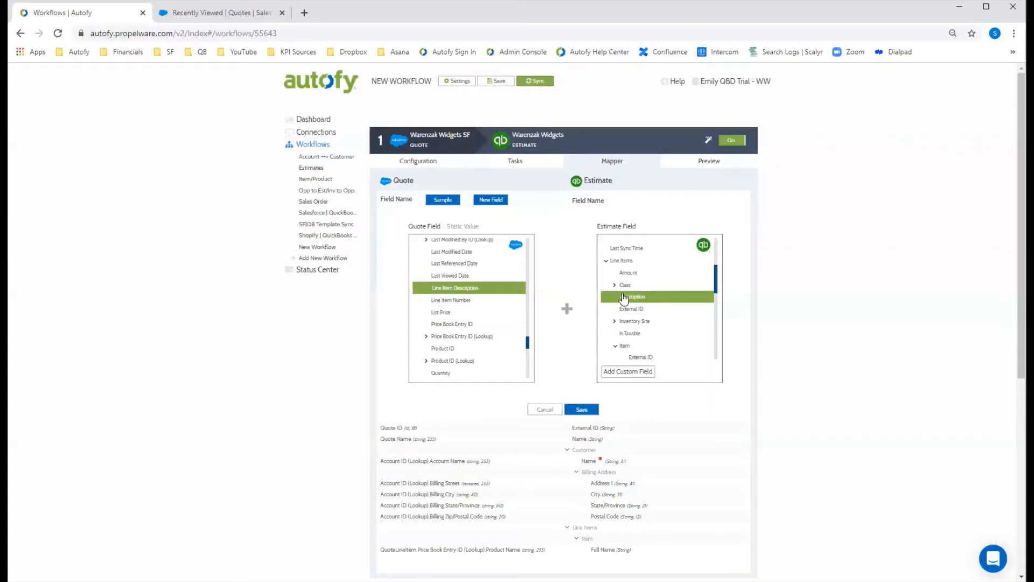
left_click(583, 408)
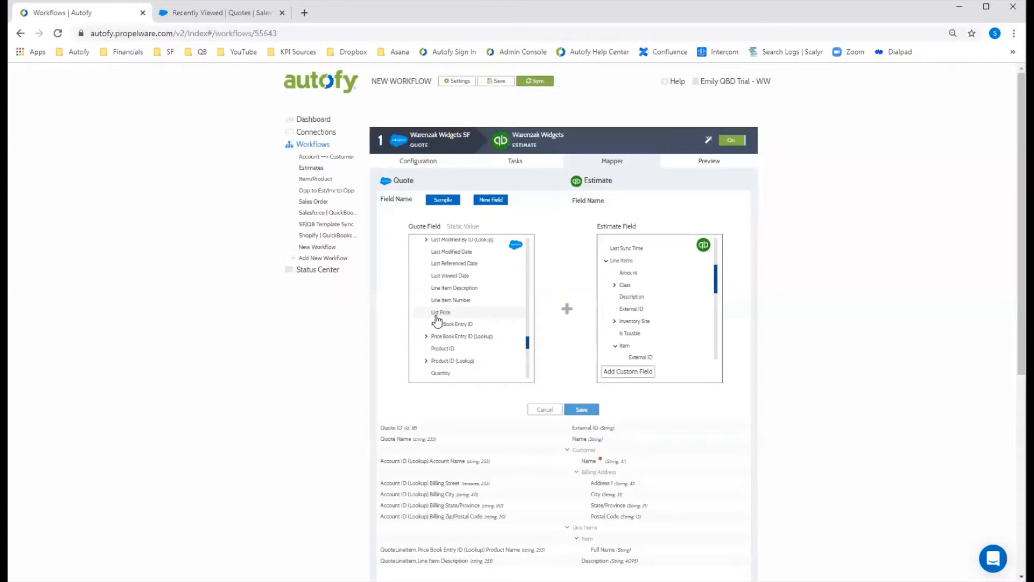
Map QuoteLineItem's Sales Price to the estimate line items' Rate and save the mapping
scroll(438, 319, "down", 3)
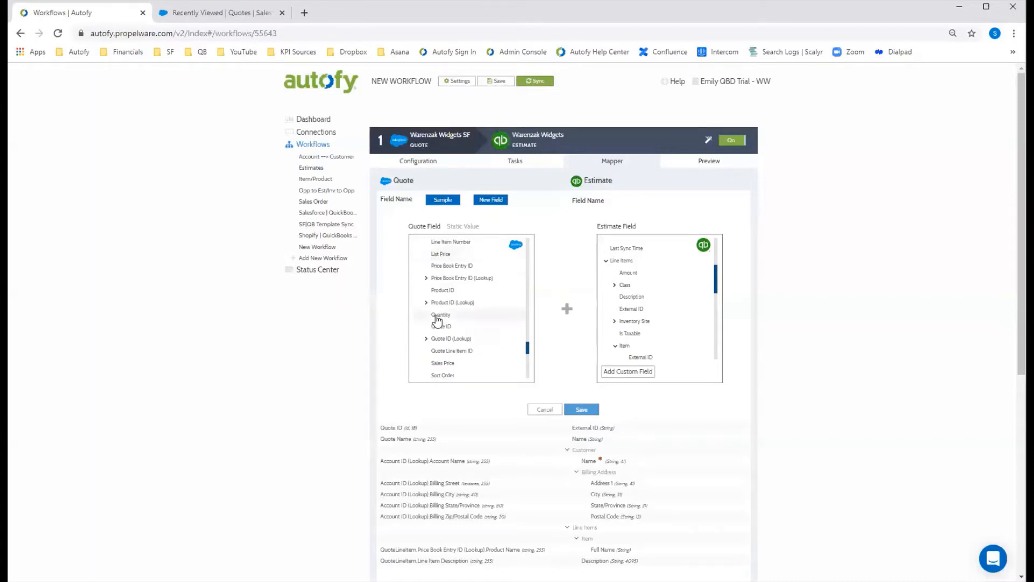
left_click(440, 308)
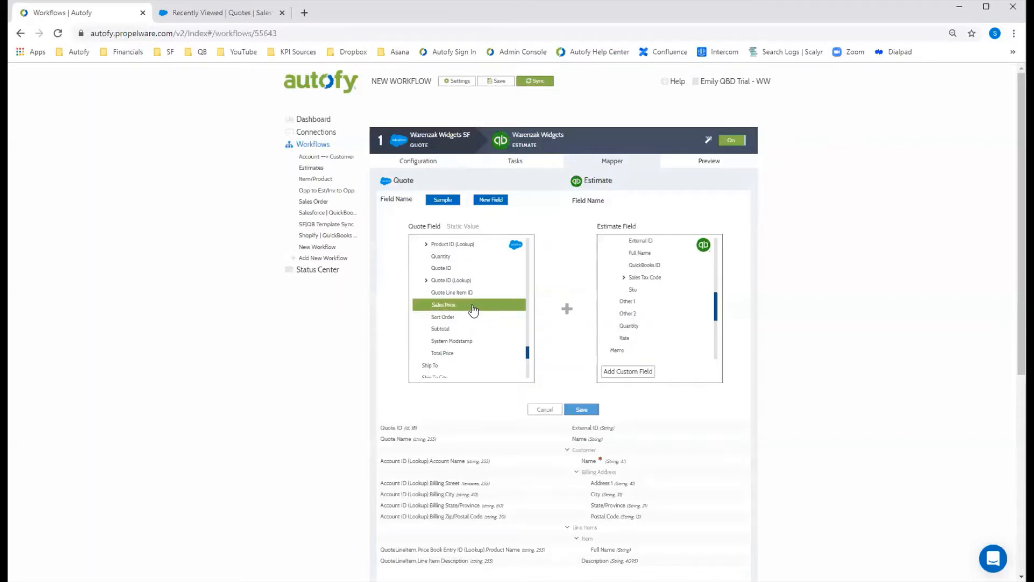
left_click(627, 342)
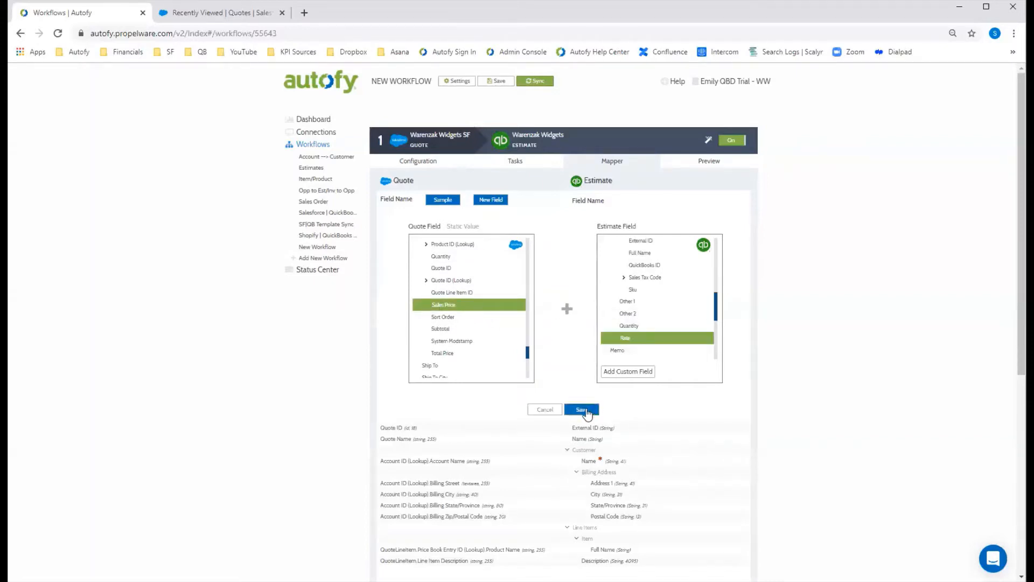
left_click(582, 410)
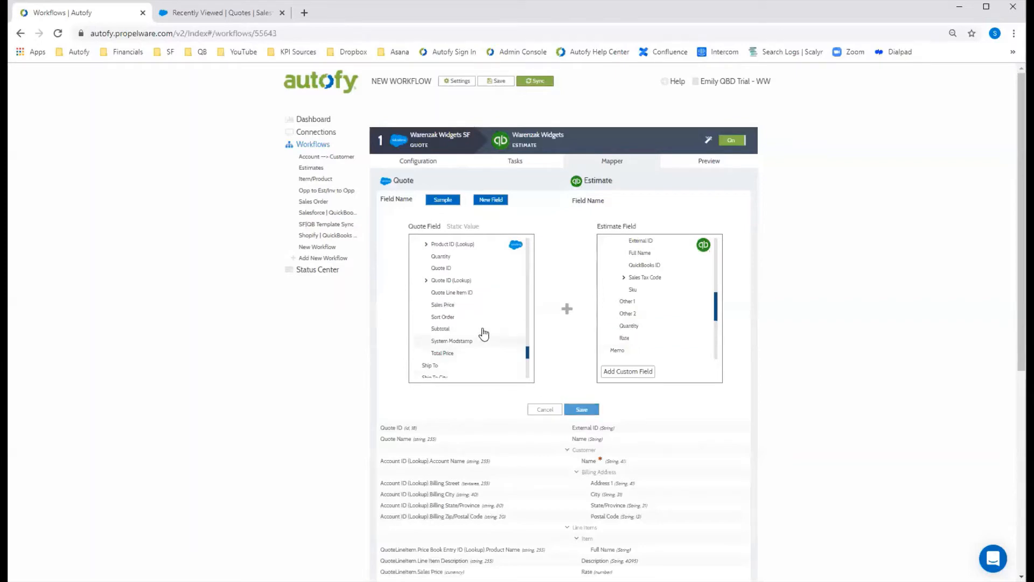
Map QuoteLineItem's Quantity to the estimate line items' Quantity and save the mapping
left_click(444, 257)
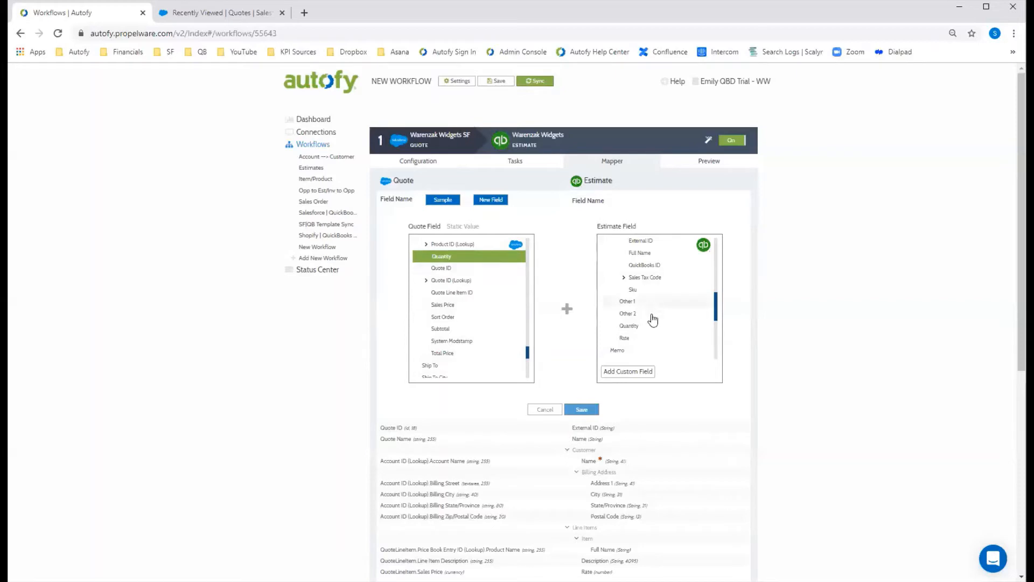
left_click(642, 329)
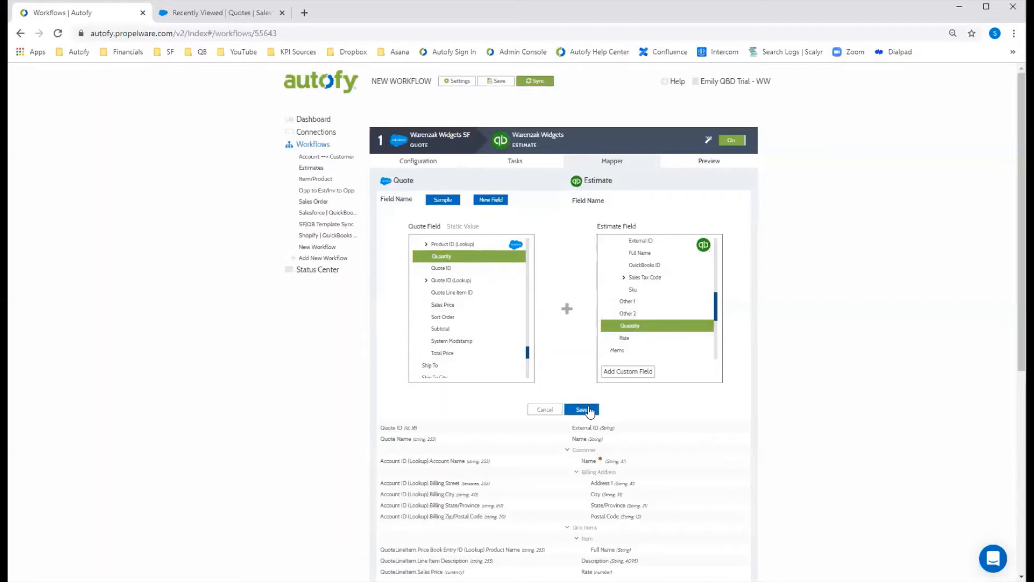
left_click(590, 410)
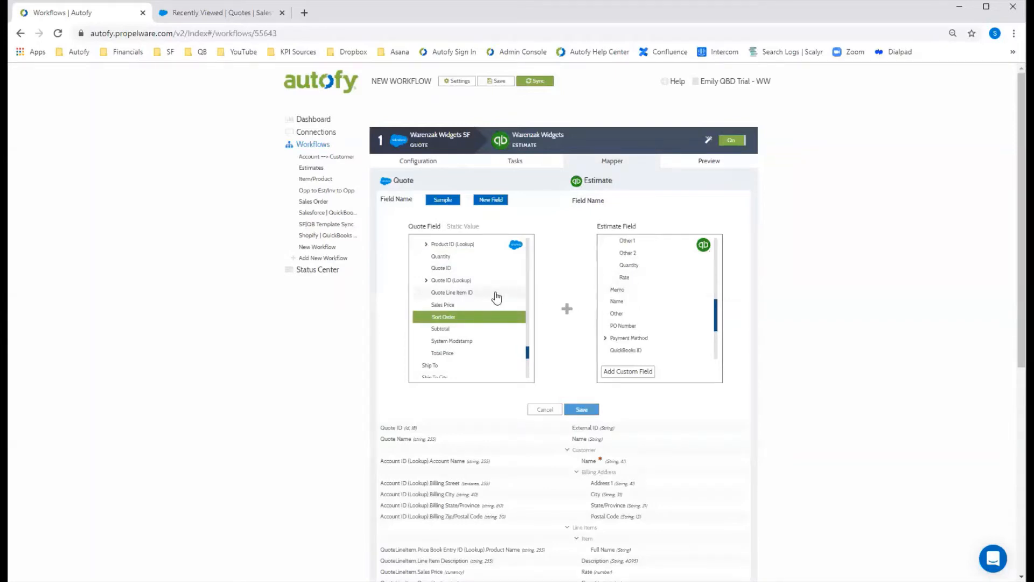
Collapse the QuoteLineItem group in the quote fields and the Line Items group in the estimate fields
scroll(495, 296, "up", 10)
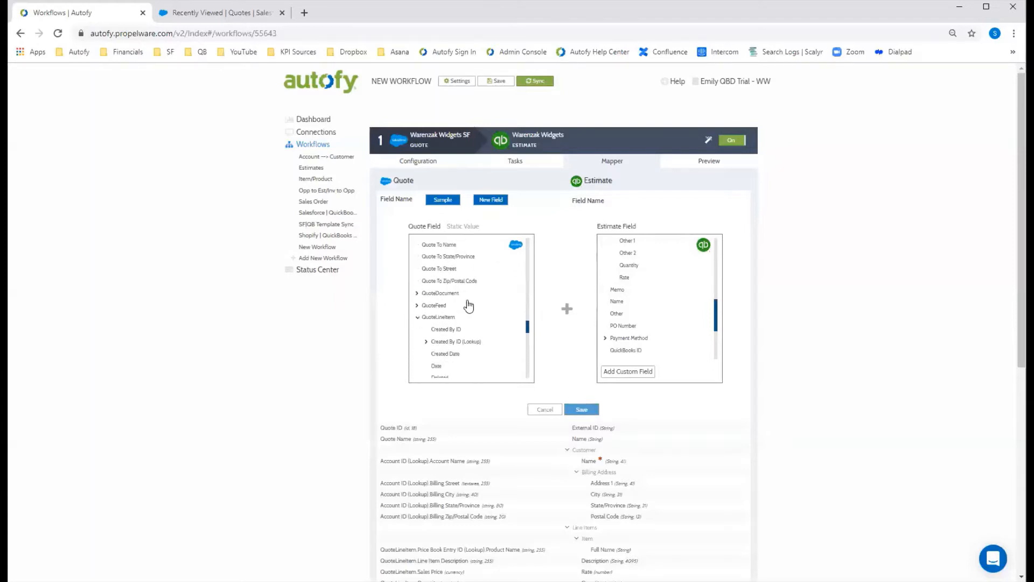
left_click(418, 317)
scroll(473, 321, "up", 5)
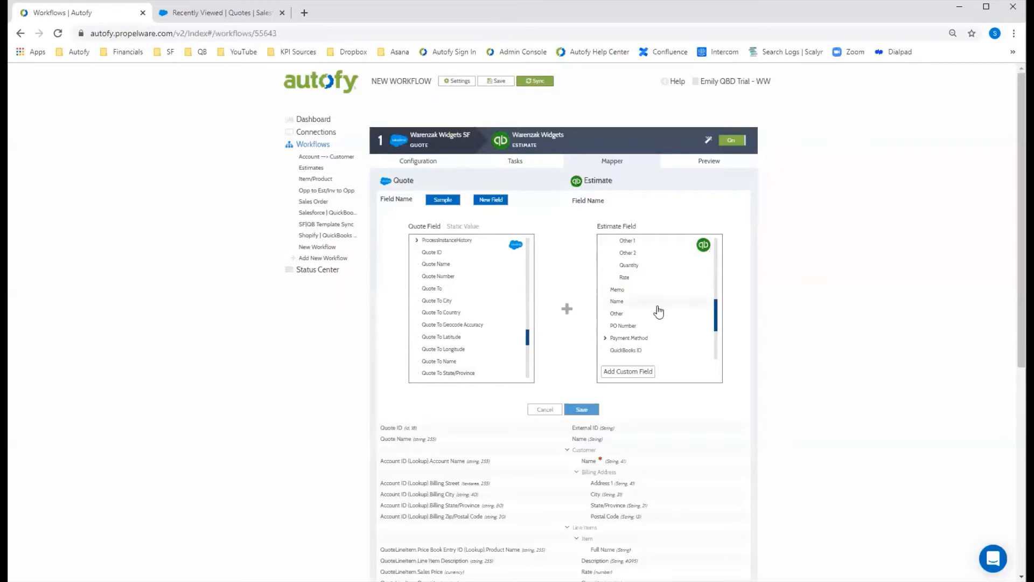
scroll(658, 310, "up", 3)
left_click(606, 262)
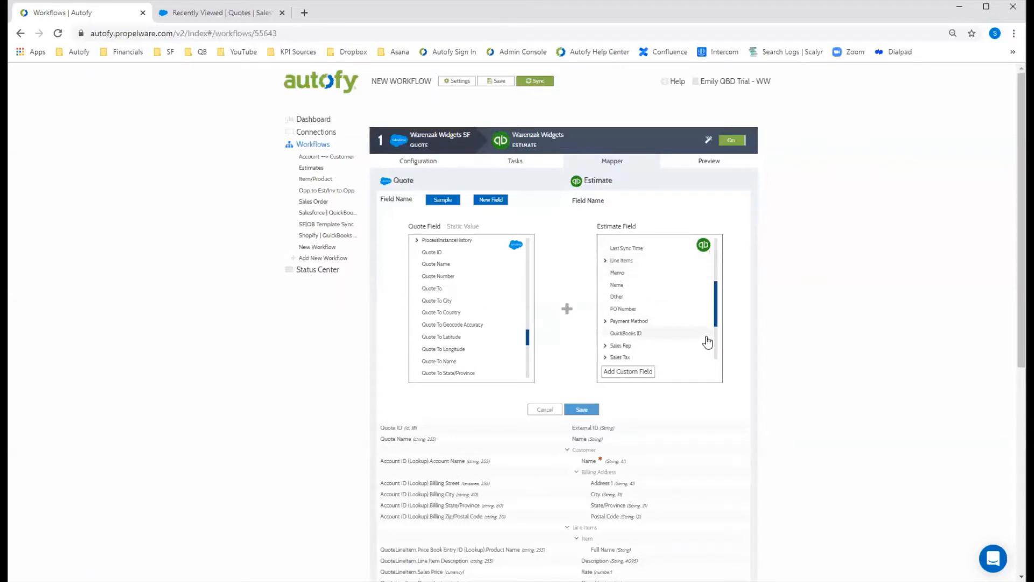
Map the static value 'Custom Estimate' to the estimate's Template Full Name, close the mapping editor, and save the workflow
scroll(683, 318, "down", 2)
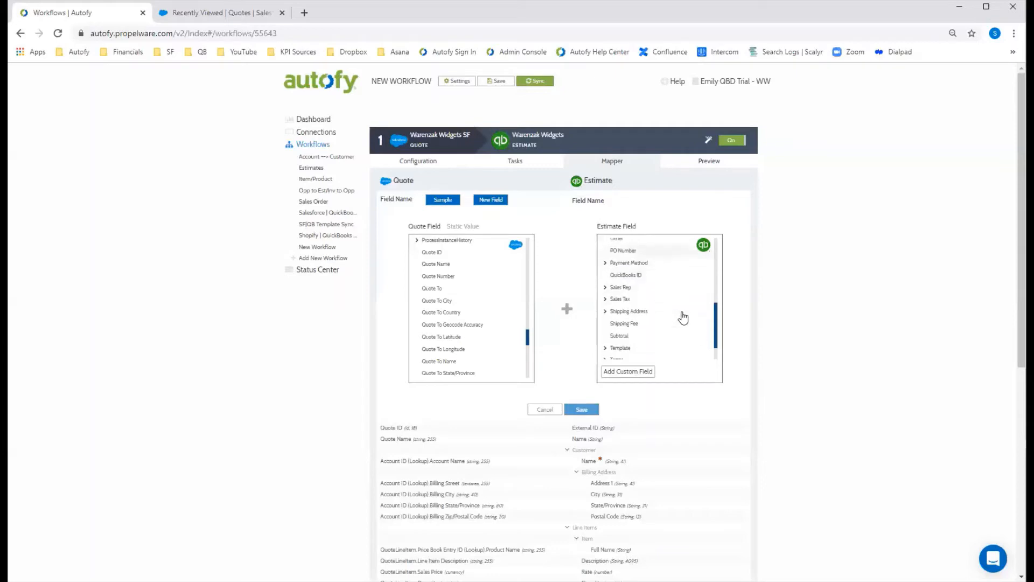
scroll(683, 318, "down", 1)
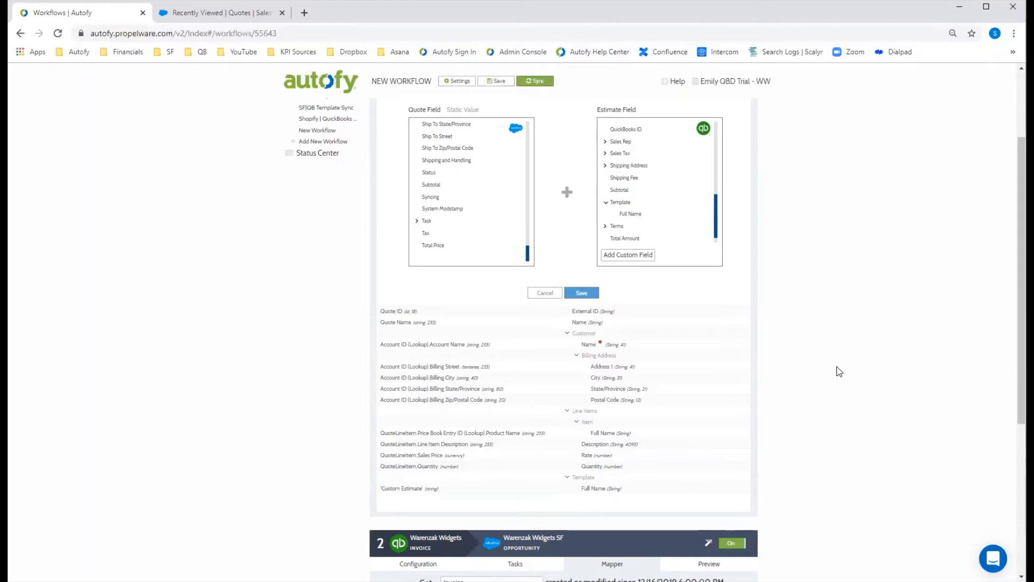
left_click(545, 293)
scroll(591, 287, "up", 3)
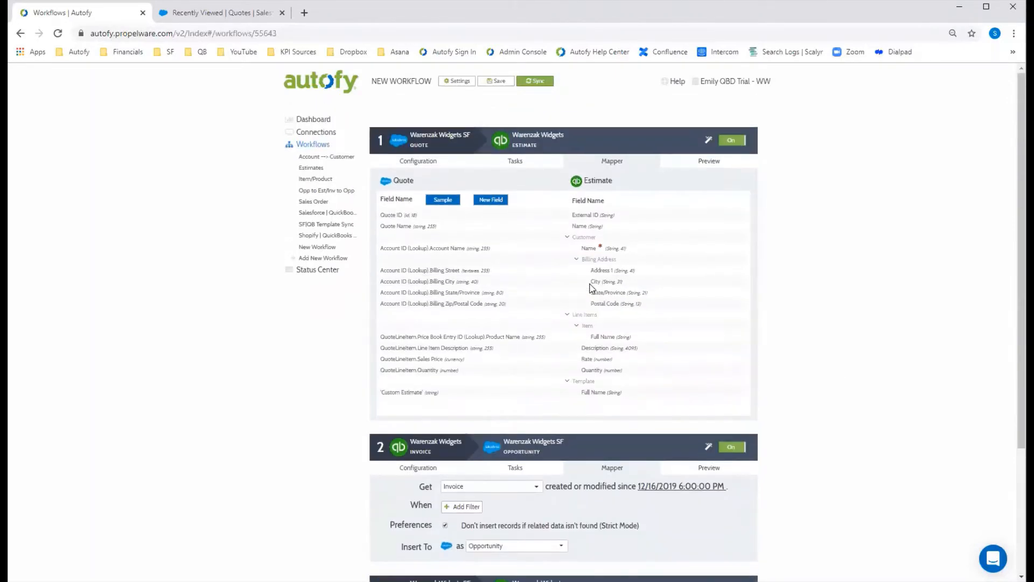
left_click(495, 80)
Switch to Salesforce, open the first recently viewed quote, and copy its record ID from the page address
left_click(235, 12)
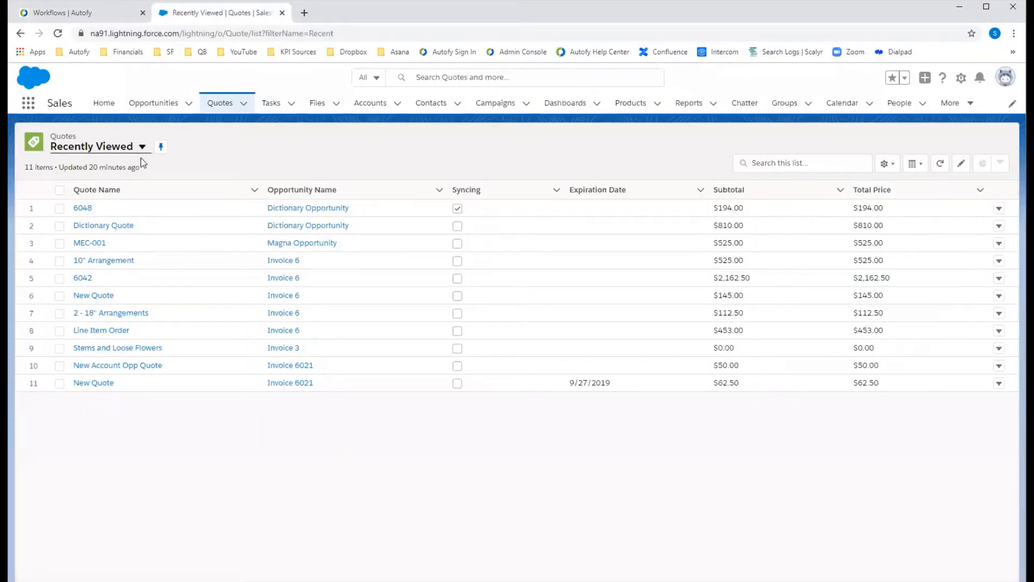
left_click(85, 208)
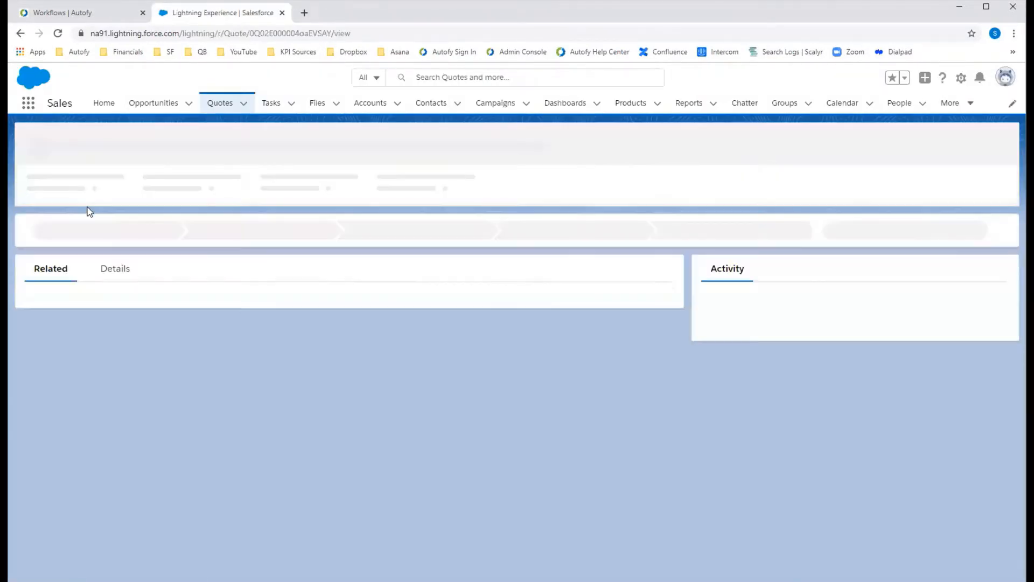
double_click(295, 33)
key("ctrl+c")
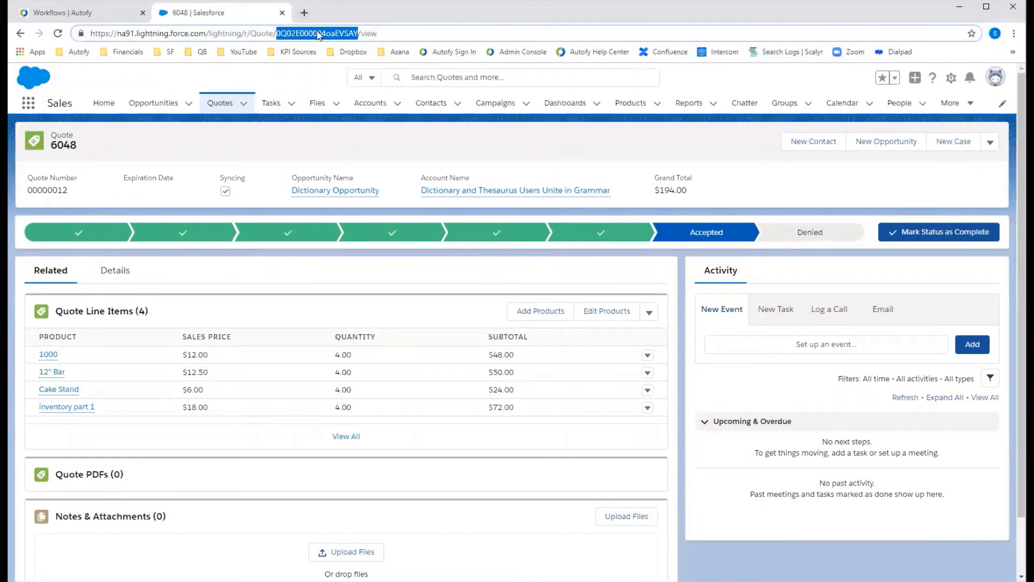
Back in Autofy, test sync the Quote to Estimate step with the copied record ID, inspect the estimate's task details, and dismiss the progress window
left_click(62, 13)
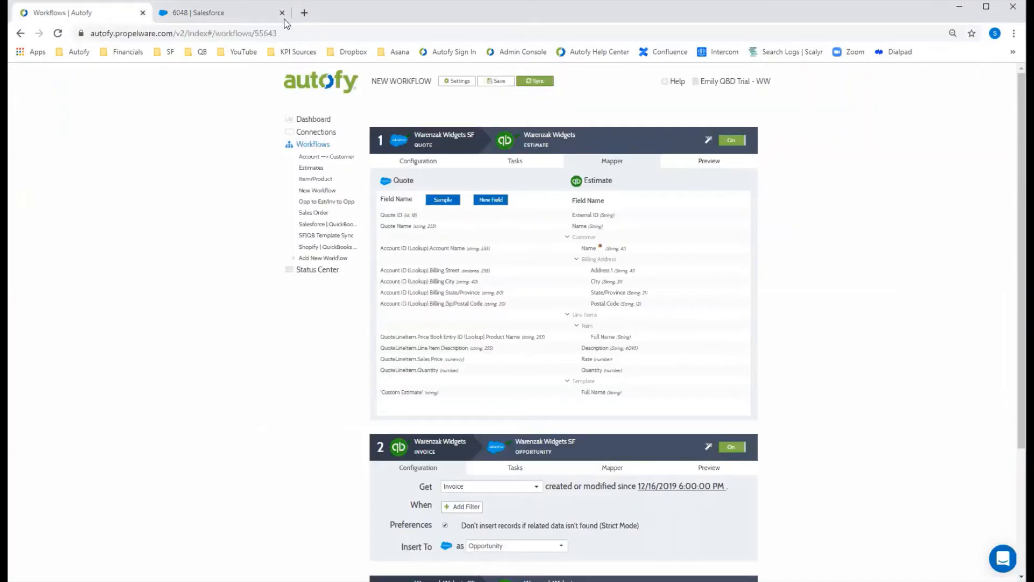
left_click(709, 140)
left_click(695, 174)
key("ctrl+v")
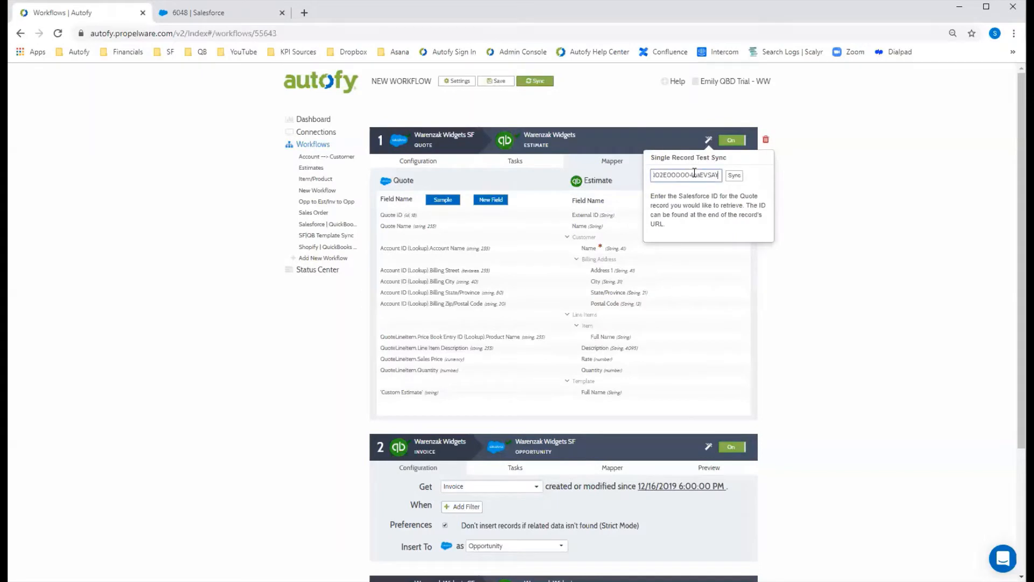
left_click(734, 175)
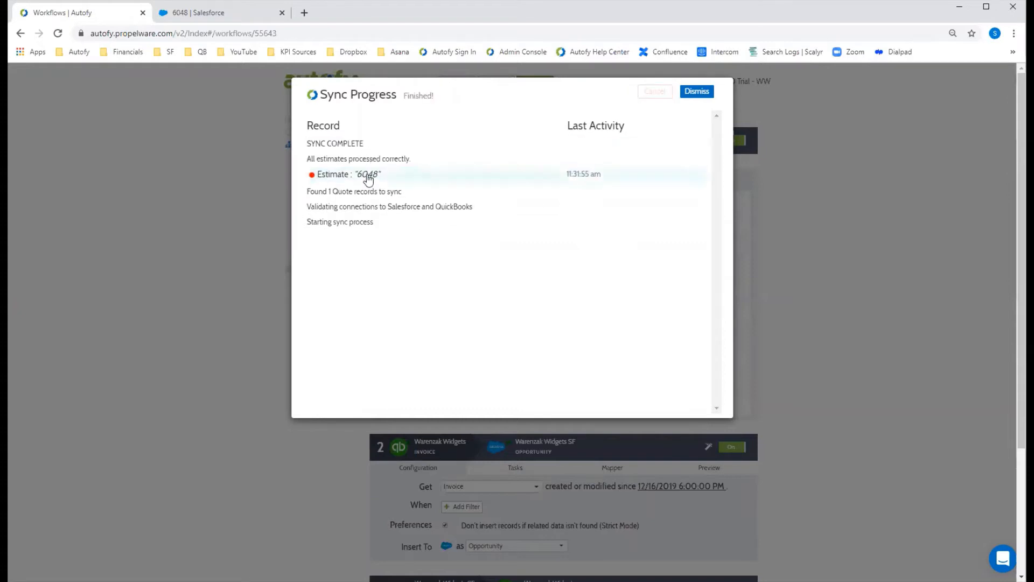
left_click(369, 178)
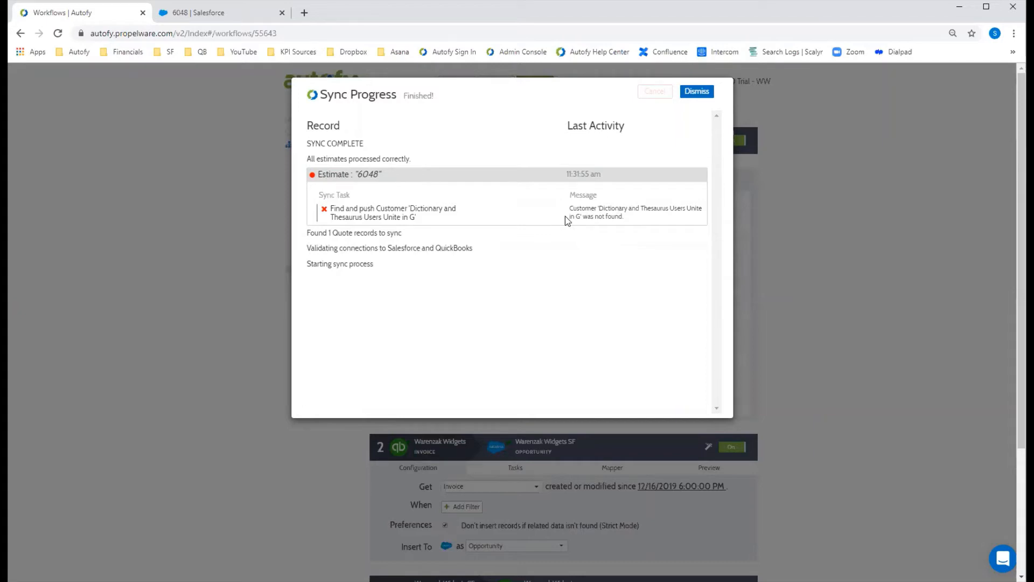
left_click(699, 91)
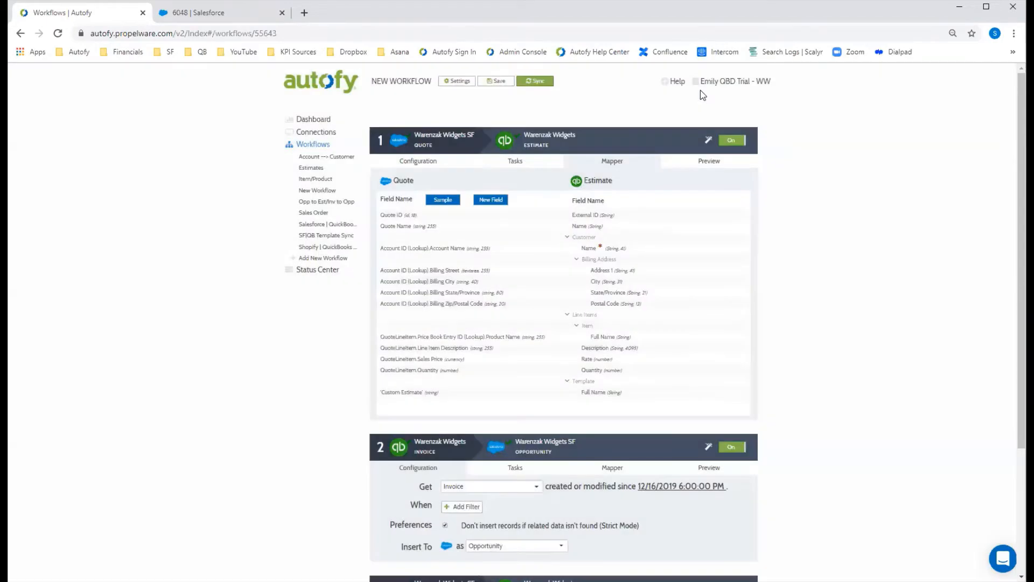
Turn off Strict Mode in the Quote to Estimate step's configuration and save the workflow
left_click(426, 162)
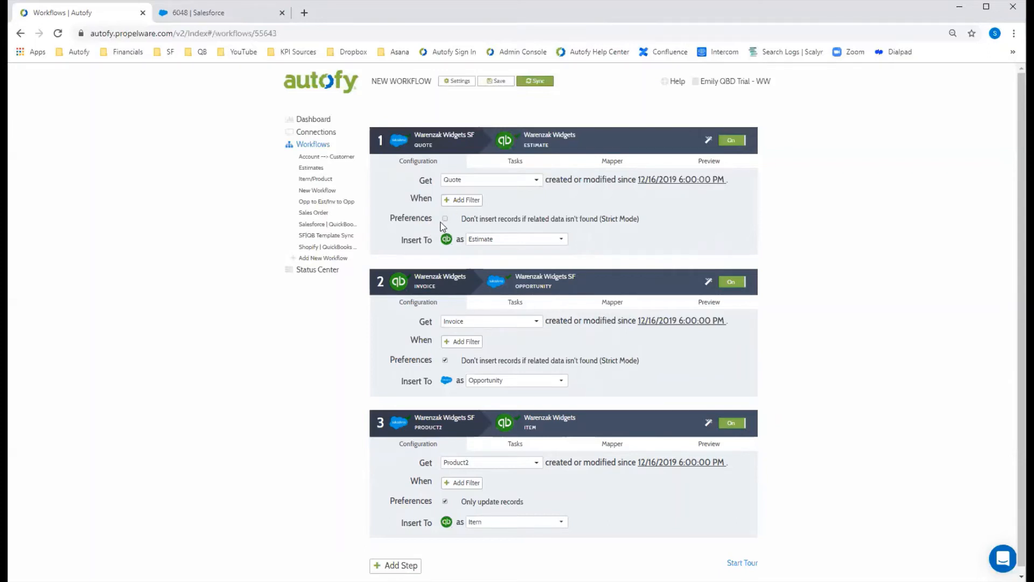
left_click(491, 84)
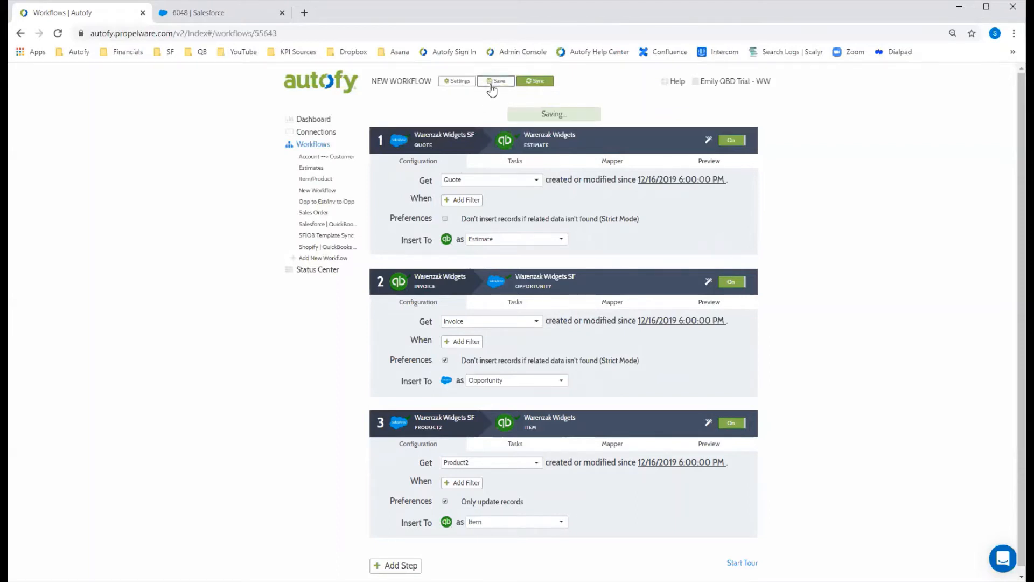
Rerun the single record test sync for the same quote, review the estimate's sync tasks, and dismiss the progress window
left_click(709, 141)
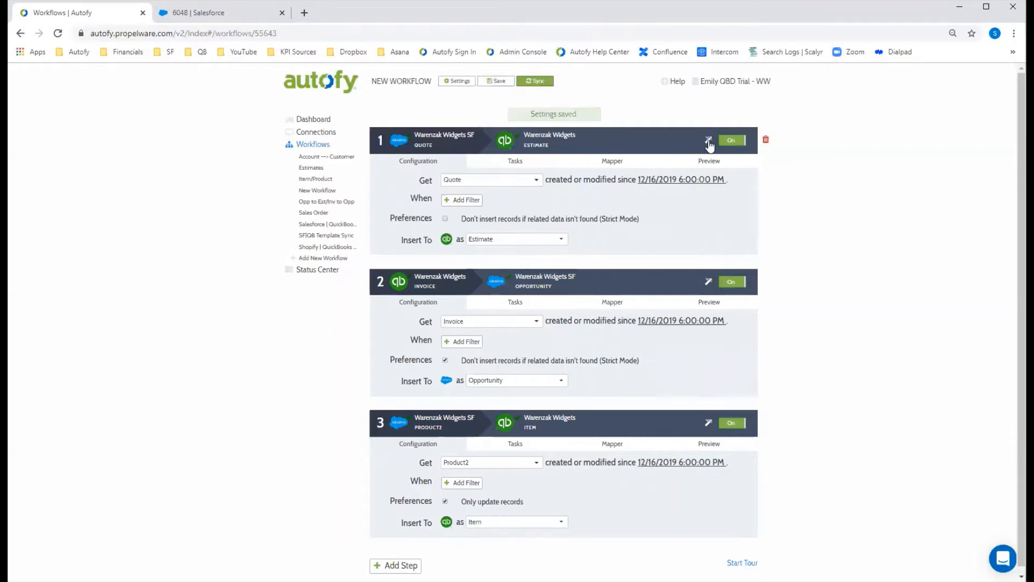
left_click(698, 175)
key("ctrl+v")
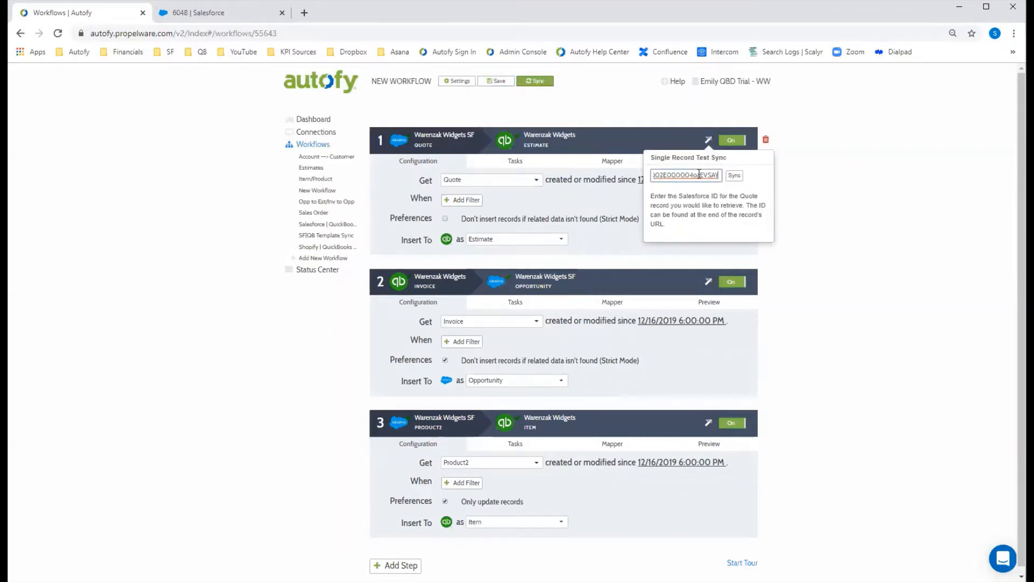
left_click(733, 178)
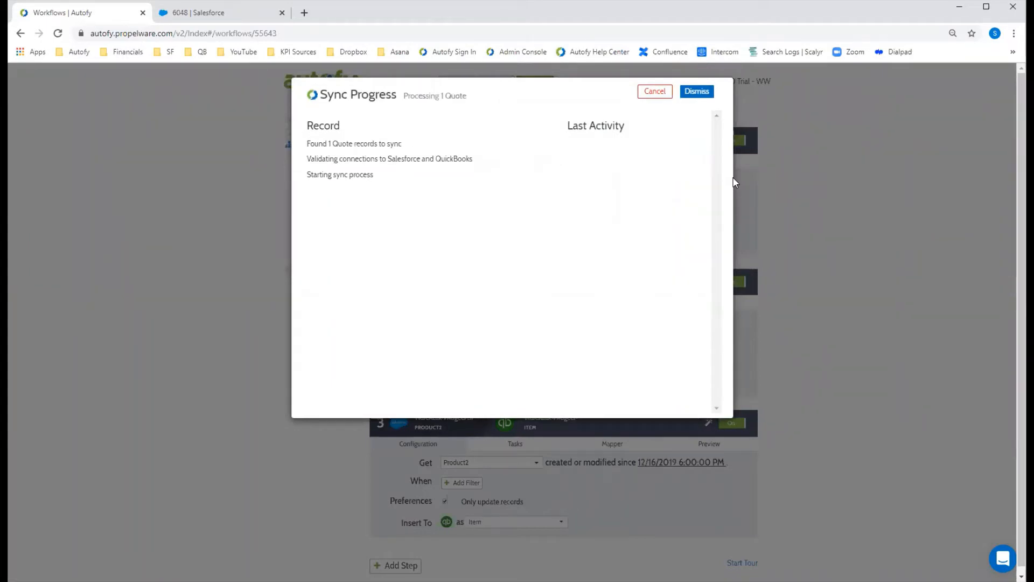
left_click(359, 145)
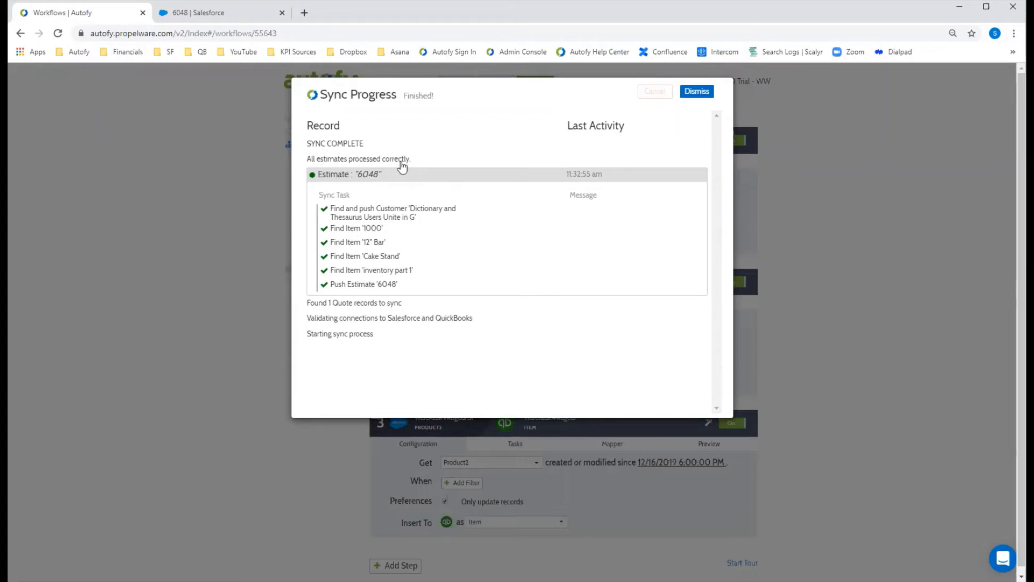
left_click(705, 92)
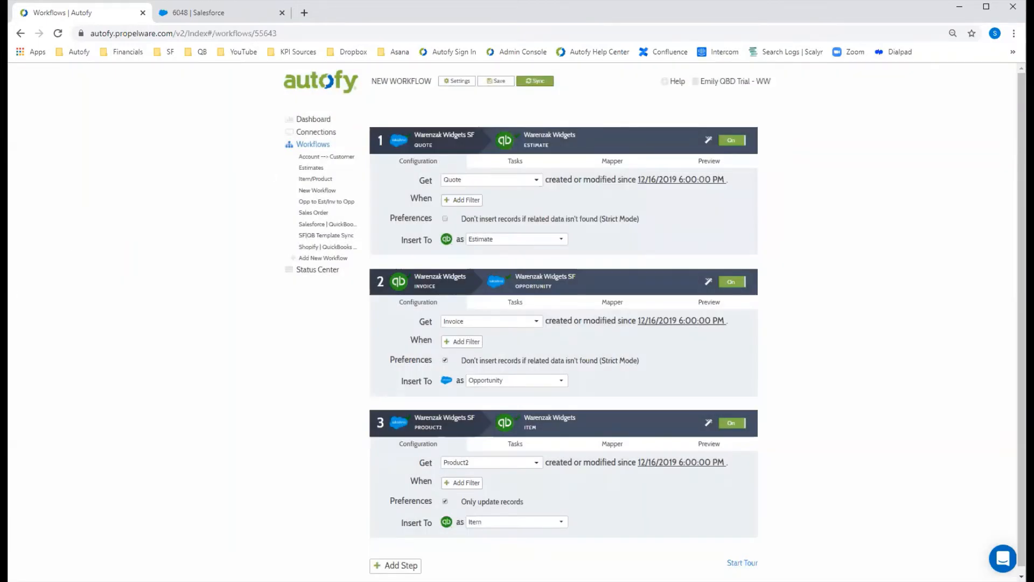
Switch to QuickBooks and open the synced estimate of customer Dictionary and Thesaurus Users Unite in G to review it
left_click(3, 299)
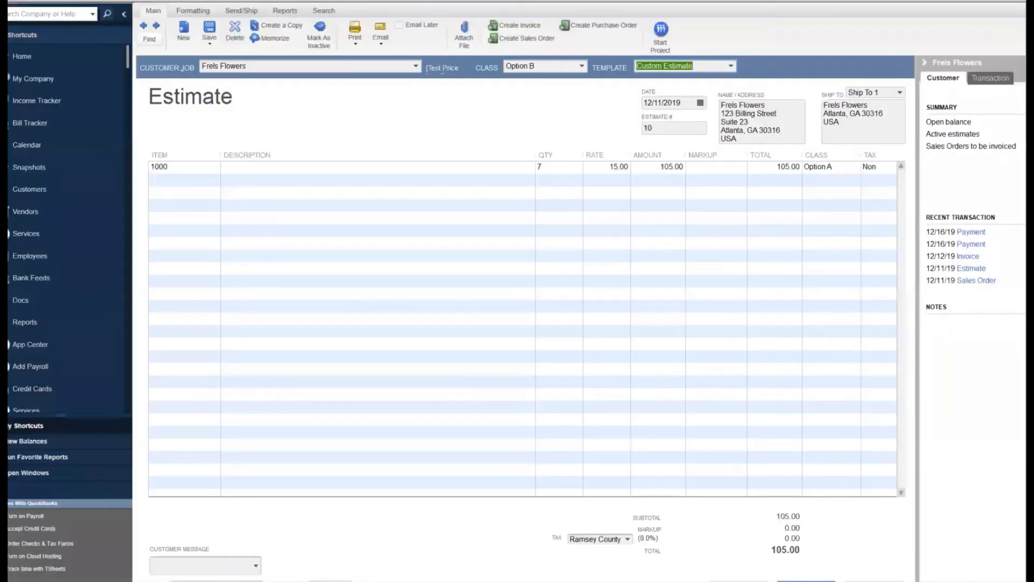
left_click(41, 188)
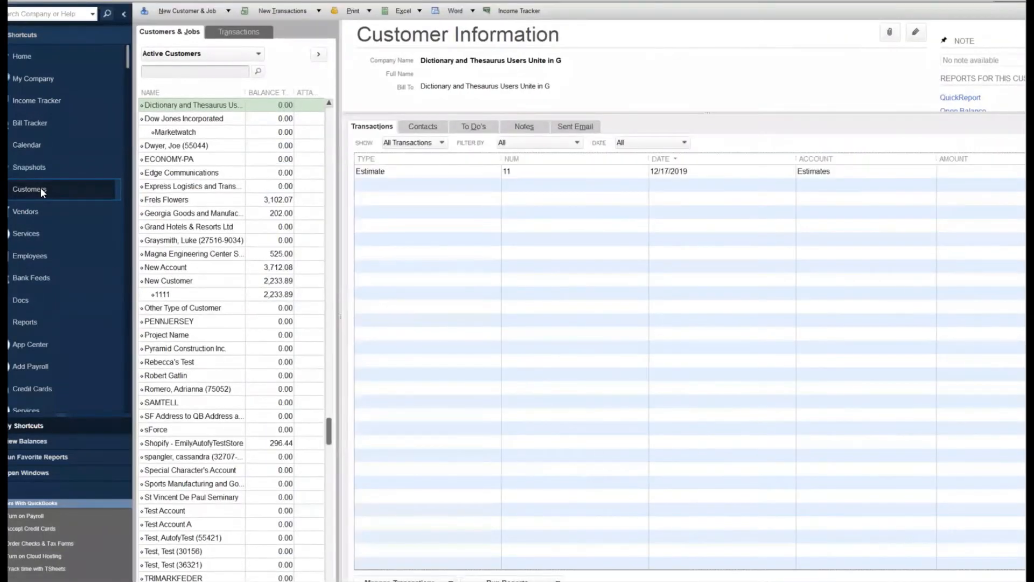
double_click(375, 173)
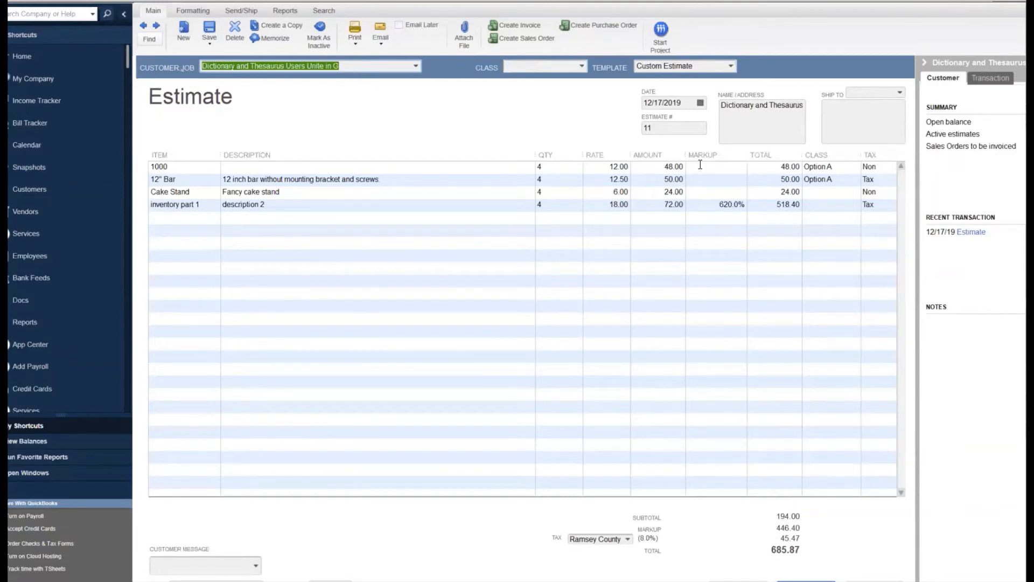
Return to the quote in Salesforce and open its account, Dictionary and Thesaurus Users Unite in Grammar
left_click(2, 116)
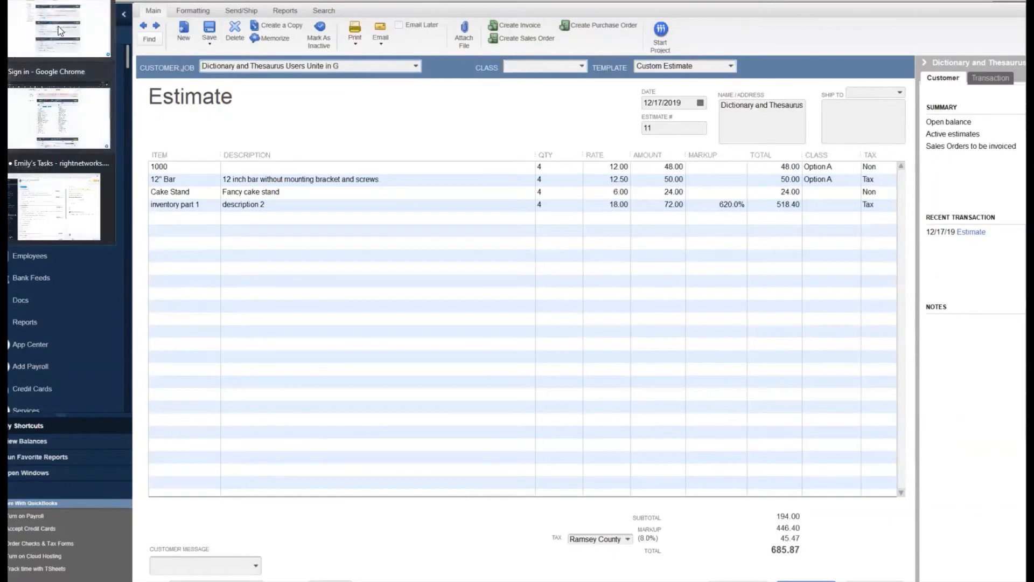
left_click(59, 31)
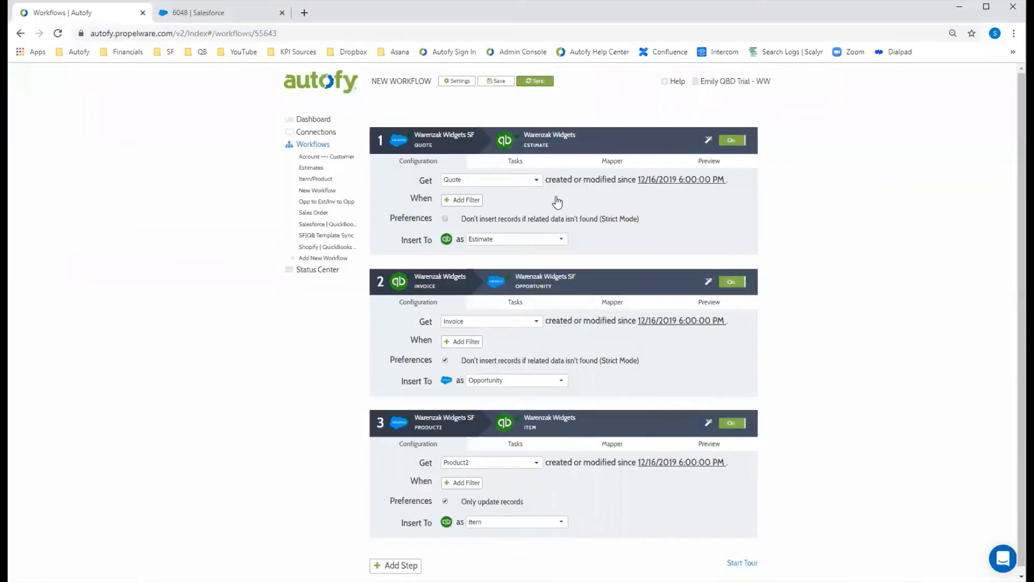
left_click(178, 15)
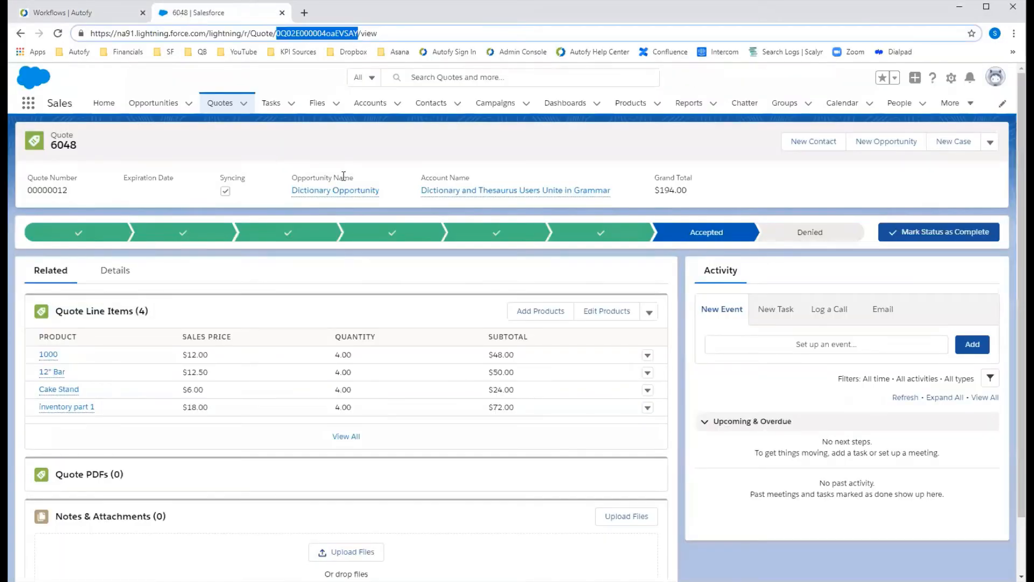
left_click(440, 190)
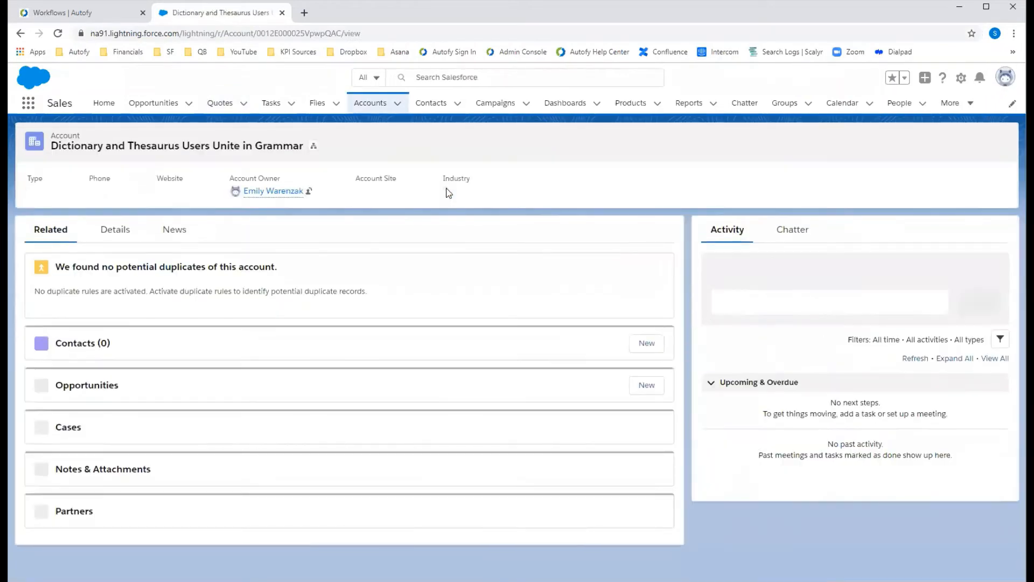
Open the account's details and fill in the billing street, city and state of its billing address
left_click(120, 233)
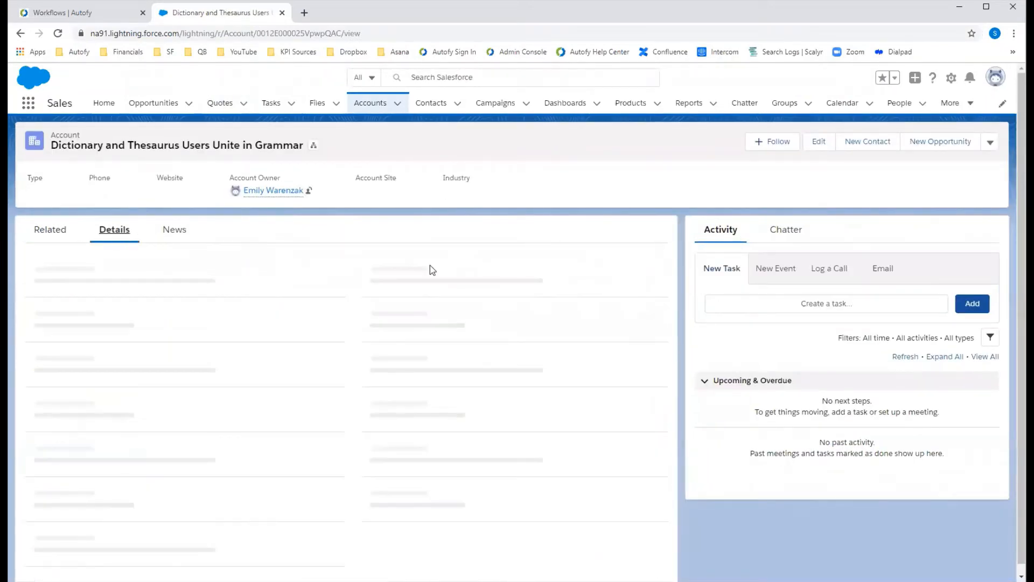
scroll(340, 268, "down", 5)
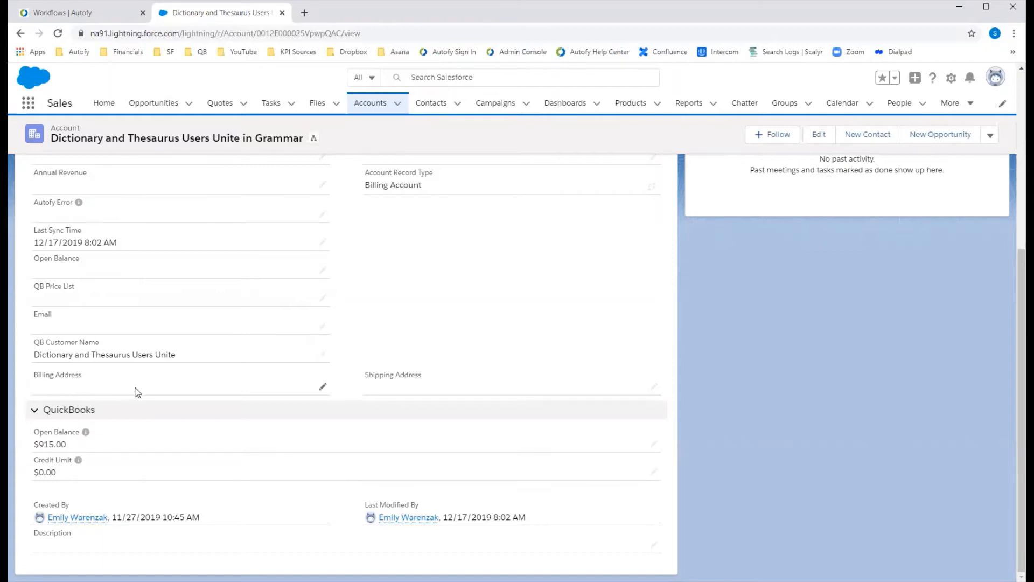
left_click(323, 386)
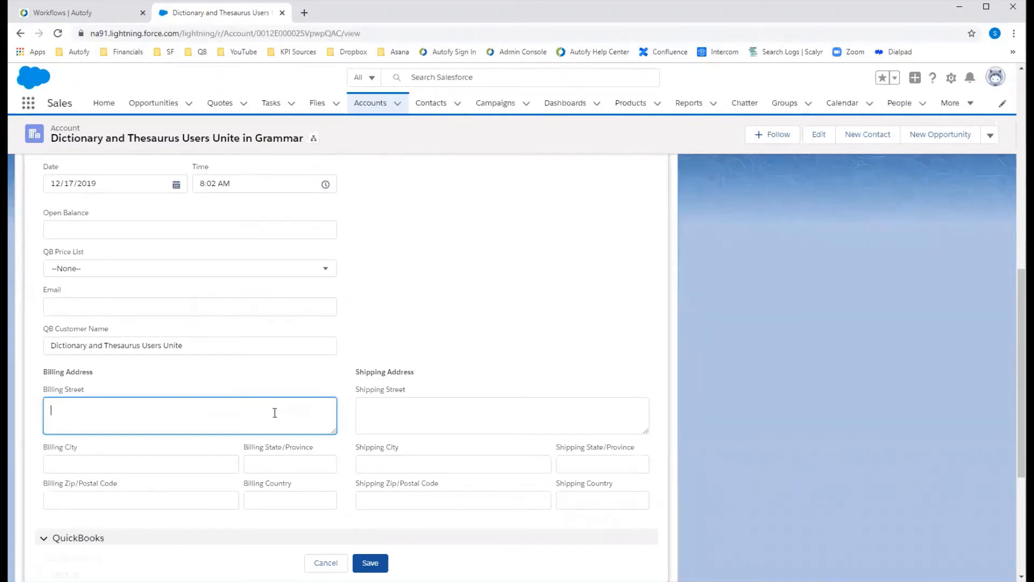
type("123 Main Avenue")
left_click(211, 457)
type("A")
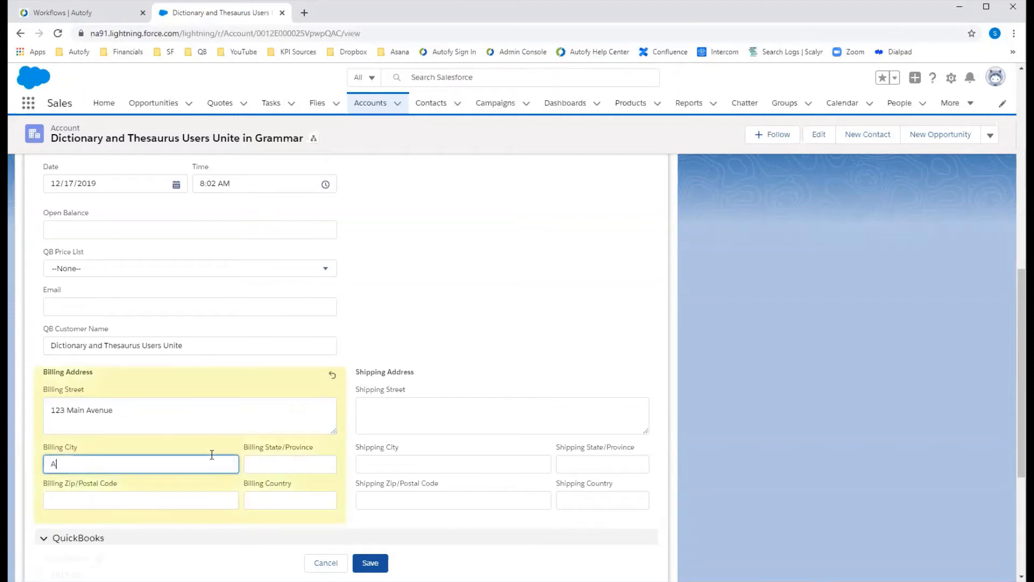
type("tlanta")
key("Tab")
type("GA")
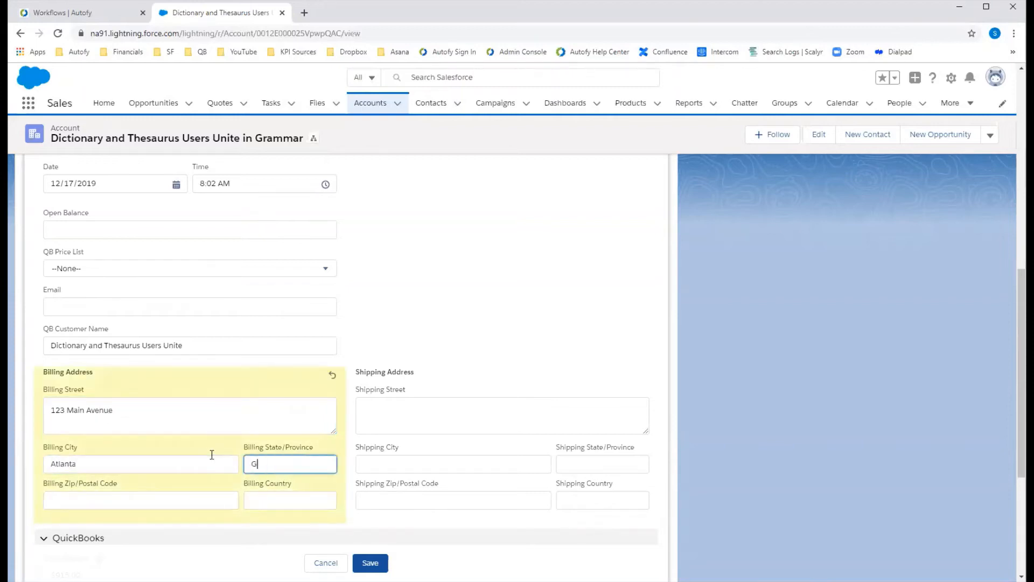
Enter the billing zip code and save the account's billing address
key("Tab")
type("0")
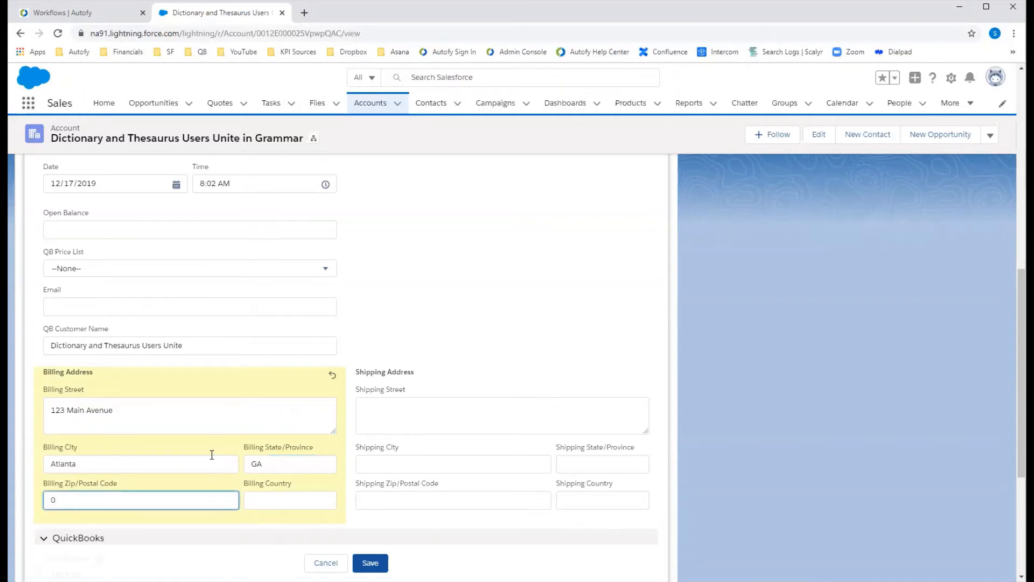
key("BackSpace")
type("30316")
left_click(420, 538)
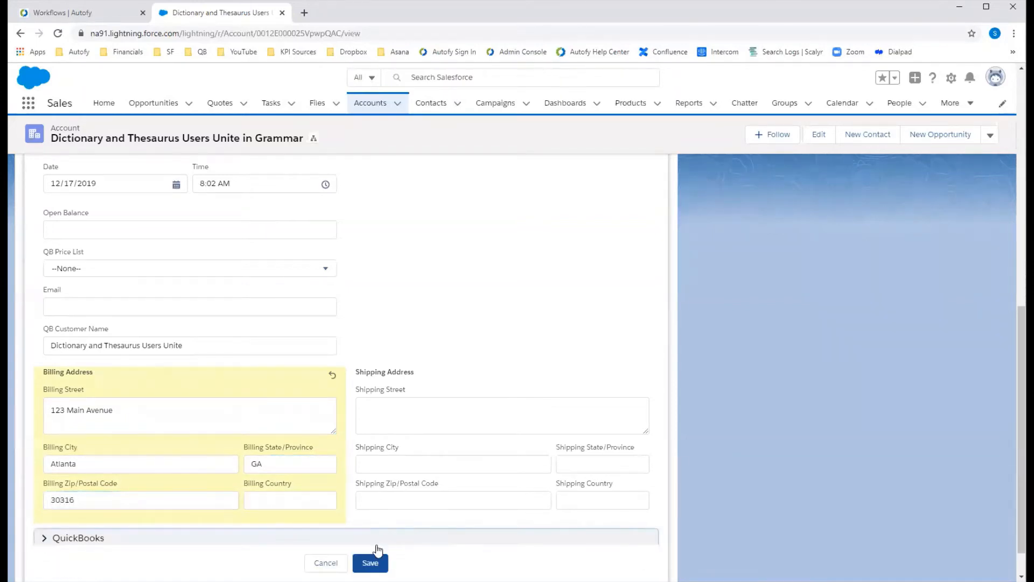
left_click(373, 562)
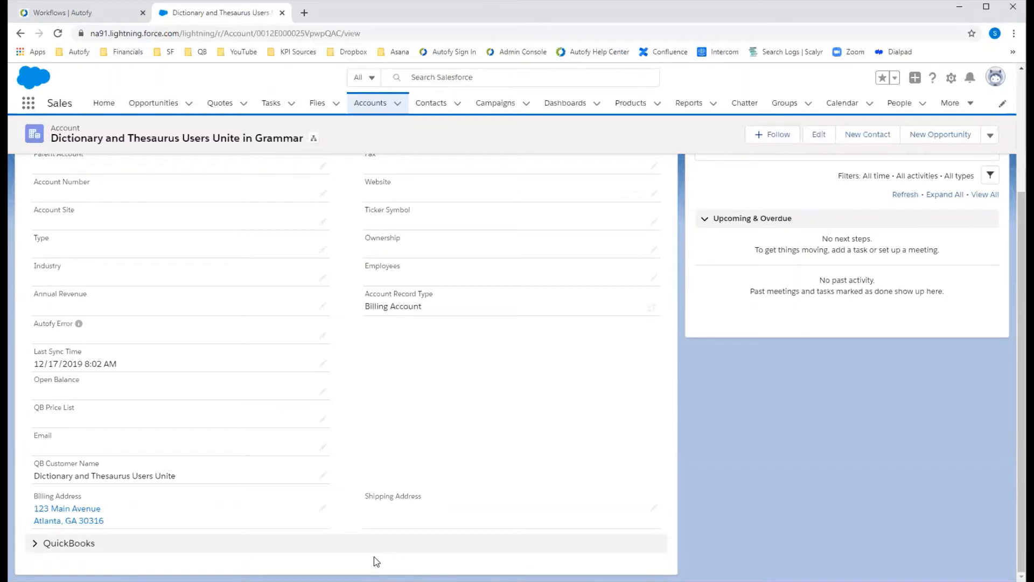
Switch to Autofy and filter the Status Center records to New Workflow
left_click(115, 20)
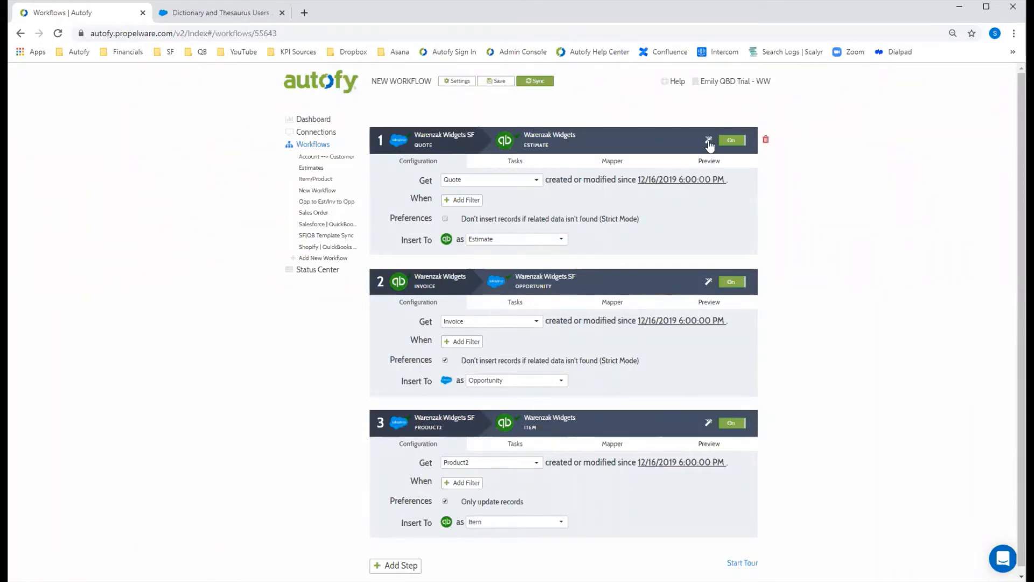
left_click(331, 271)
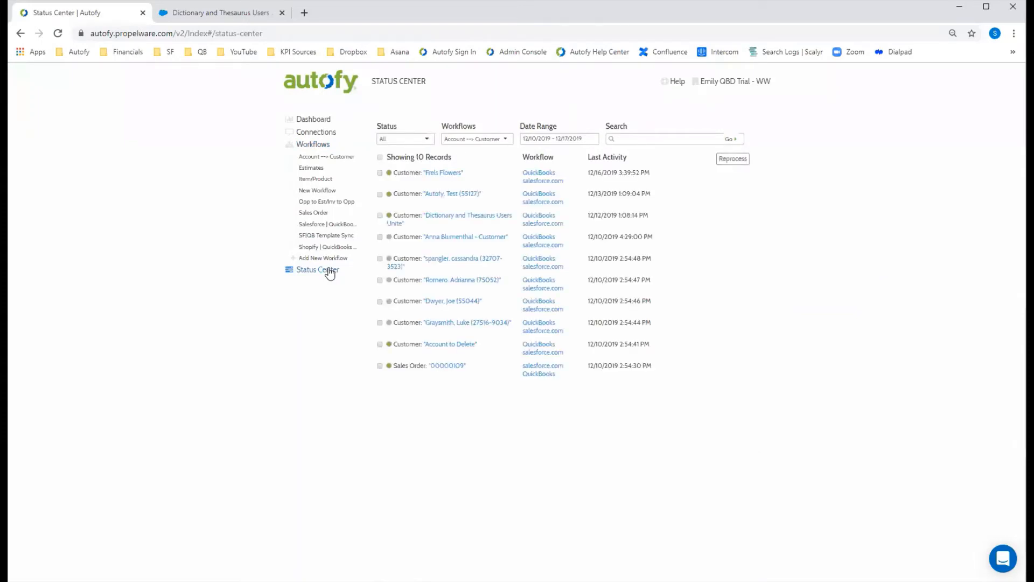
left_click(486, 139)
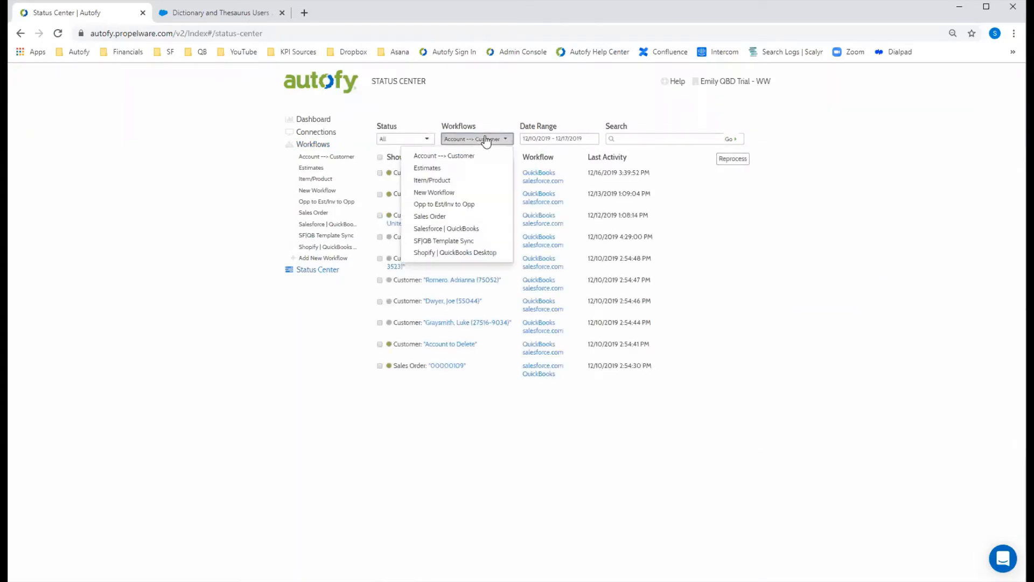
left_click(464, 192)
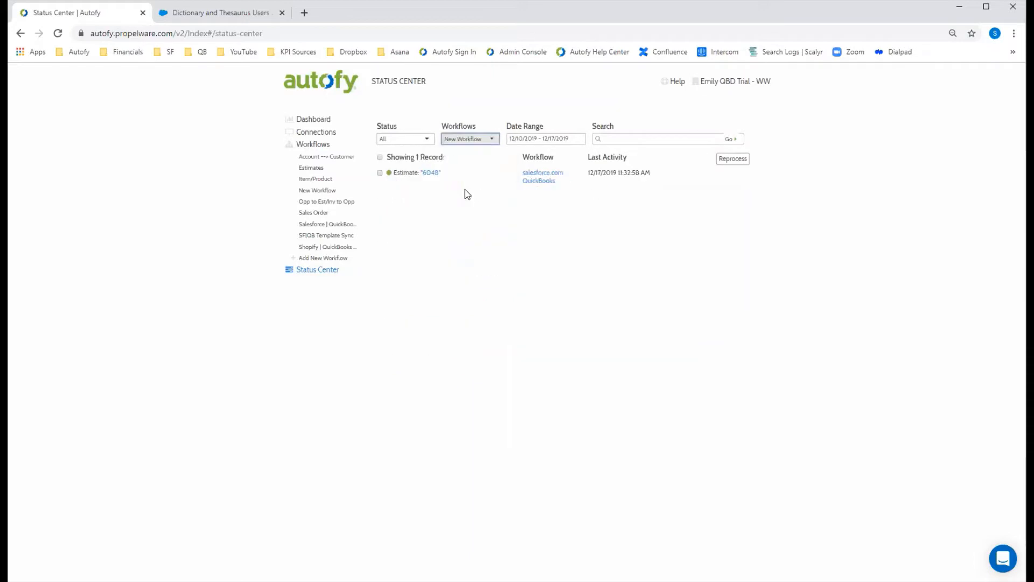
Reprocess estimate 6048, review its sync tasks, and check the billing address on the estimate in QuickBooks
left_click(734, 158)
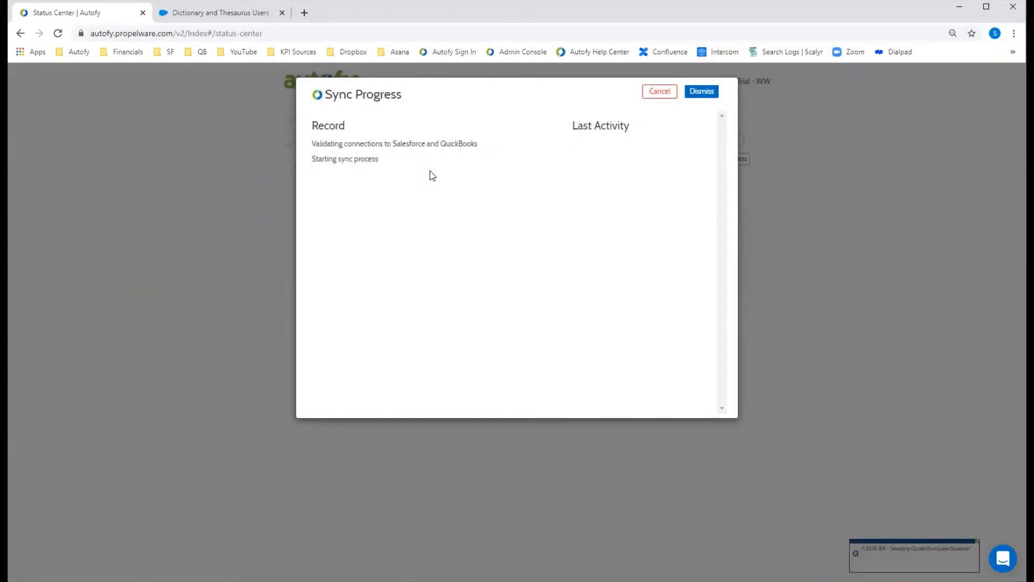
left_click(367, 150)
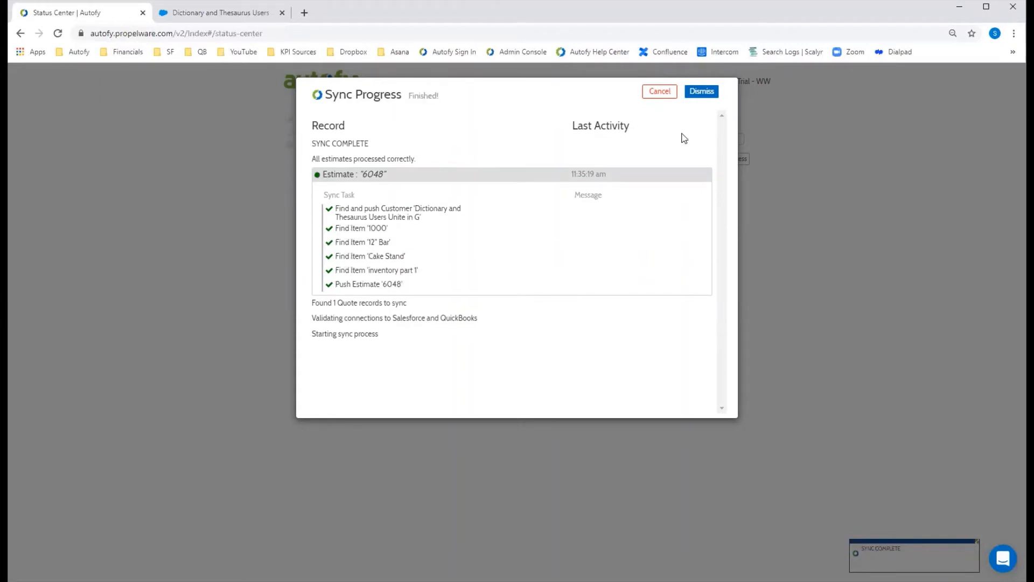
left_click(702, 91)
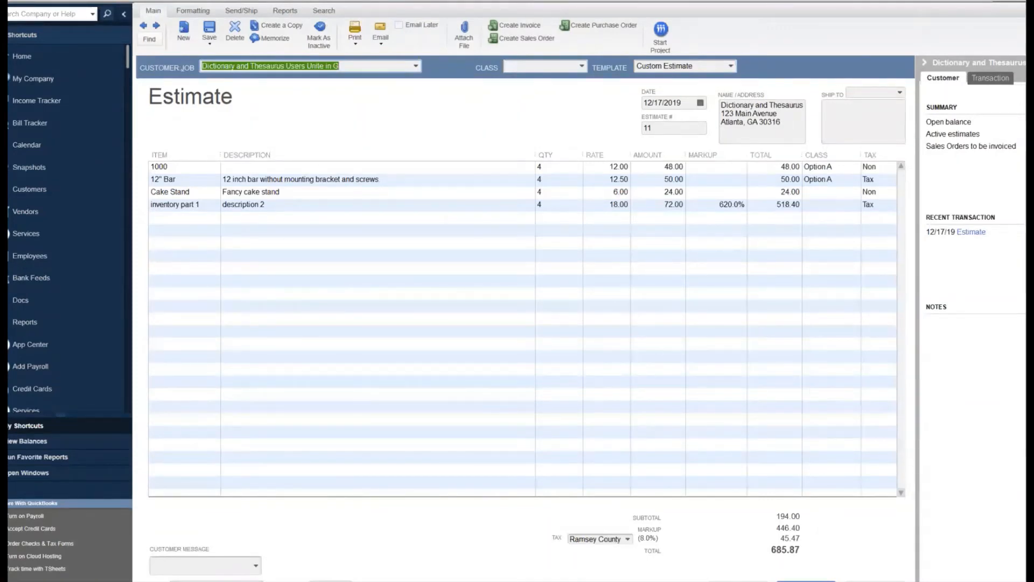
left_click(960, 2)
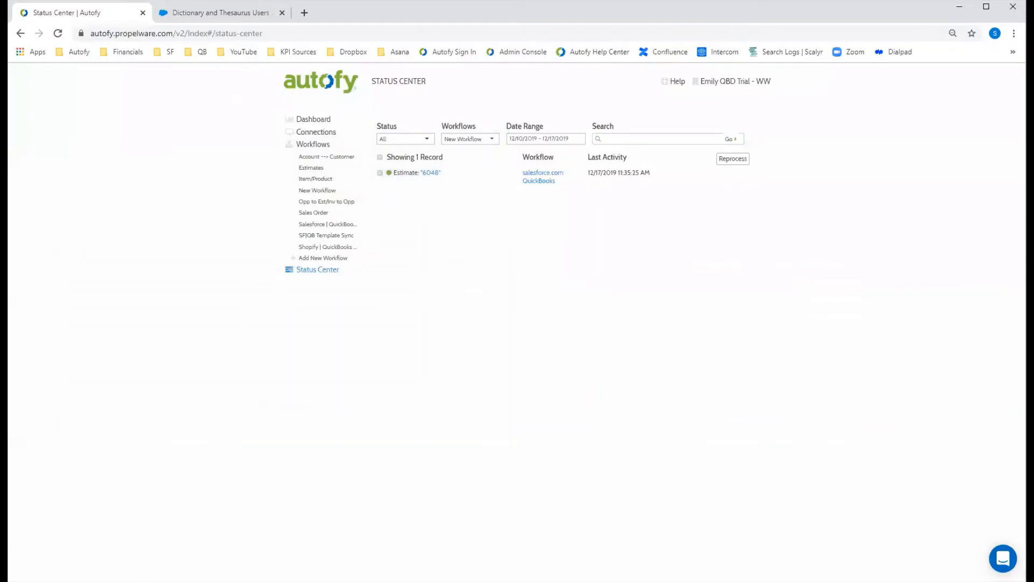
Open New Workflow and set the Quote to Estimate step to get quotes created or modified since 12/11/2019 12:00 AM
left_click(325, 192)
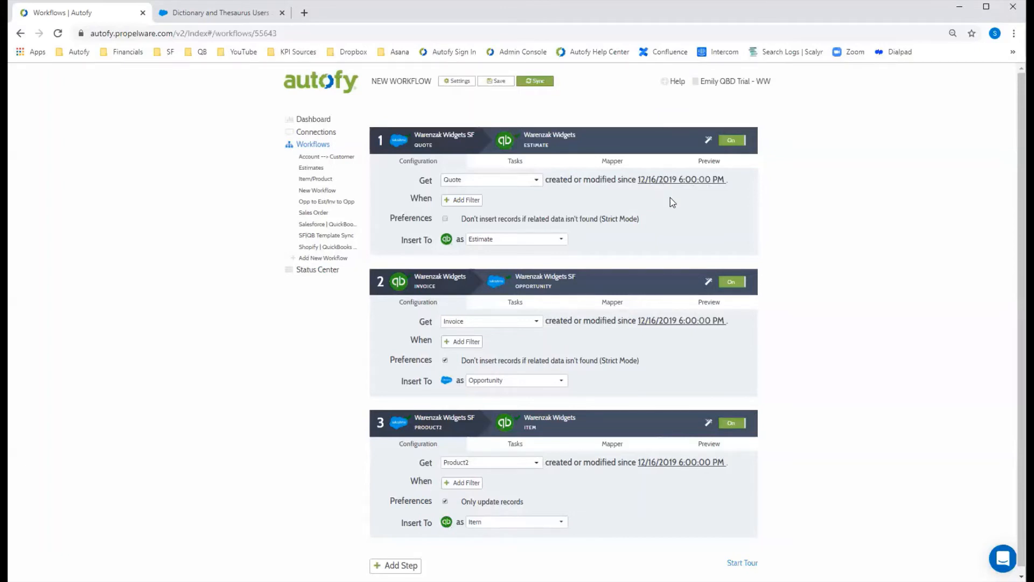
left_click(662, 182)
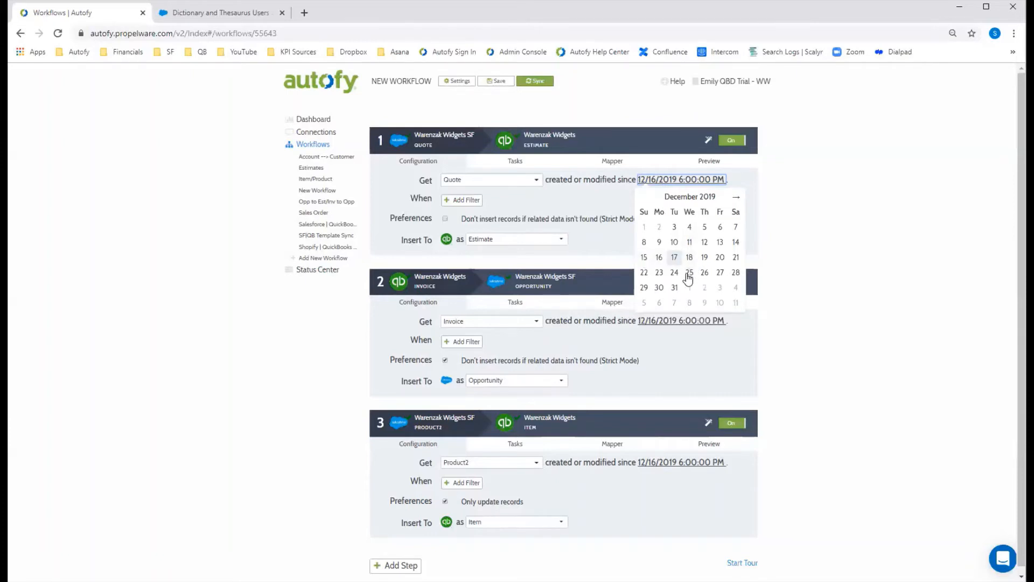
left_click(690, 243)
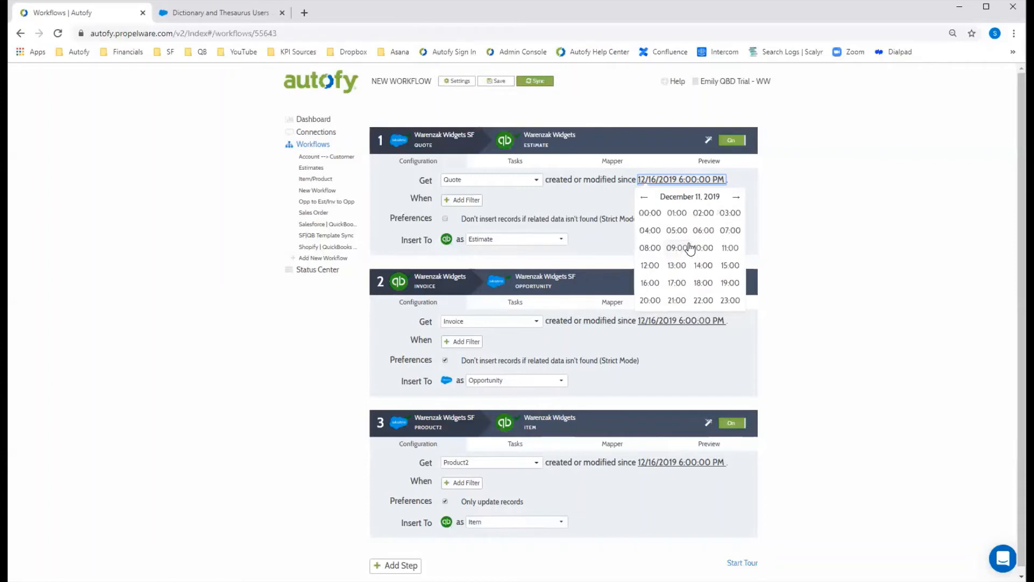
left_click(651, 215)
left_click(650, 213)
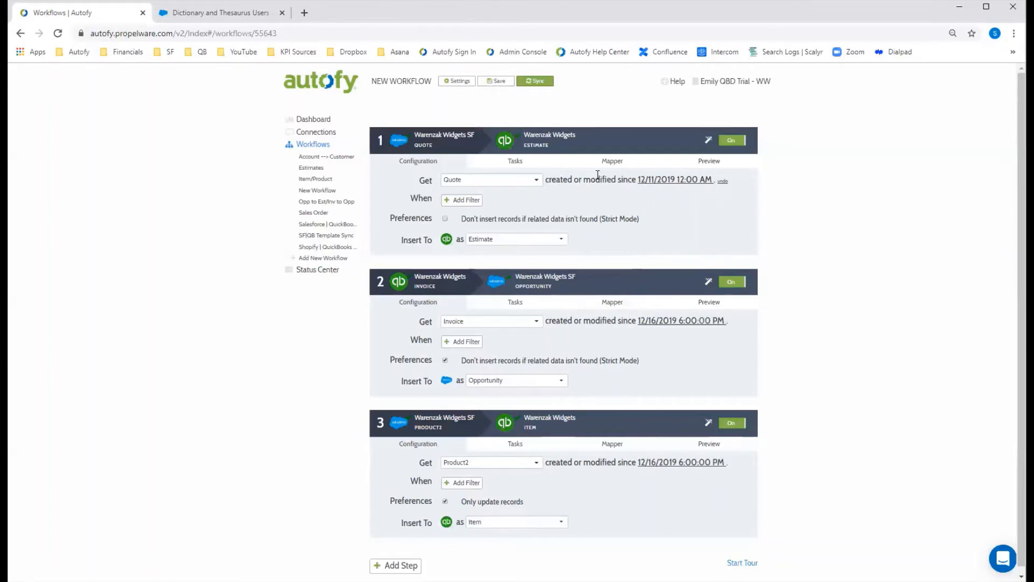
Switch to Salesforce and open quote 6048 to check its status
left_click(221, 18)
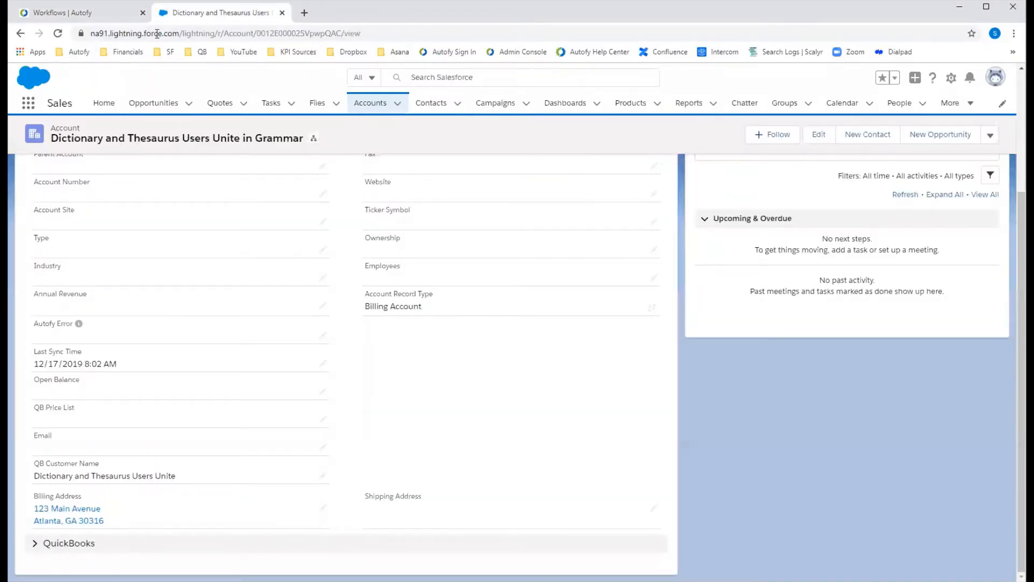
scroll(251, 248, "up", 3)
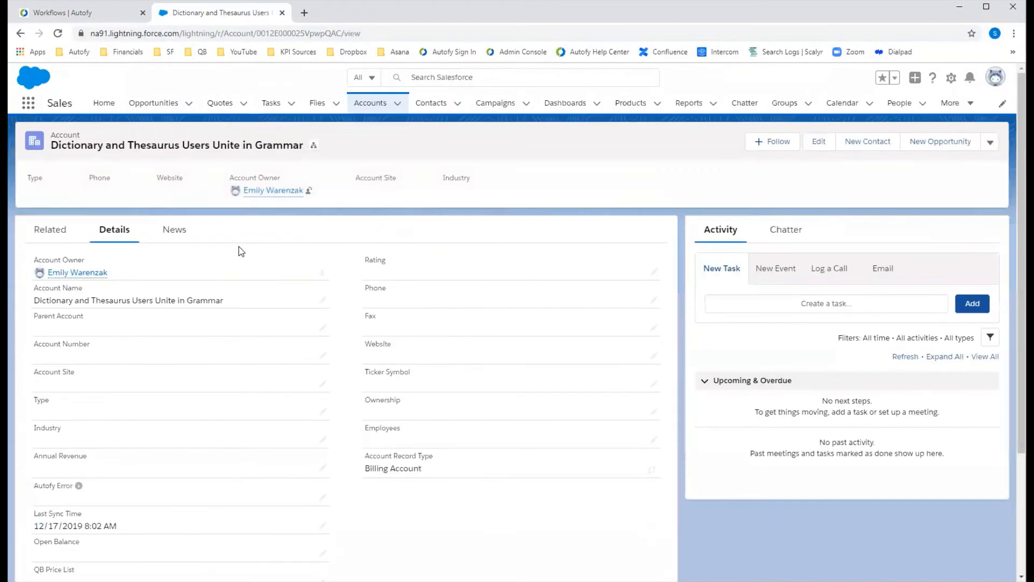
left_click(217, 108)
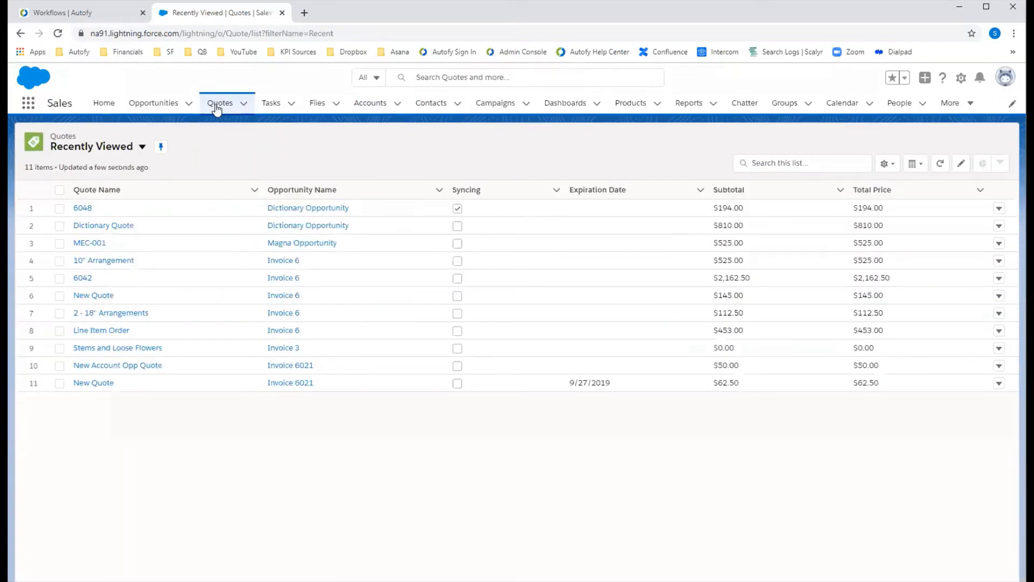
left_click(82, 209)
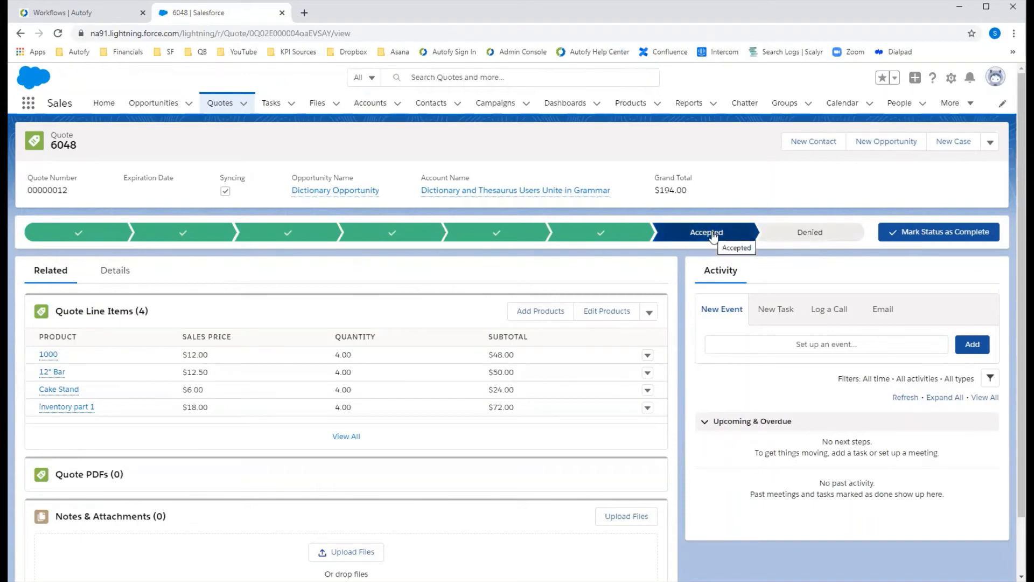
Back in Autofy, add a filter to the Quote to Estimate step for Status Equal Accepted and save the workflow
left_click(63, 16)
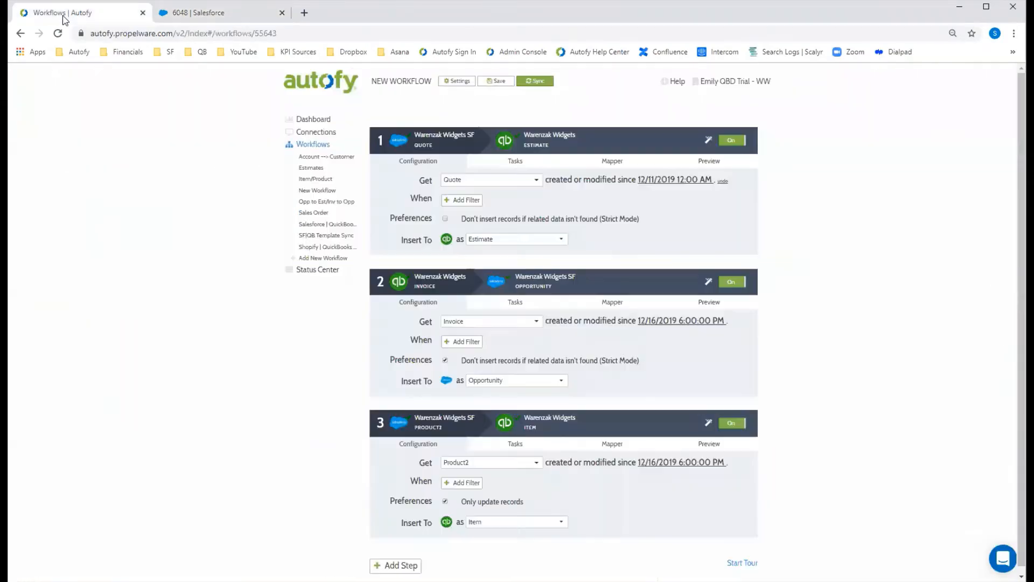
left_click(466, 200)
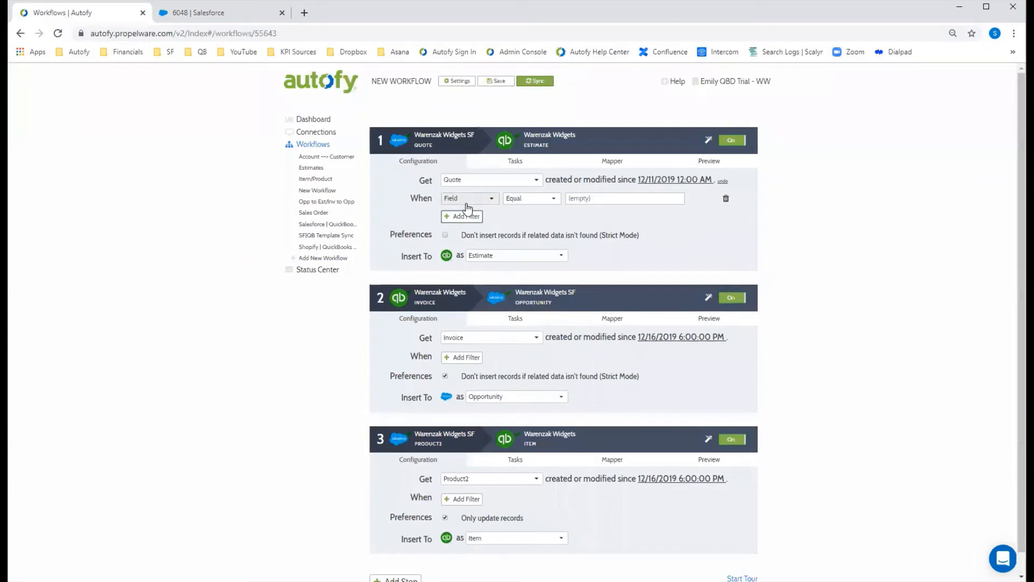
left_click(479, 203)
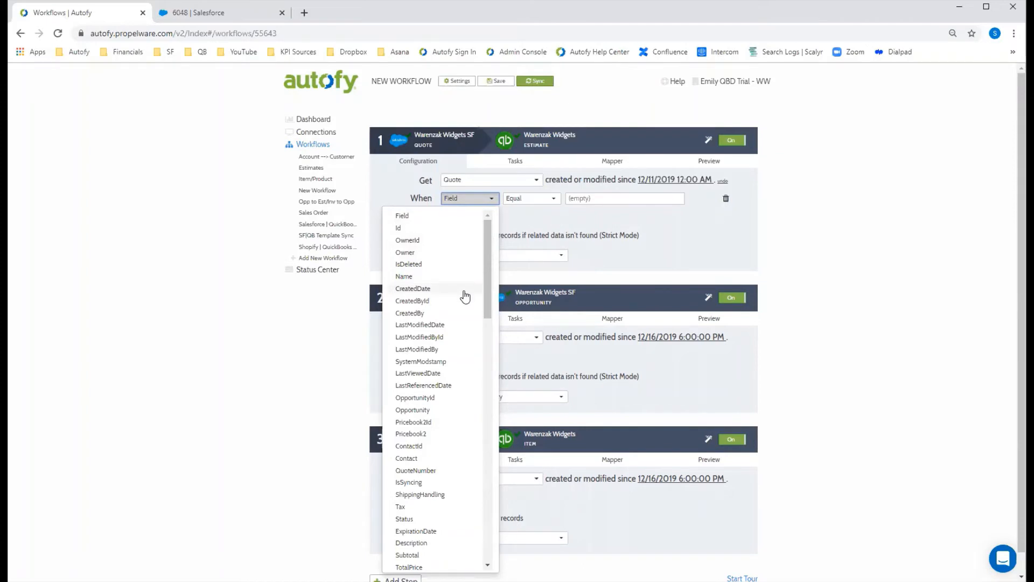
scroll(465, 297, "down", 2)
left_click(413, 466)
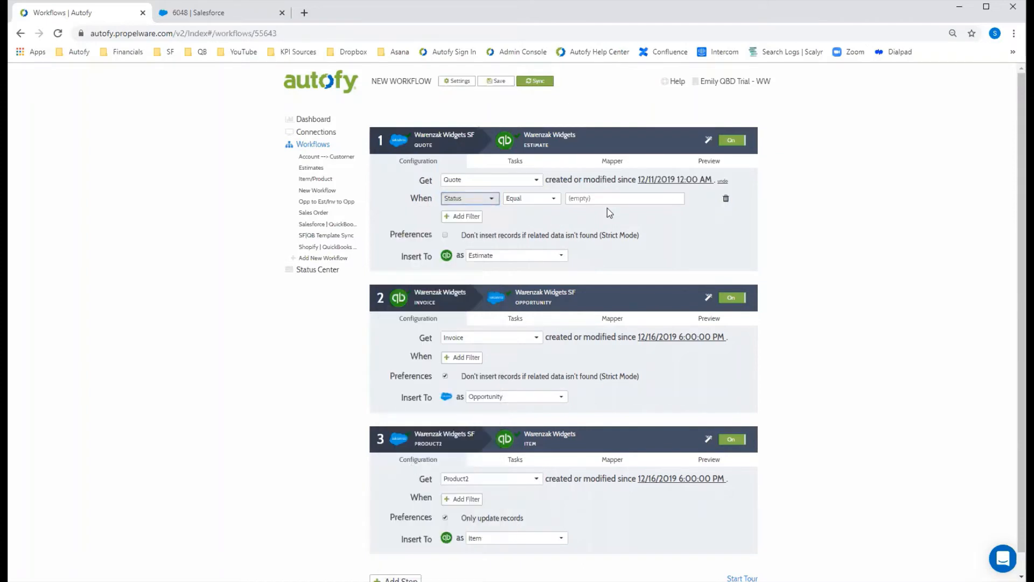
left_click(581, 199)
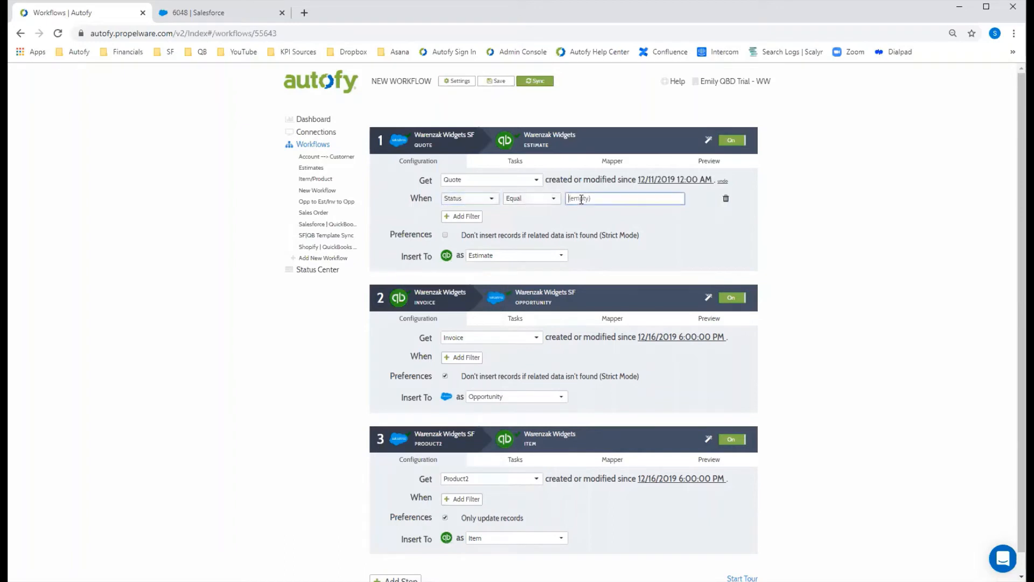
type("Accepted")
left_click(703, 252)
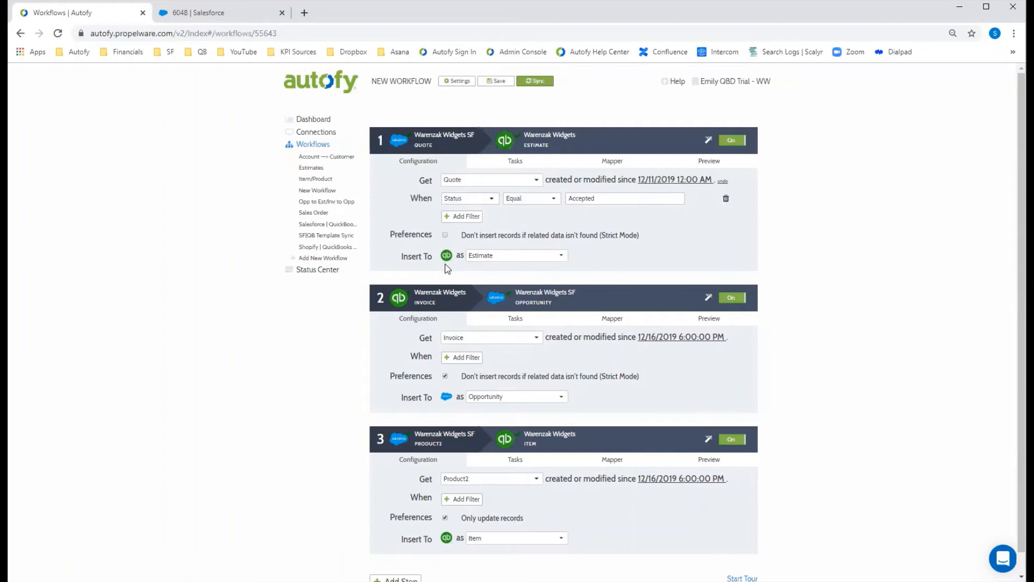
left_click(498, 81)
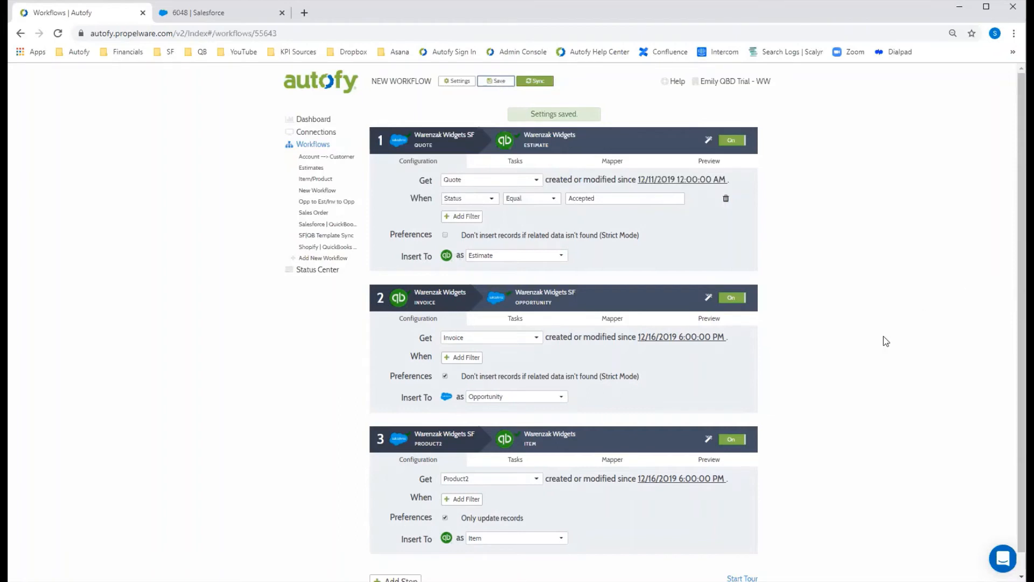
Review the Quote to Estimate step's sync tasks and its field mapping
scroll(885, 341, "down", 1)
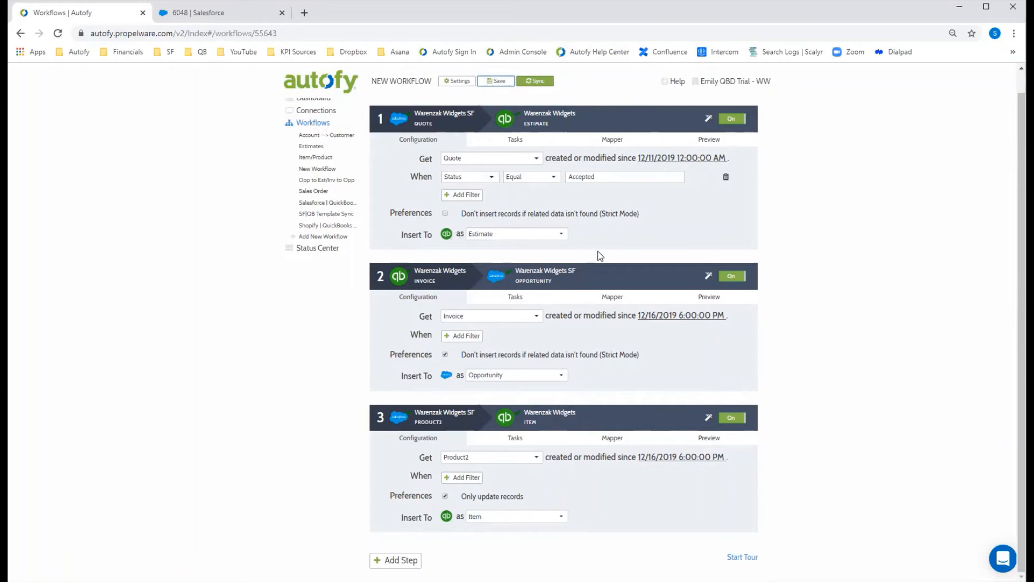
scroll(598, 251, "up", 1)
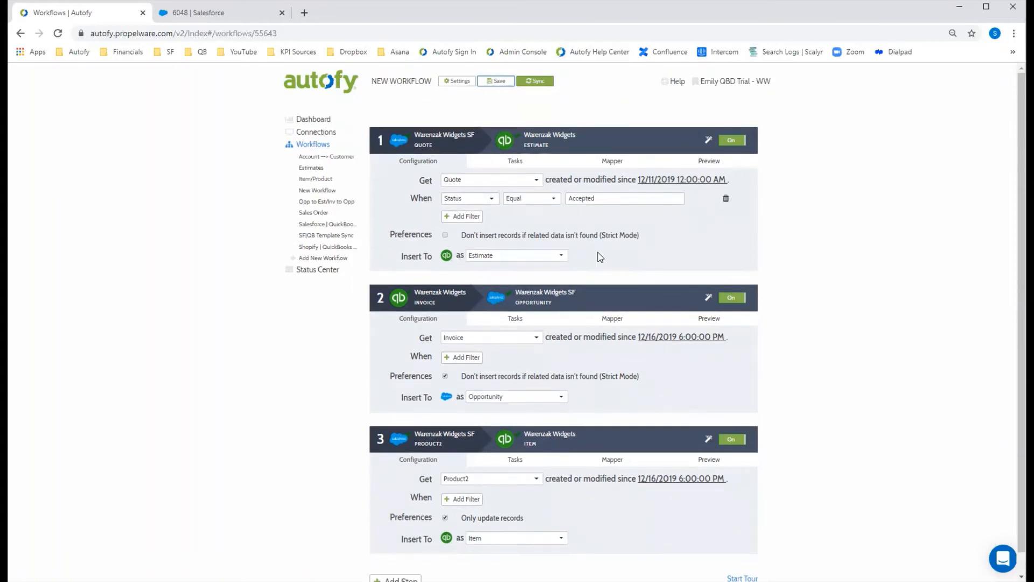
left_click(523, 163)
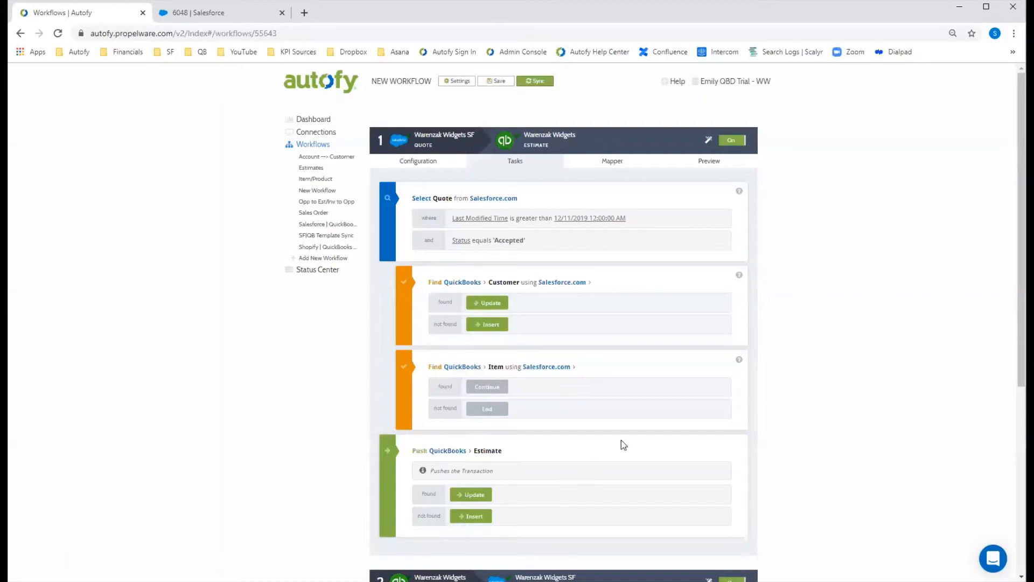
left_click(613, 166)
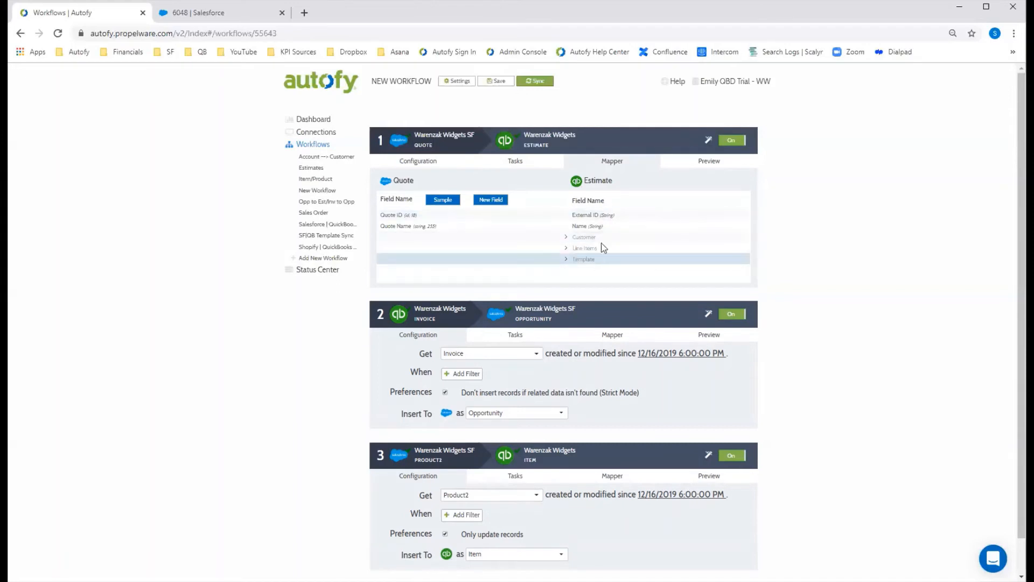
Expand the Customer, Billing Address, Line Items, Item and Template mappings of the Quote to Estimate step to examine their fields
left_click(565, 238)
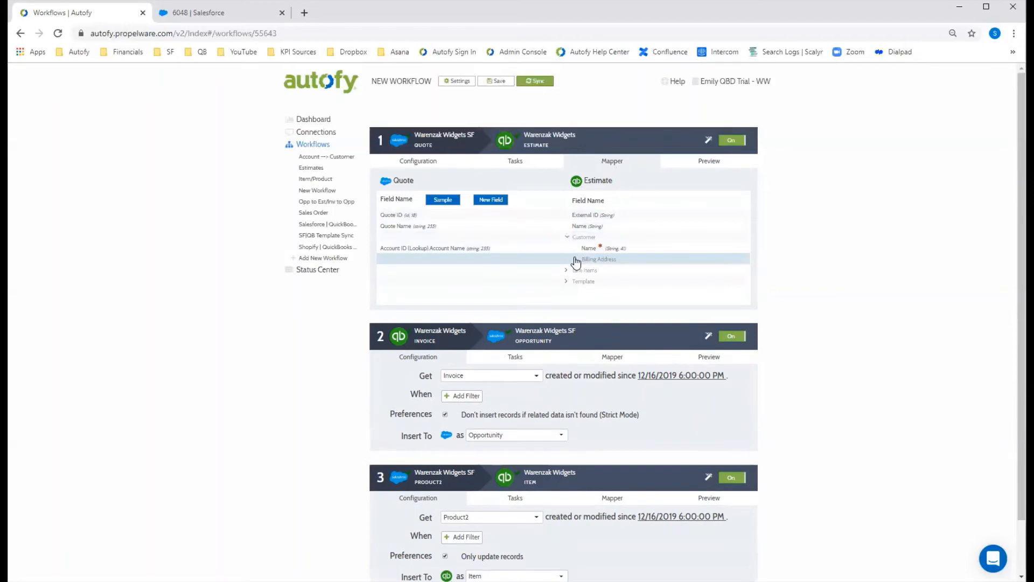
left_click(576, 260)
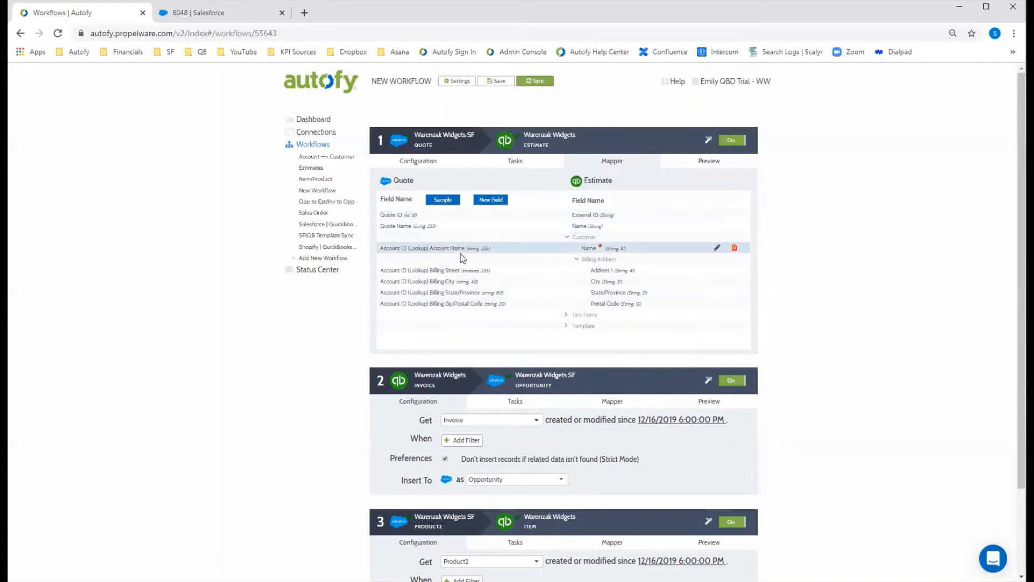
left_click(566, 315)
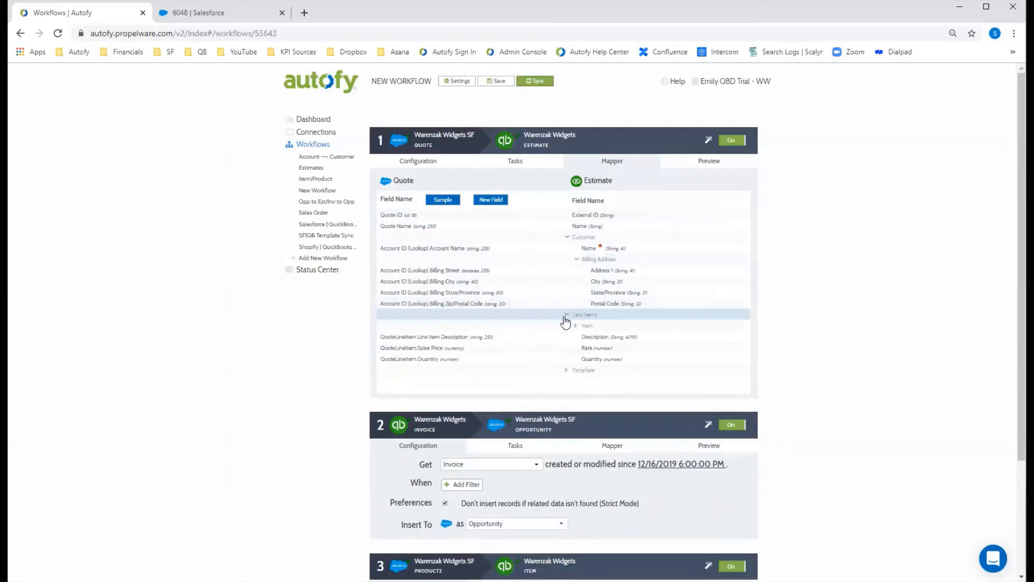
left_click(575, 327)
left_click(566, 381)
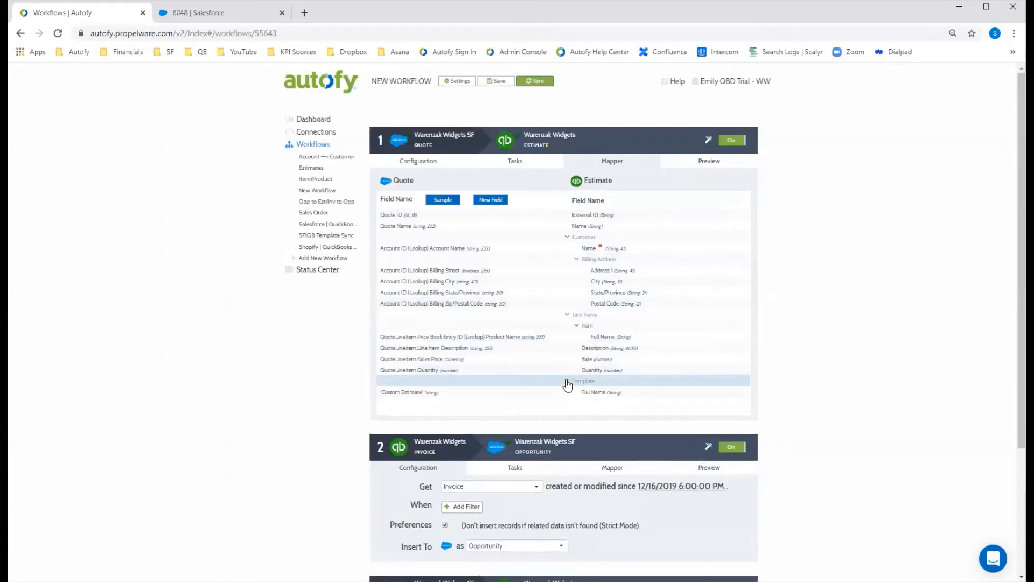
Load quote 6048 as the sample record in the Quote to Estimate mapping, using the record ID copied from its Salesforce URL
left_click(443, 202)
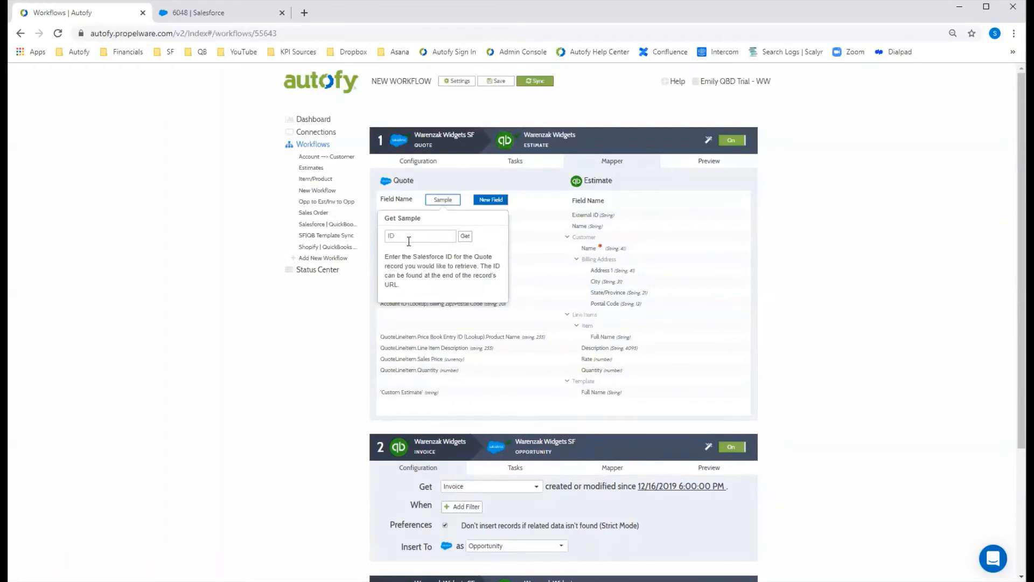
left_click(230, 15)
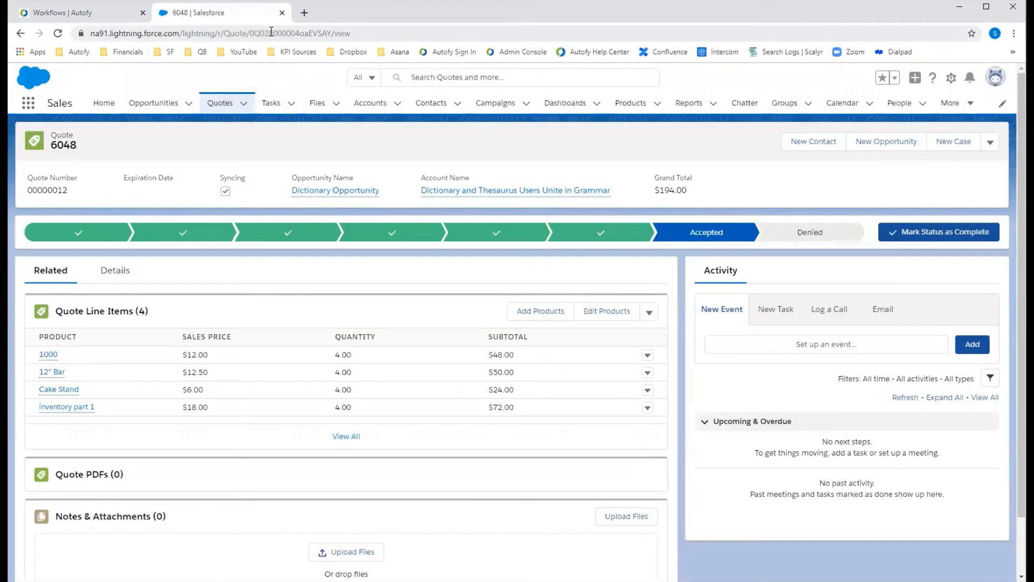
double_click(295, 34)
right_click(310, 35)
left_click(348, 98)
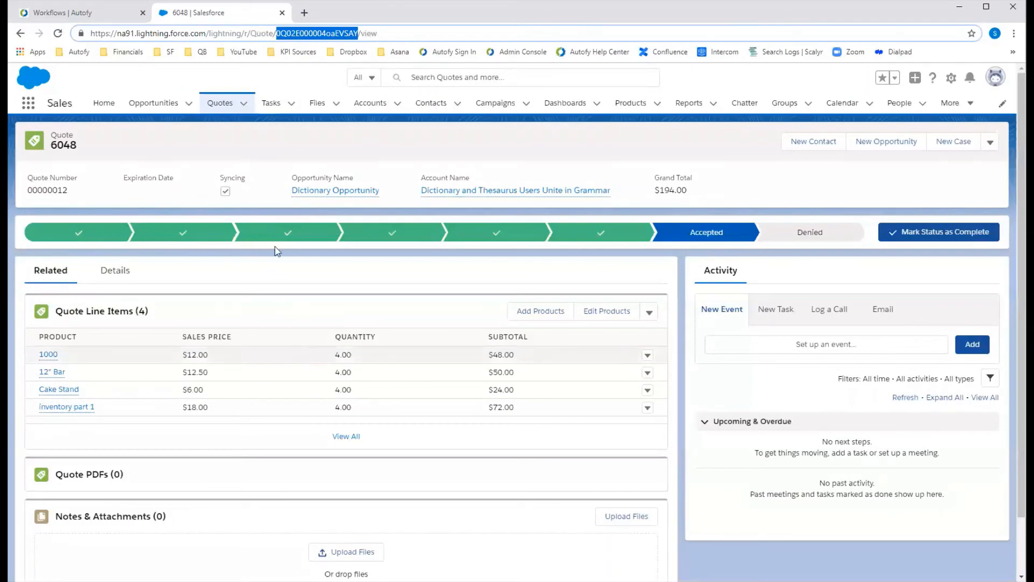
left_click(102, 12)
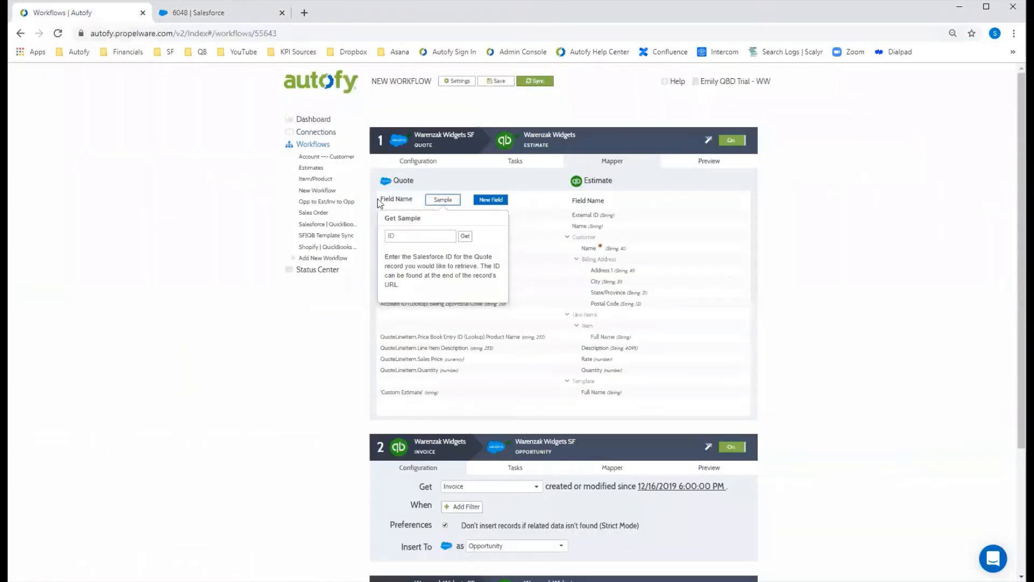
right_click(393, 234)
left_click(419, 323)
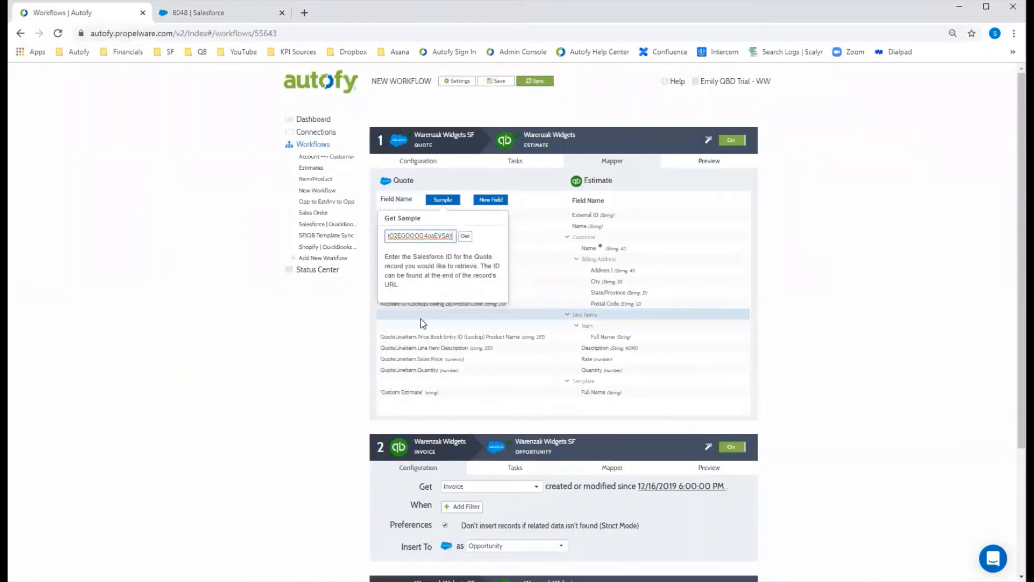
left_click(462, 237)
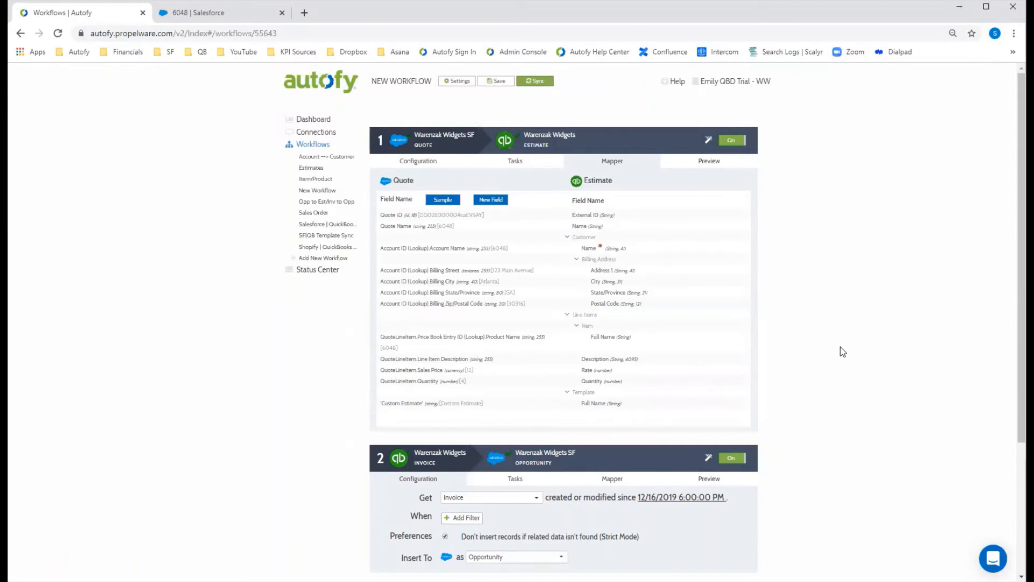
Preview the quotes matching the Quote to Estimate step, try selecting records 6048 and 6042, and return to the step's configuration
left_click(710, 162)
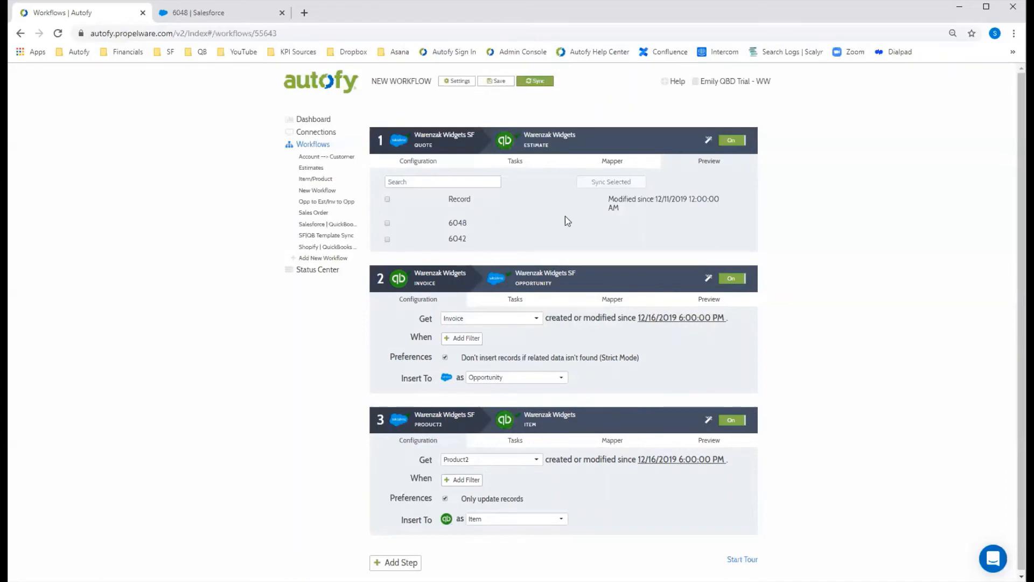
left_click(388, 239)
left_click(606, 186)
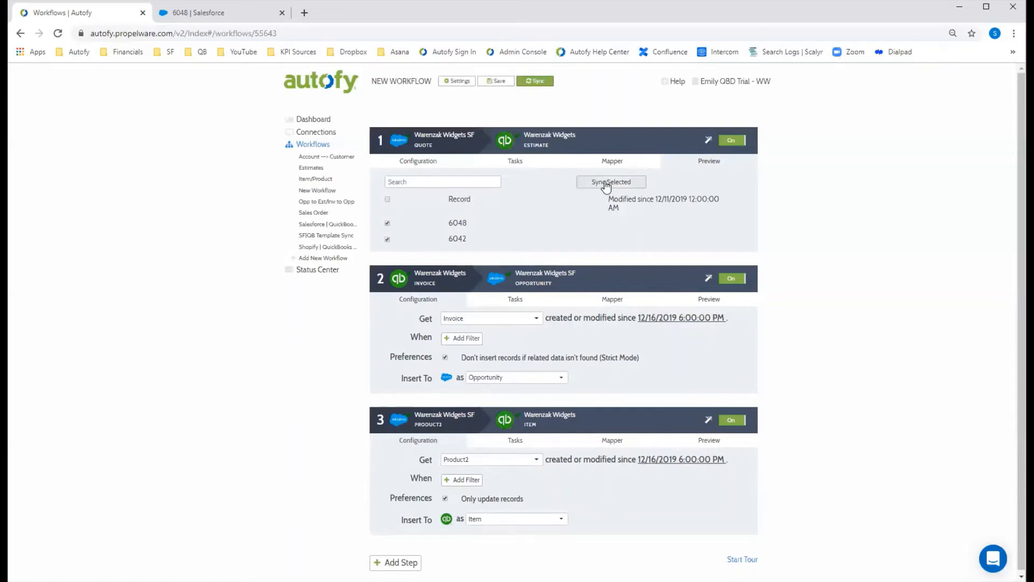
left_click(387, 239)
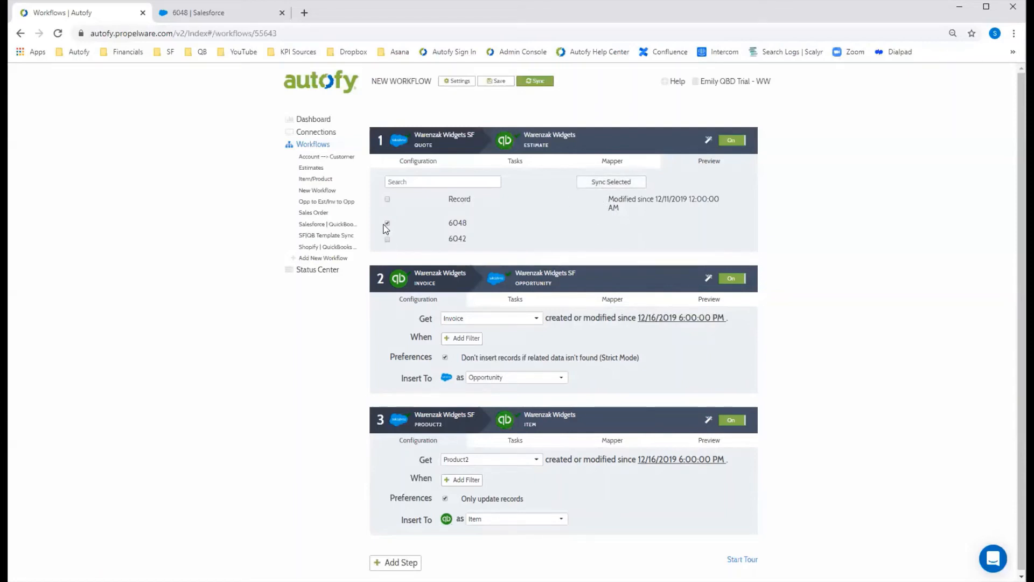
left_click(423, 162)
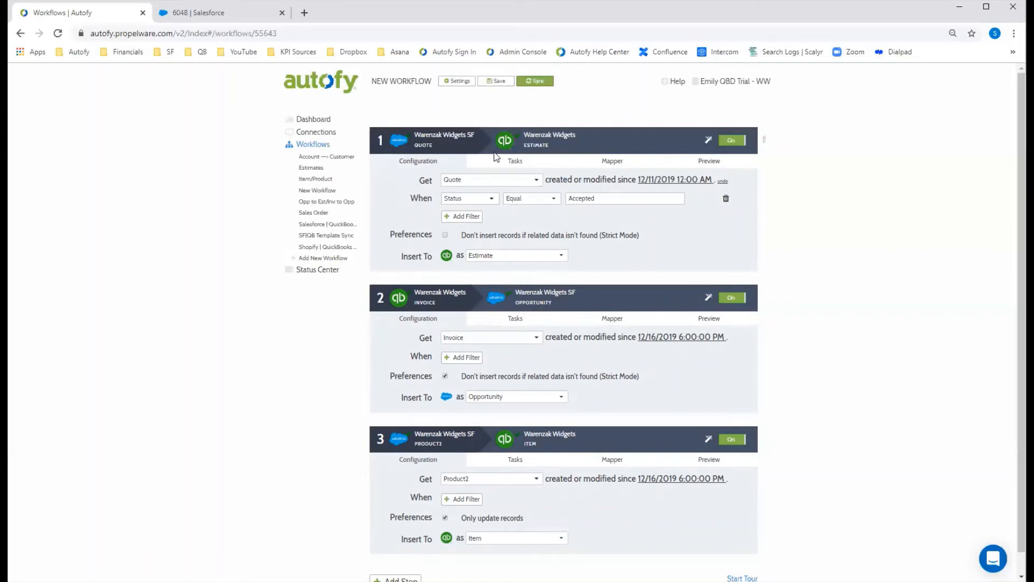
Turn the Quote to Estimate step off and back on, saving the workflow in between
left_click(729, 141)
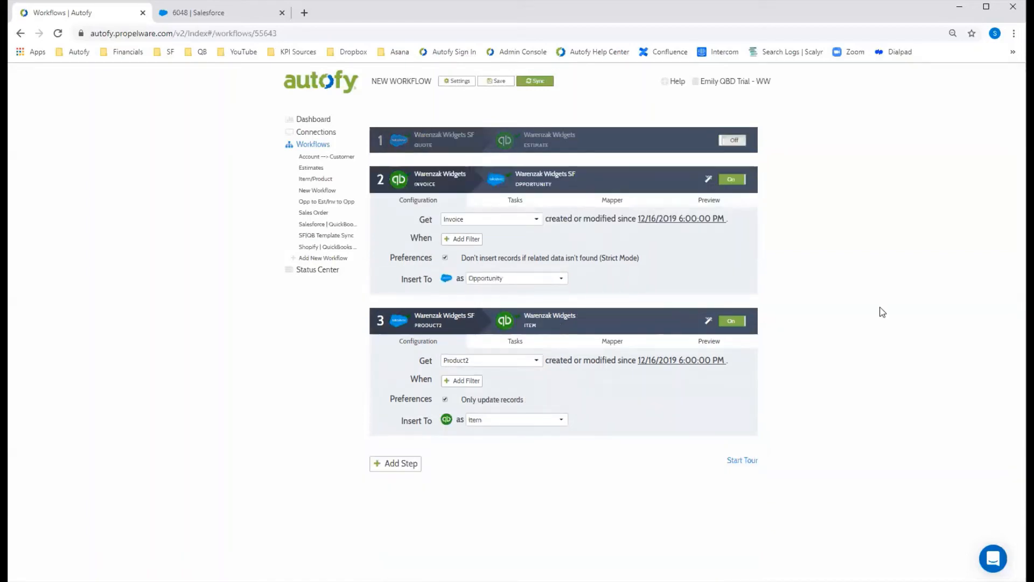
left_click(497, 82)
mouse_move(761, 183)
left_click(732, 141)
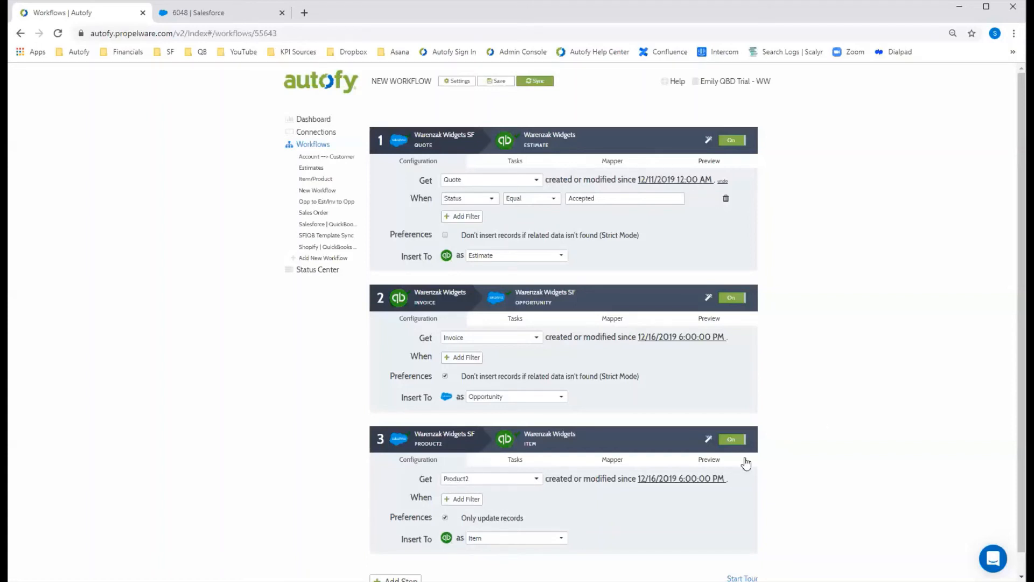
Review the Product2 to Item step's field mapping, then switch to QuickBooks and open the item list
left_click(607, 461)
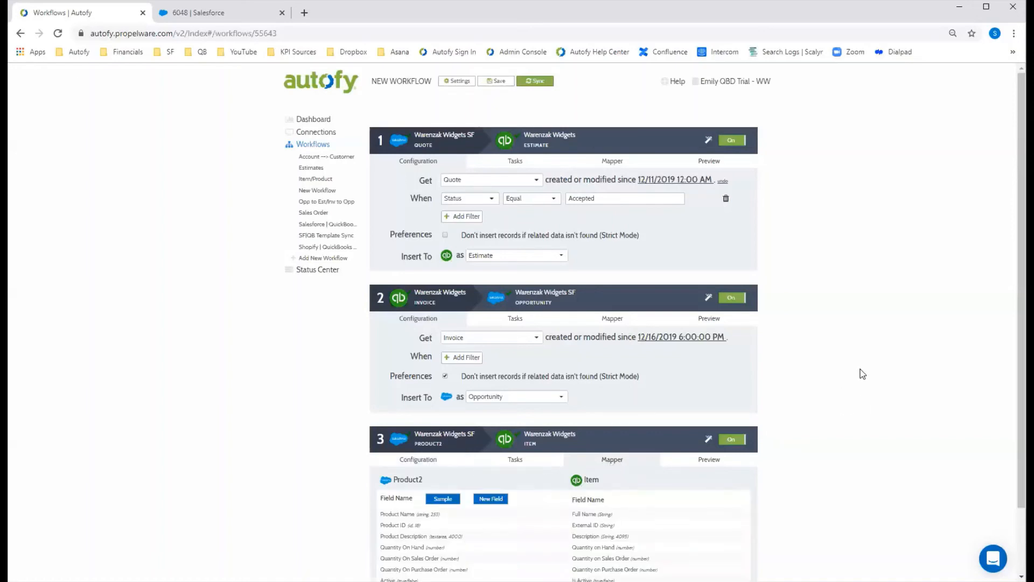
scroll(877, 361, "down", 2)
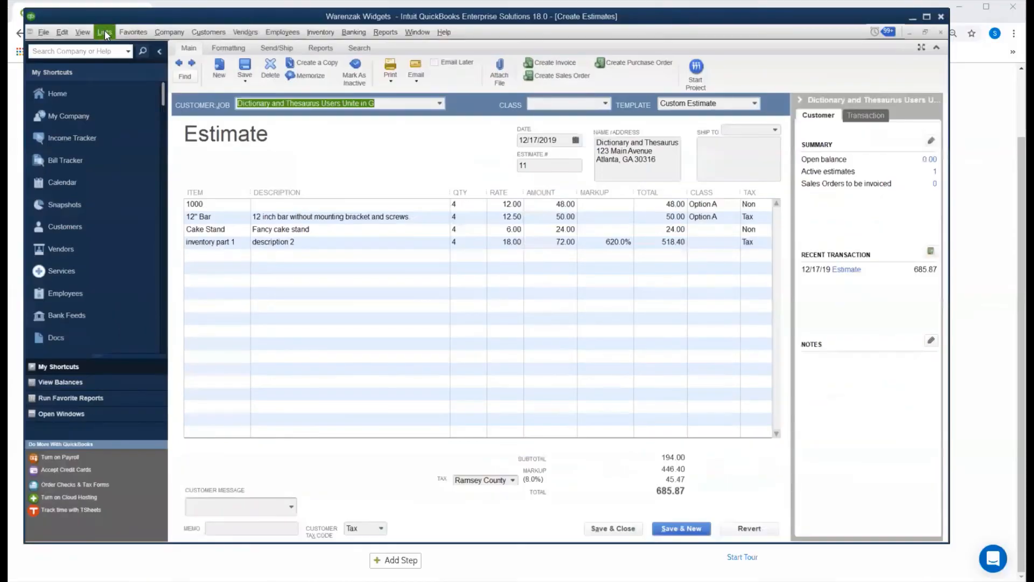
left_click(105, 31)
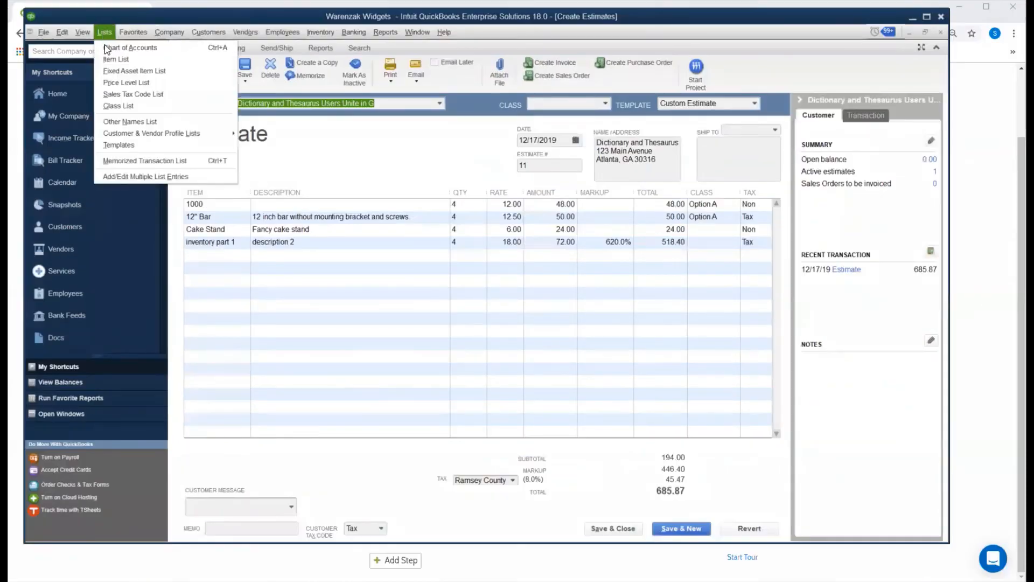
left_click(109, 61)
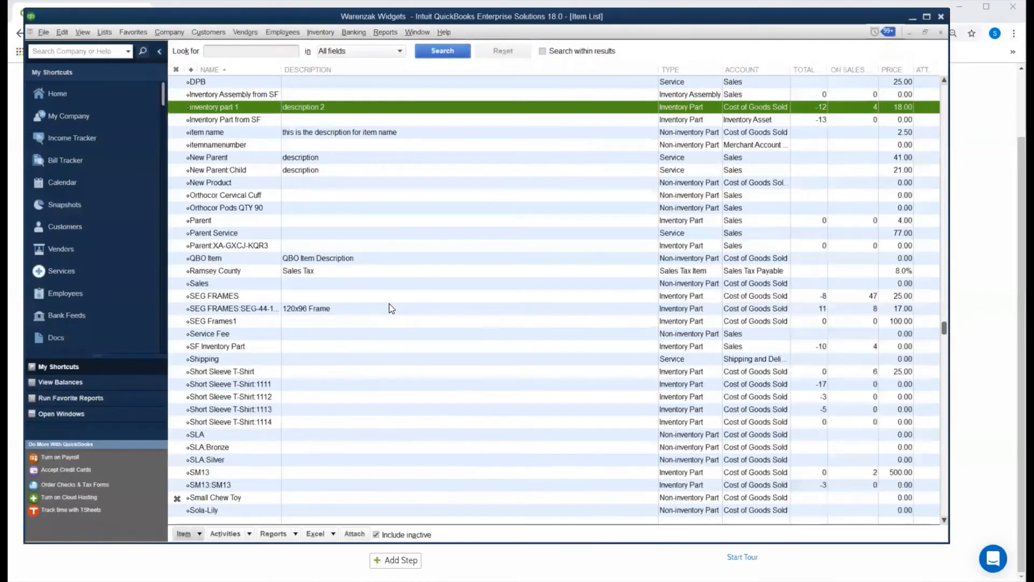
Open a new item form to examine the available item types and accounts, then cancel it
left_click(185, 534)
left_click(209, 344)
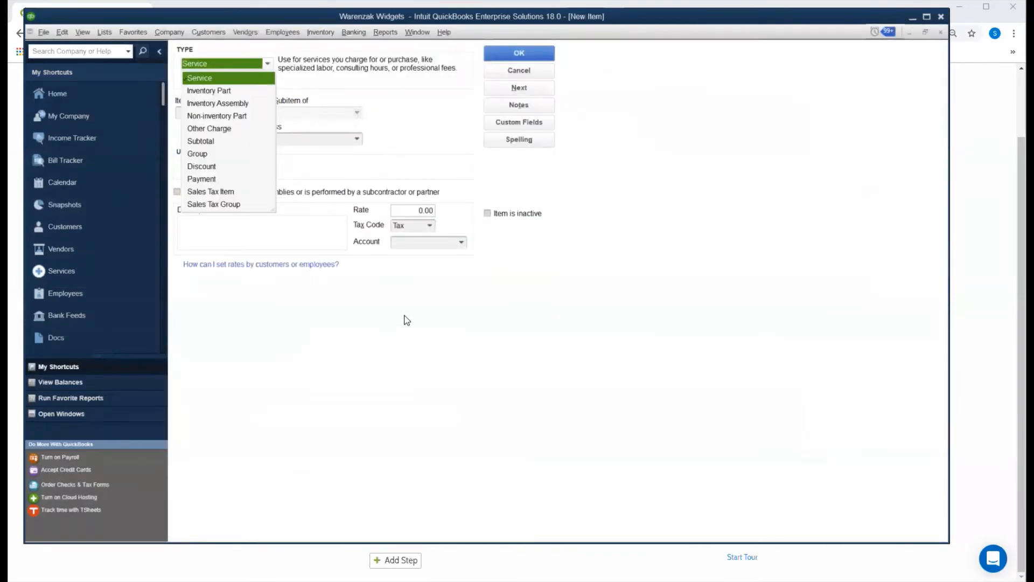
left_click(405, 315)
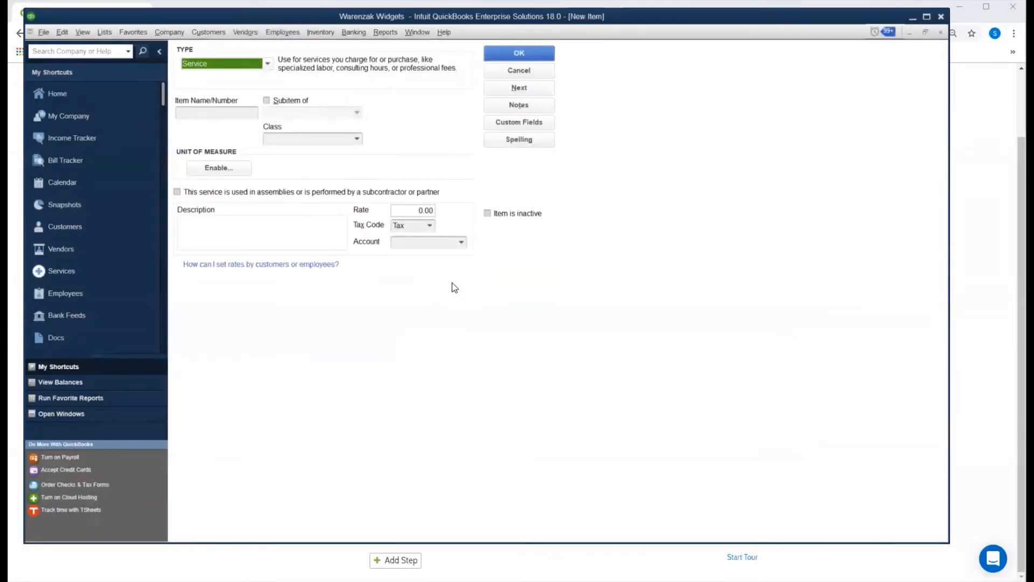
left_click(462, 243)
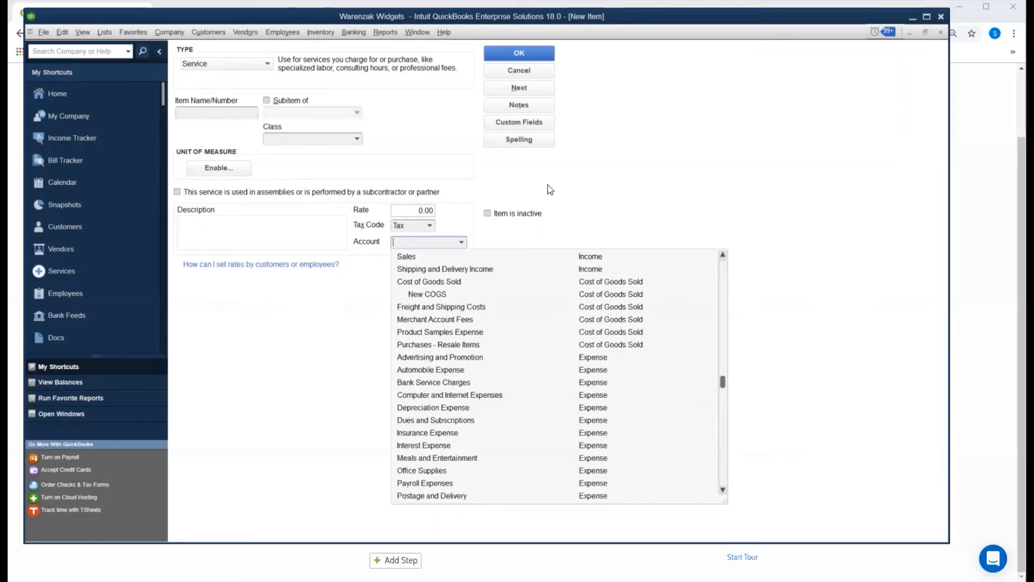
left_click(649, 121)
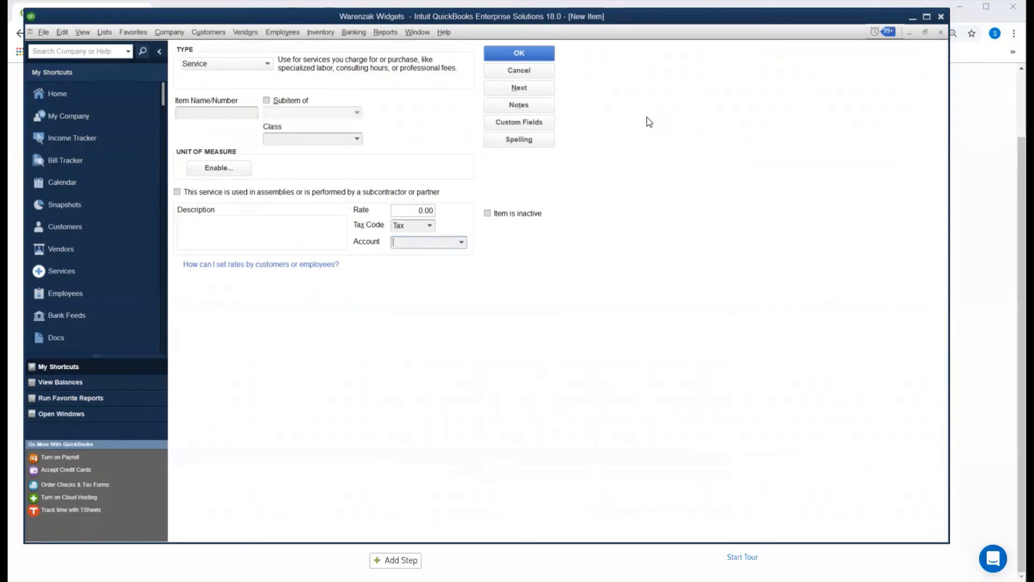
left_click(540, 74)
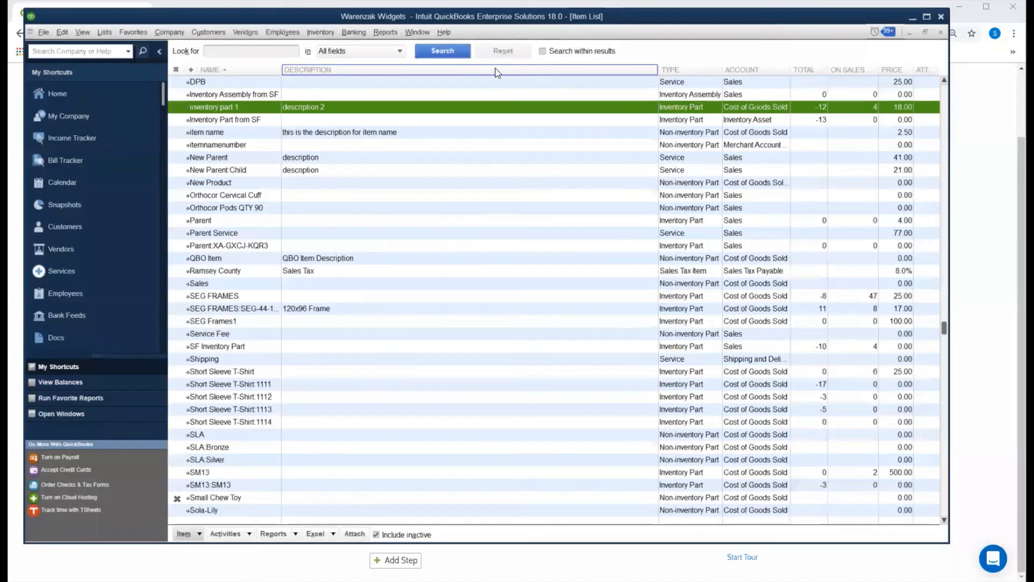
Switch to Salesforce and create a new product named Blue 12" Spruce Tree
left_click(195, 4)
left_click(205, 22)
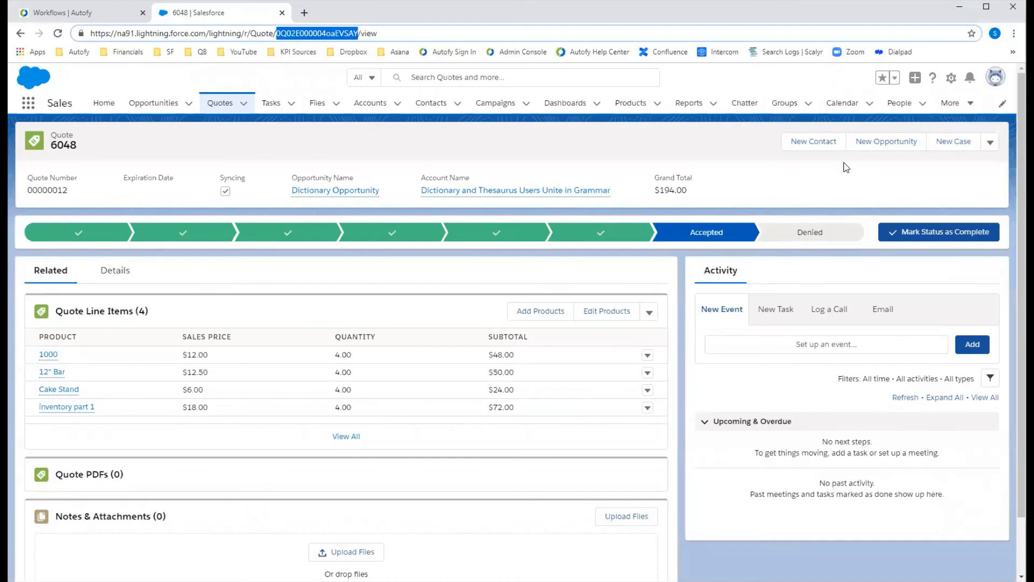
left_click(646, 105)
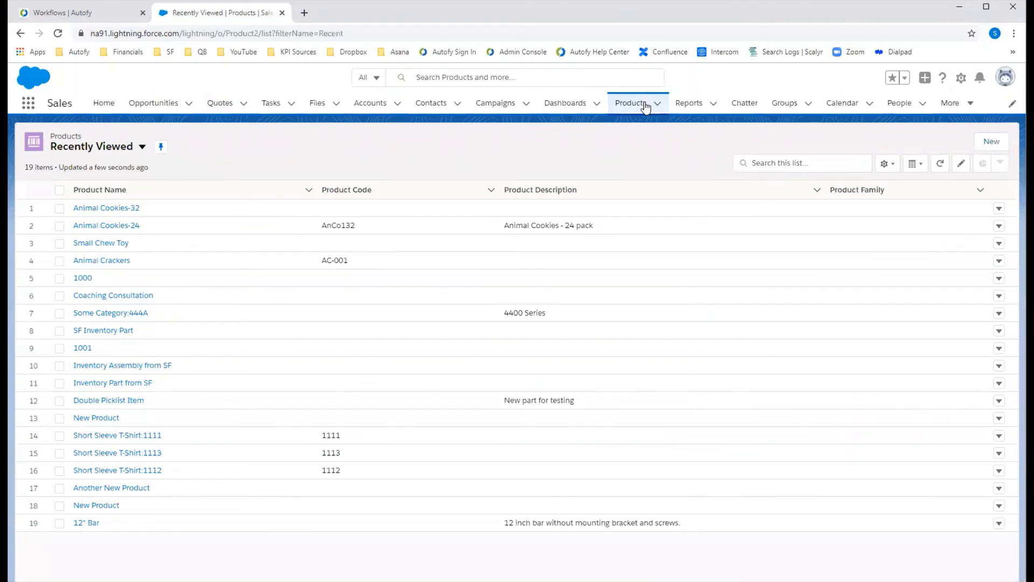
left_click(998, 144)
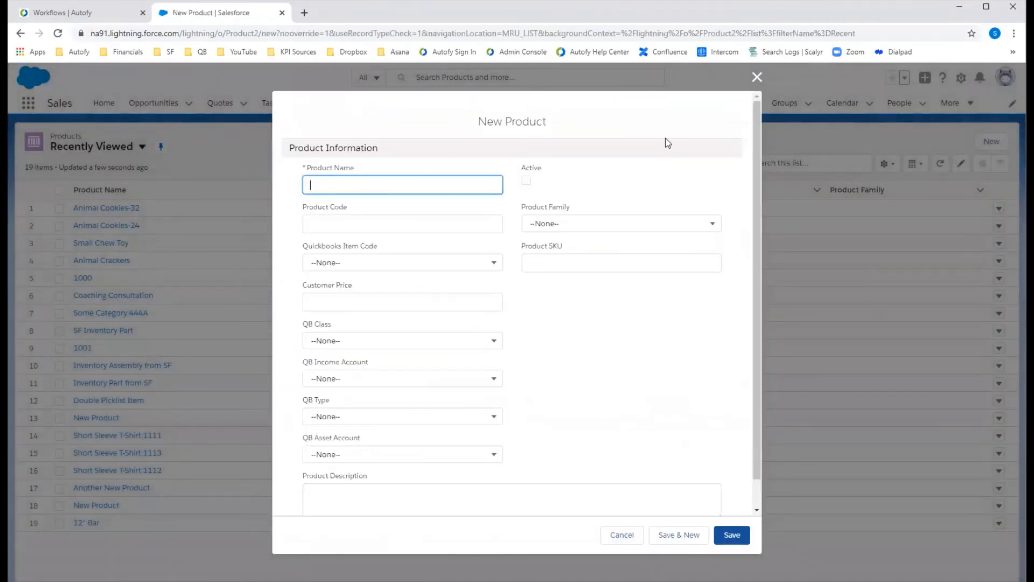
type("Blue 12\" Spruce Tree")
left_click(461, 212)
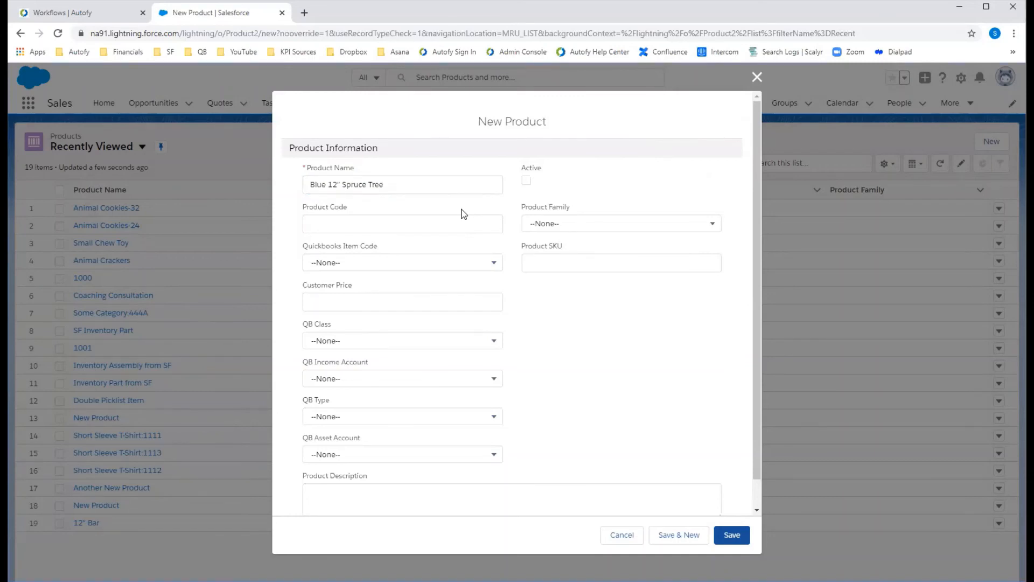
left_click(740, 535)
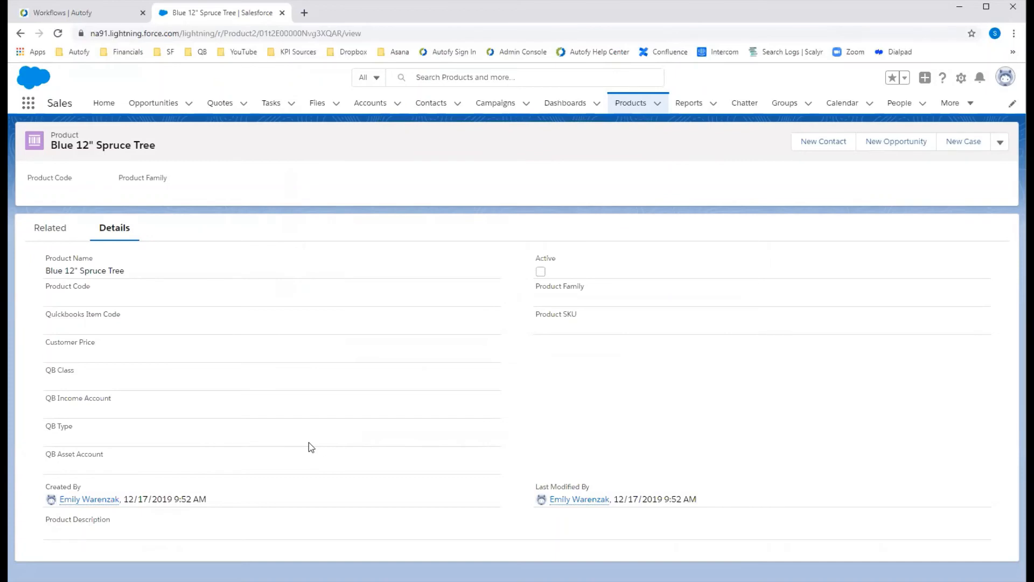
Copy the new product's Salesforce ID, run a single record test sync with it in Autofy's Product2 to Item step, and expand the item's result
double_click(313, 34)
key("ctrl+c")
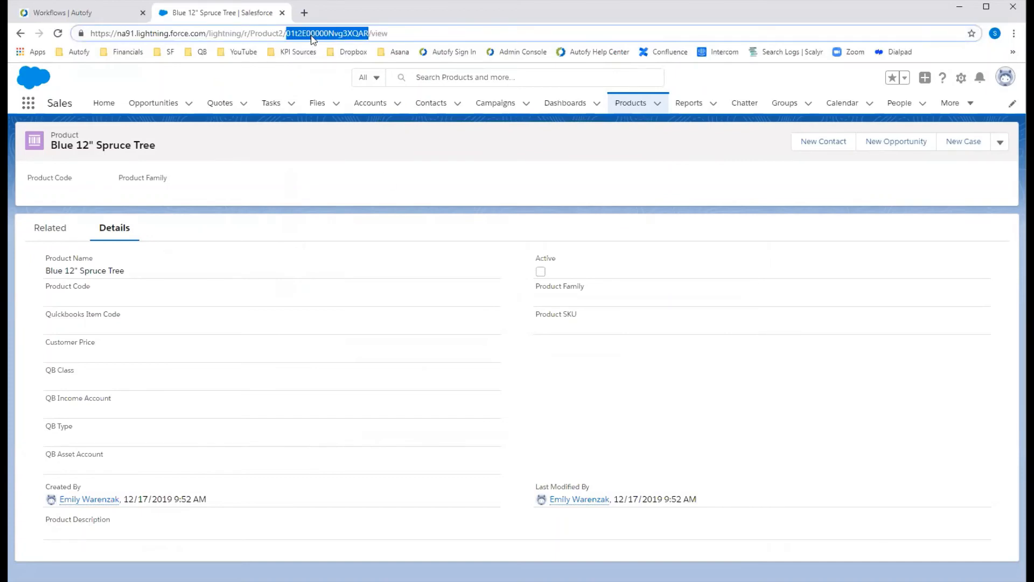
left_click(96, 8)
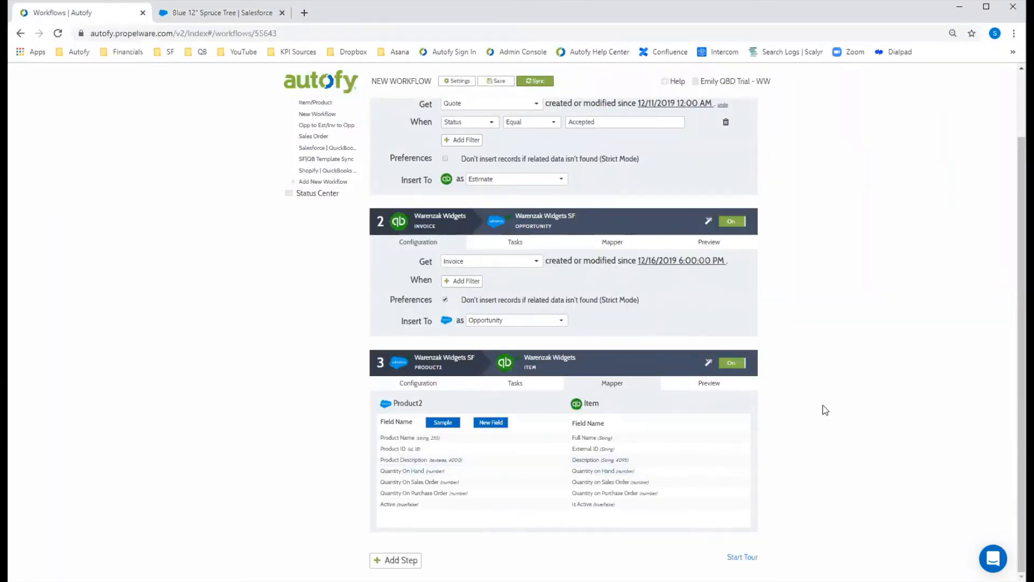
left_click(709, 362)
left_click(690, 398)
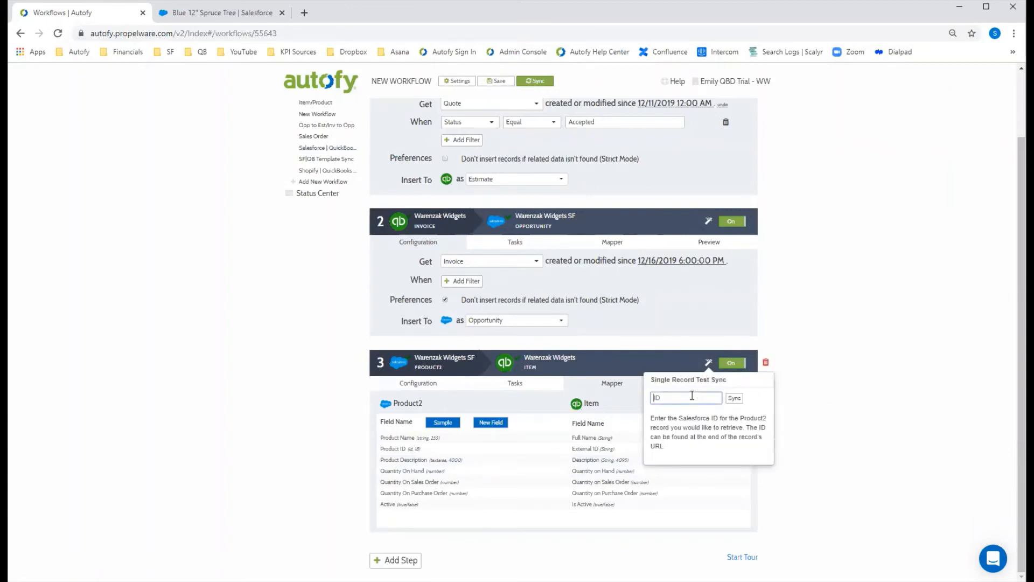
key("ctrl+v")
left_click(734, 397)
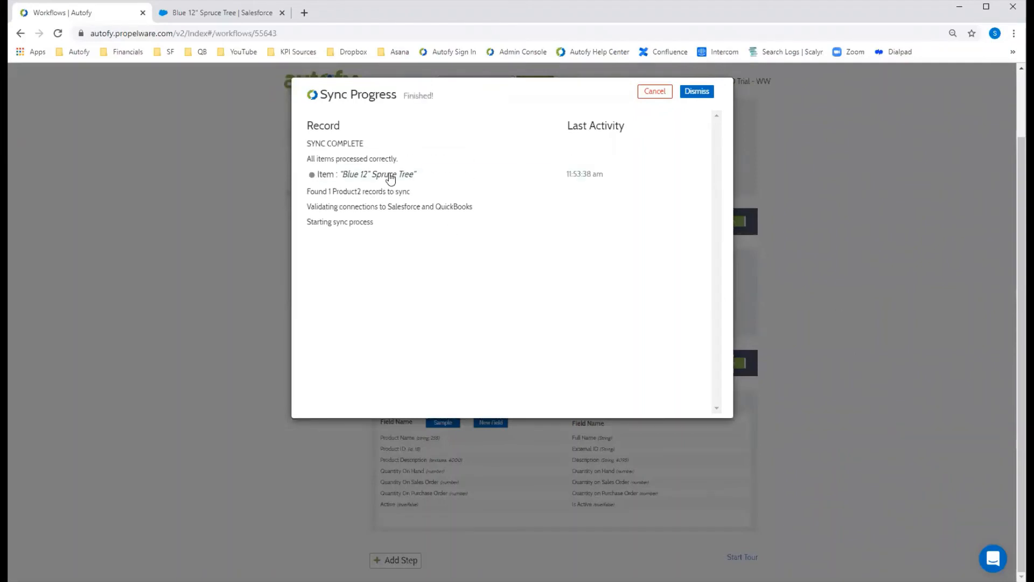
left_click(389, 175)
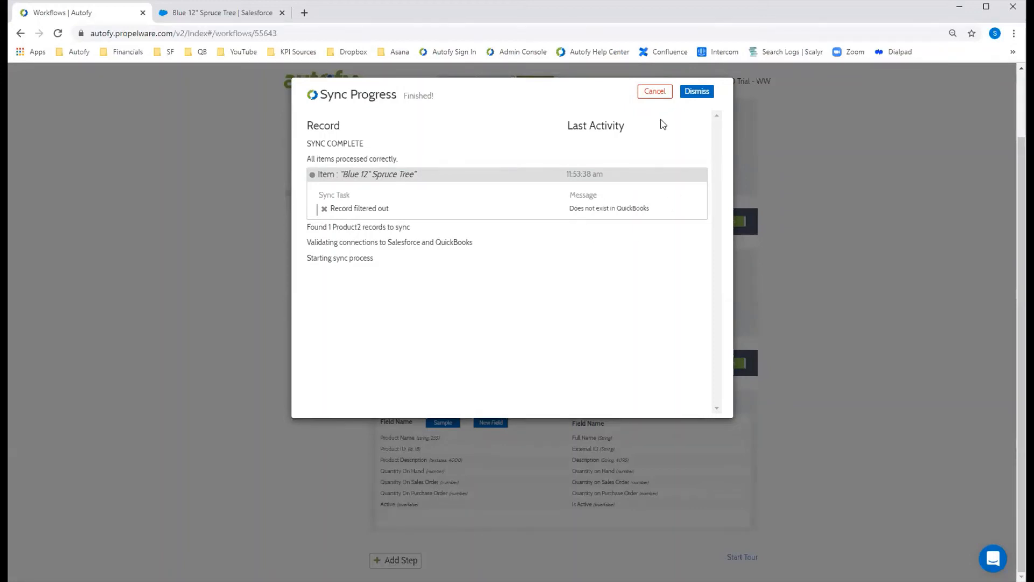
Close the sync results, turn off Only update records for the Product2 to Item step, and save the workflow
left_click(689, 92)
left_click(415, 379)
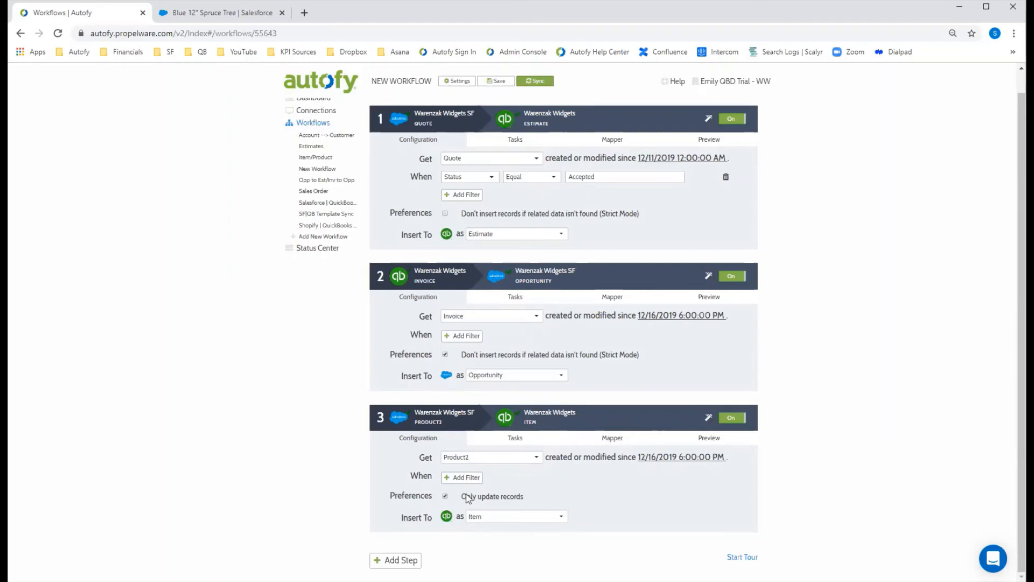
left_click(446, 496)
left_click(493, 81)
Rerun the single record test sync on the Product2 to Item step with the copied Salesforce product ID, then dismiss the results
left_click(710, 424)
key("ctrl+v")
left_click(733, 453)
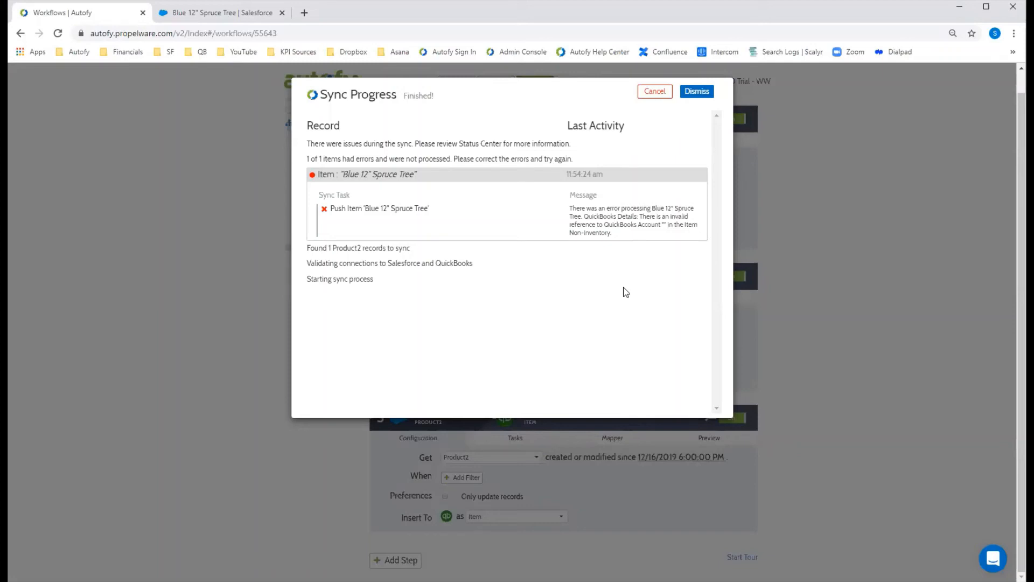
left_click(685, 91)
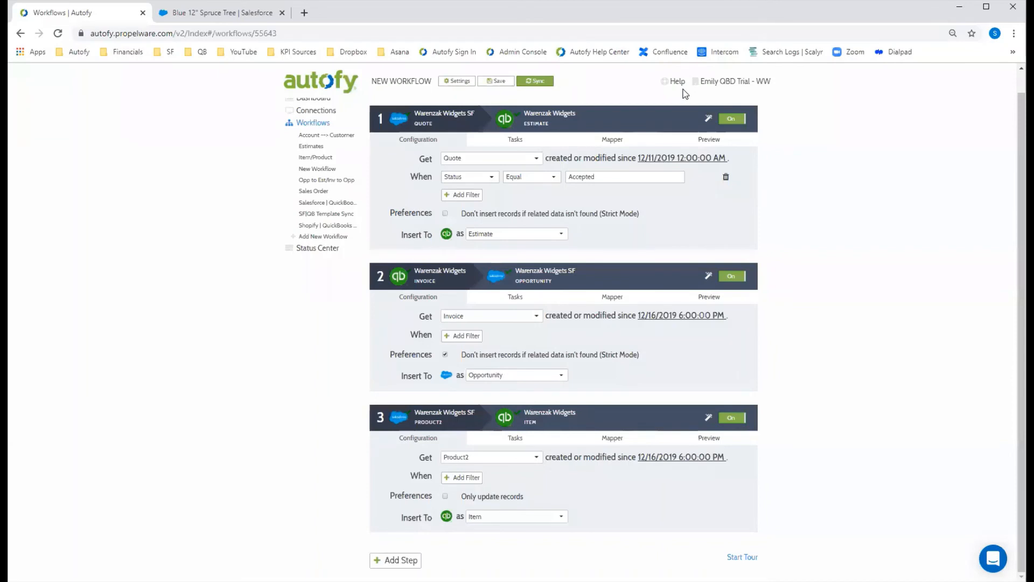
In Salesforce, set the Blue 12" Spruce Tree product's QB Income Account to Cost of Goods Sold, make it active, save, and select its record ID
left_click(195, 12)
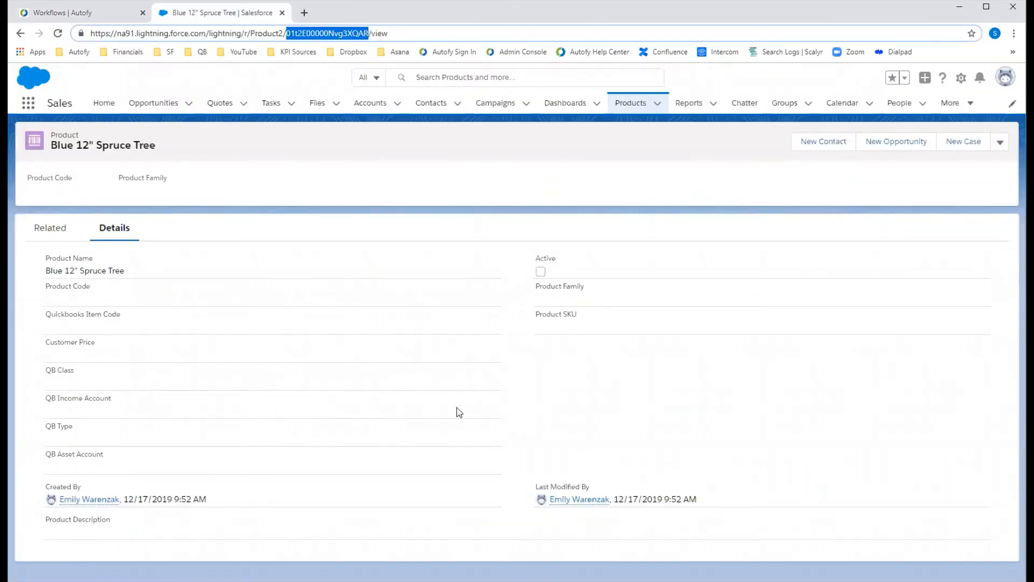
left_click(1000, 142)
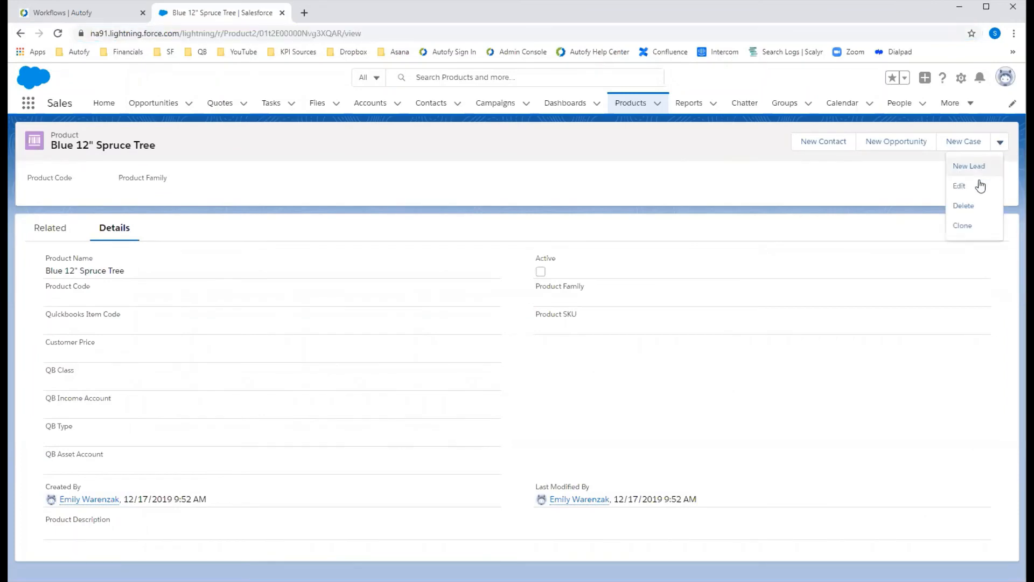
left_click(979, 189)
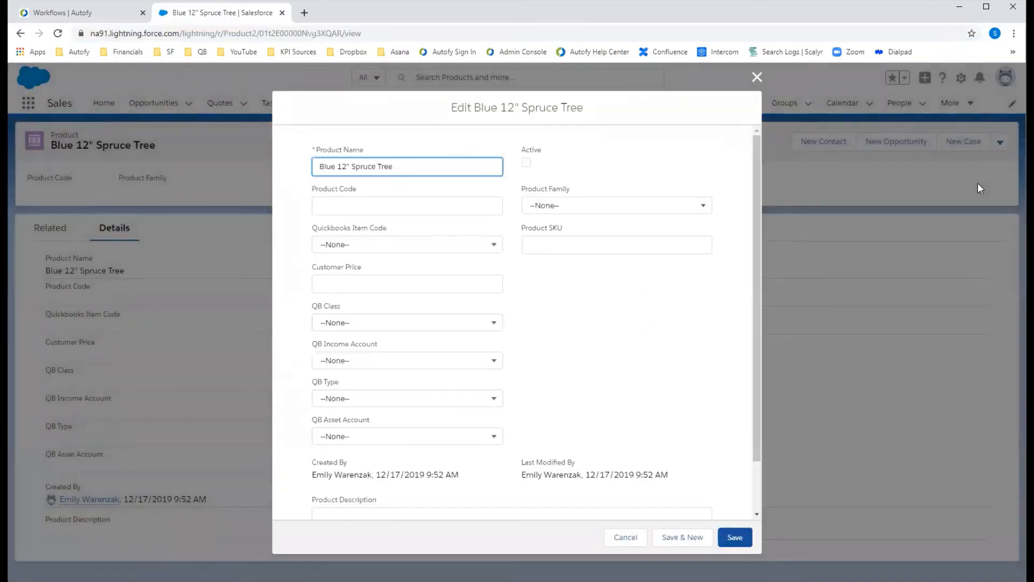
left_click(487, 361)
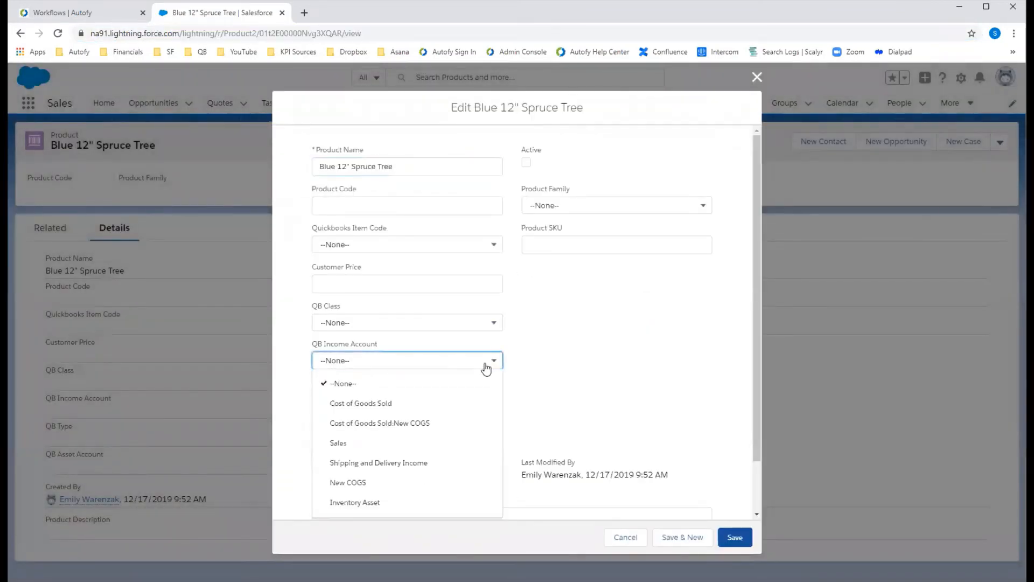
left_click(468, 404)
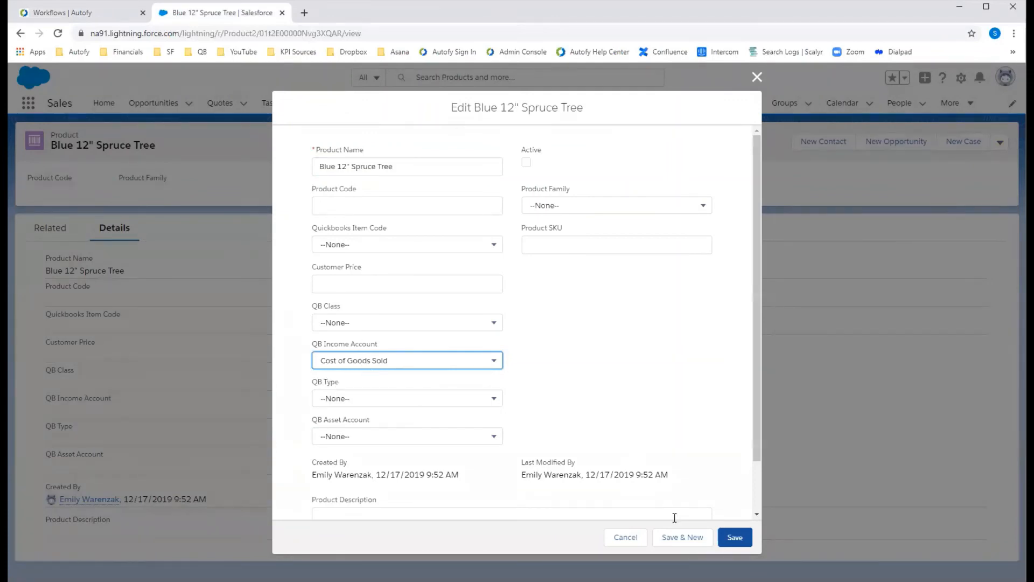
left_click(527, 163)
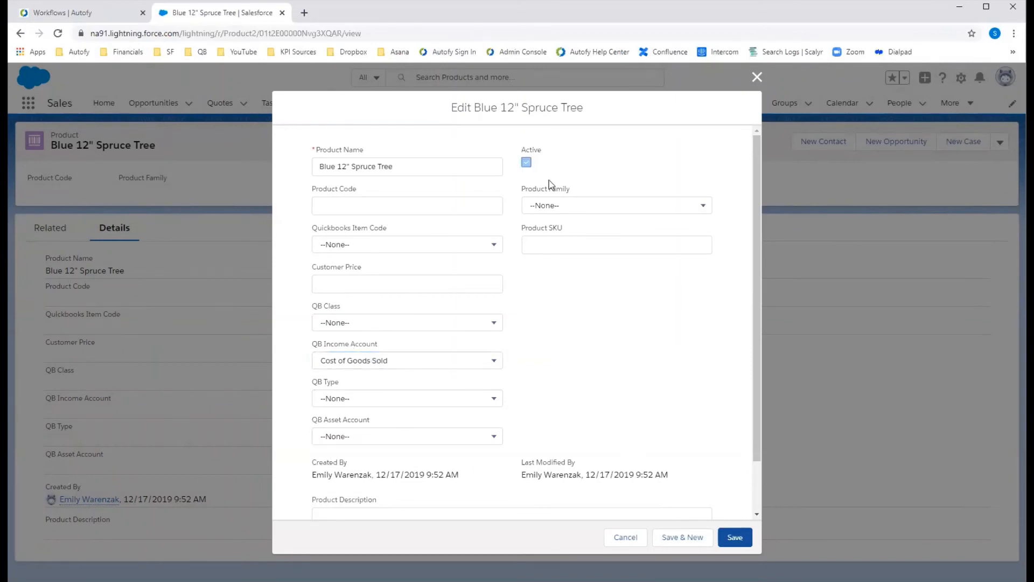
left_click(735, 538)
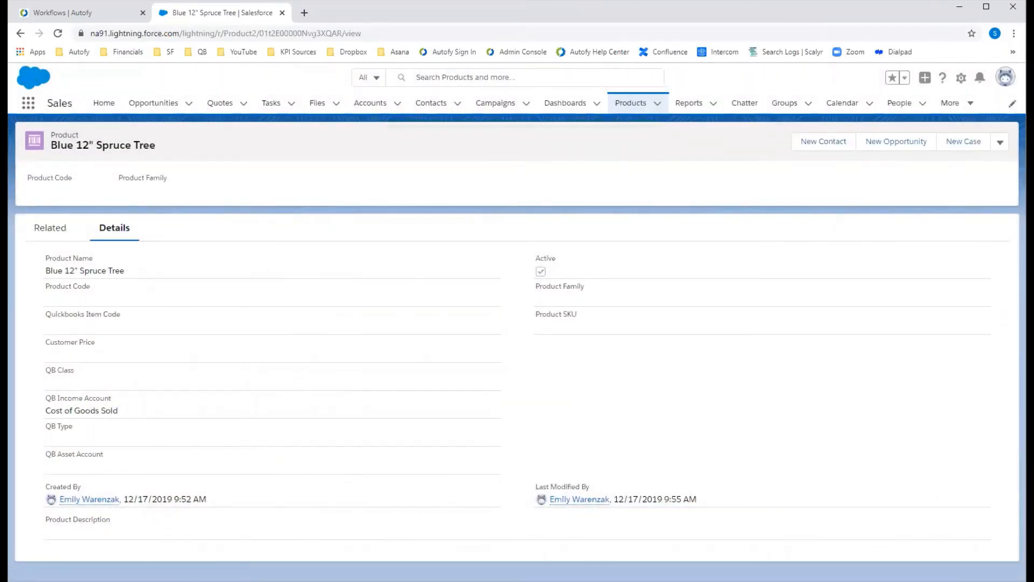
double_click(305, 33)
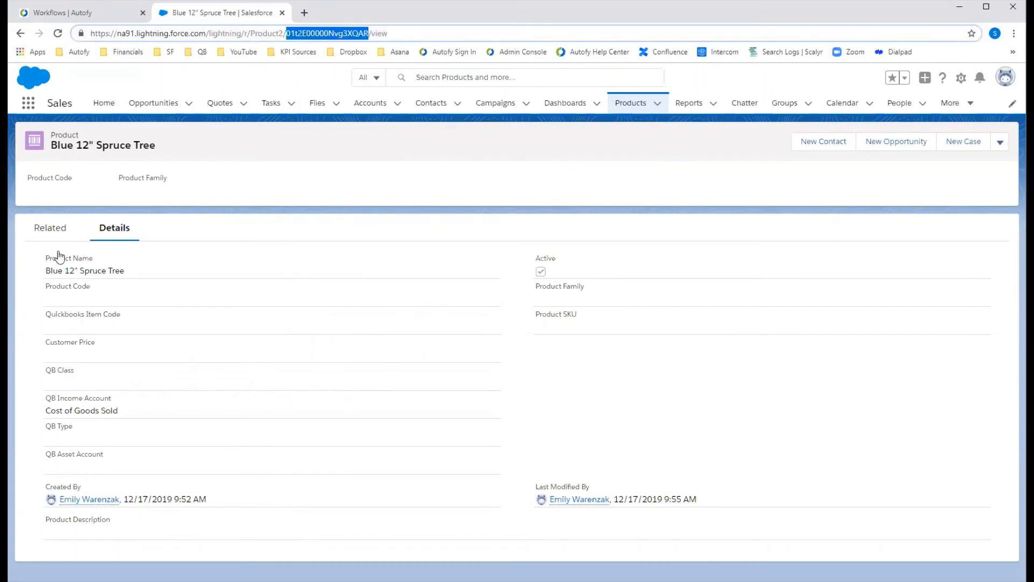
In Autofy's Product2 to Item step, map QB Income Account to the Income Account's Full Name, save the mapping, and expand its entry
left_click(81, 13)
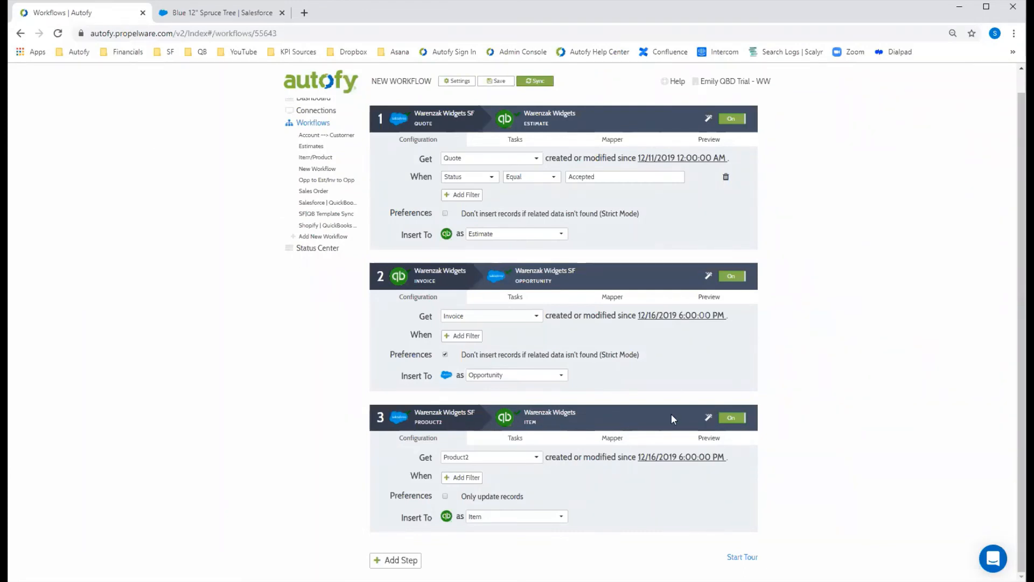
left_click(630, 438)
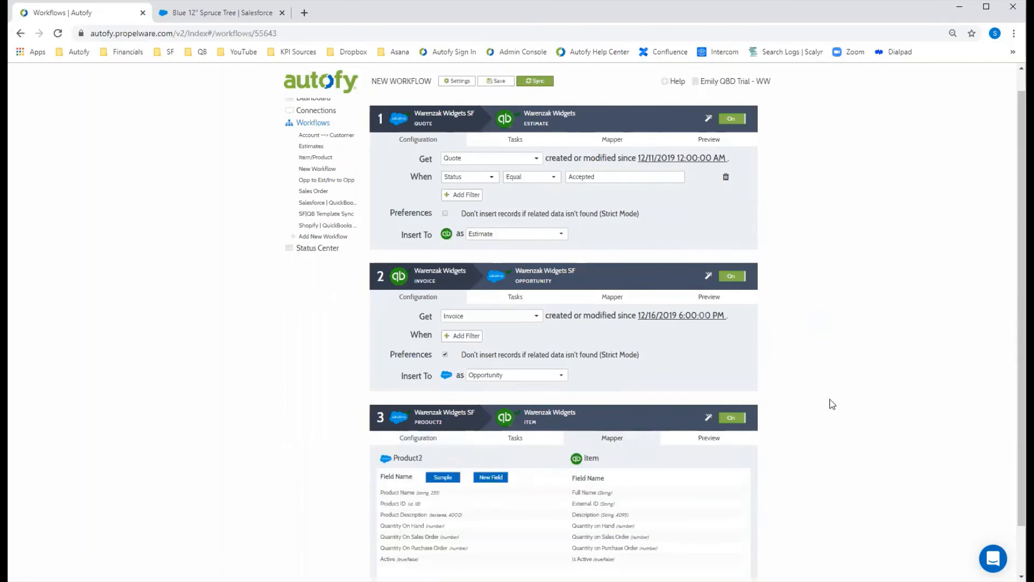
scroll(833, 404, "down", 1)
left_click(491, 423)
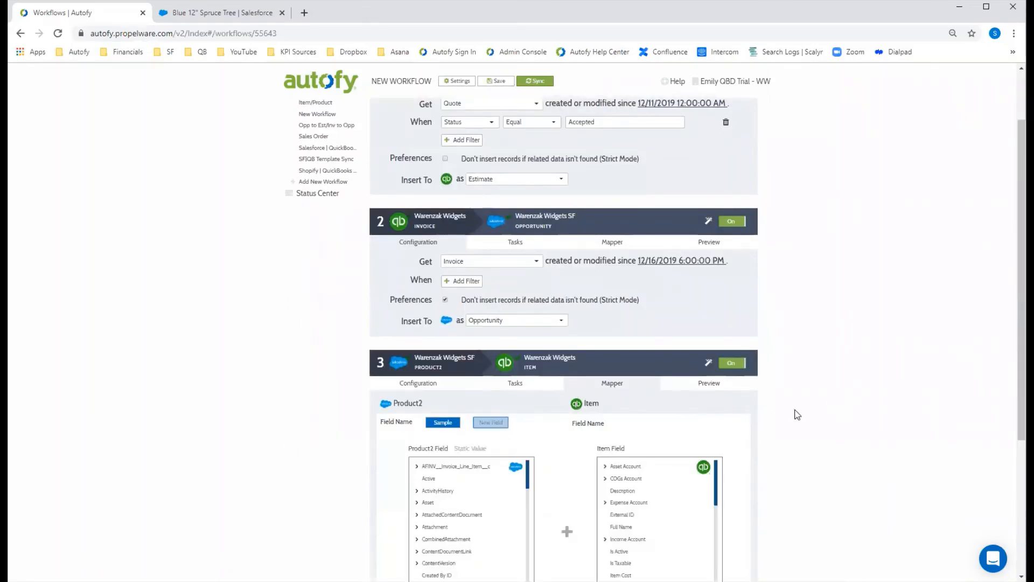
scroll(838, 393, "down", 2)
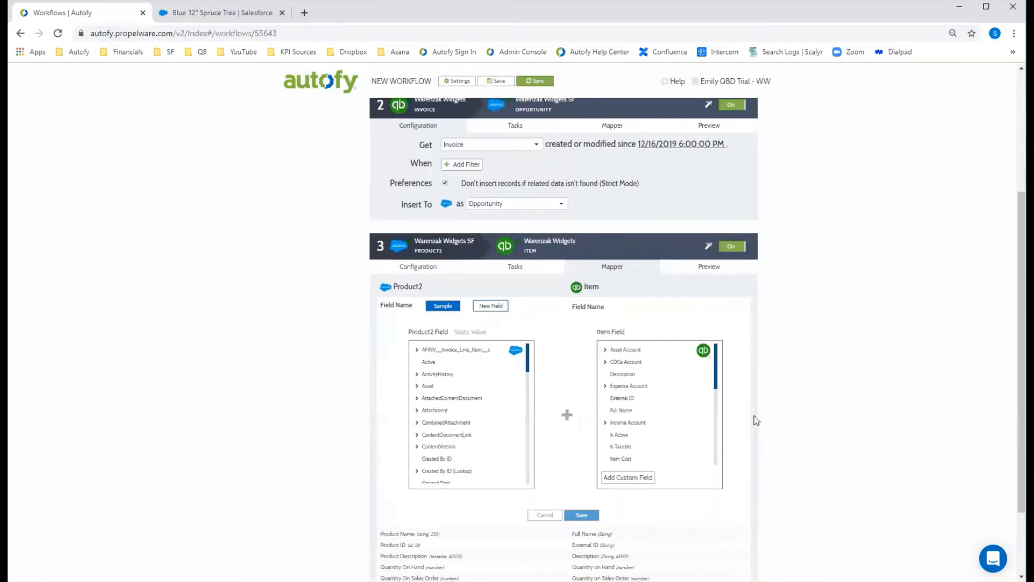
scroll(473, 420, "down", 10)
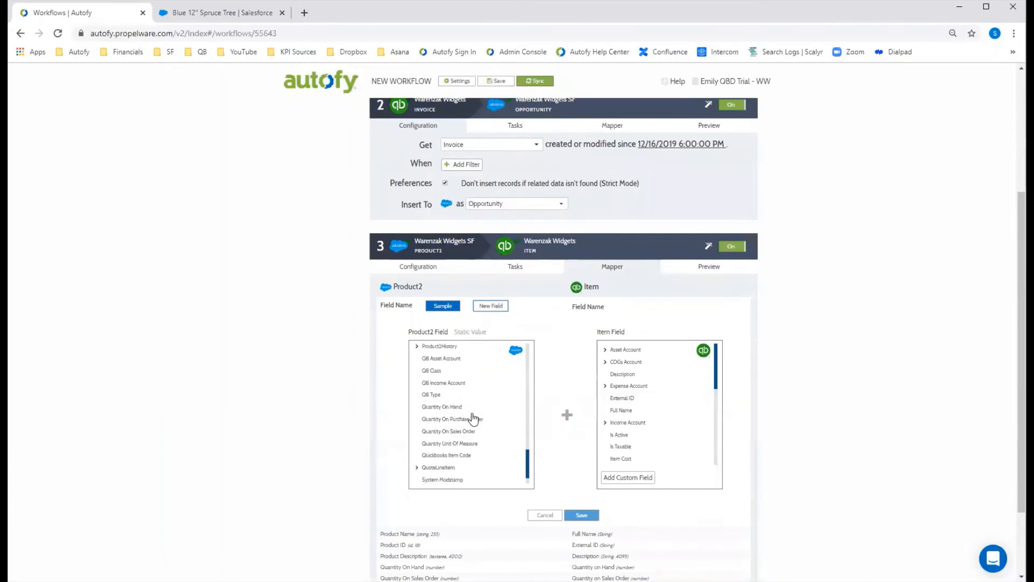
left_click(462, 384)
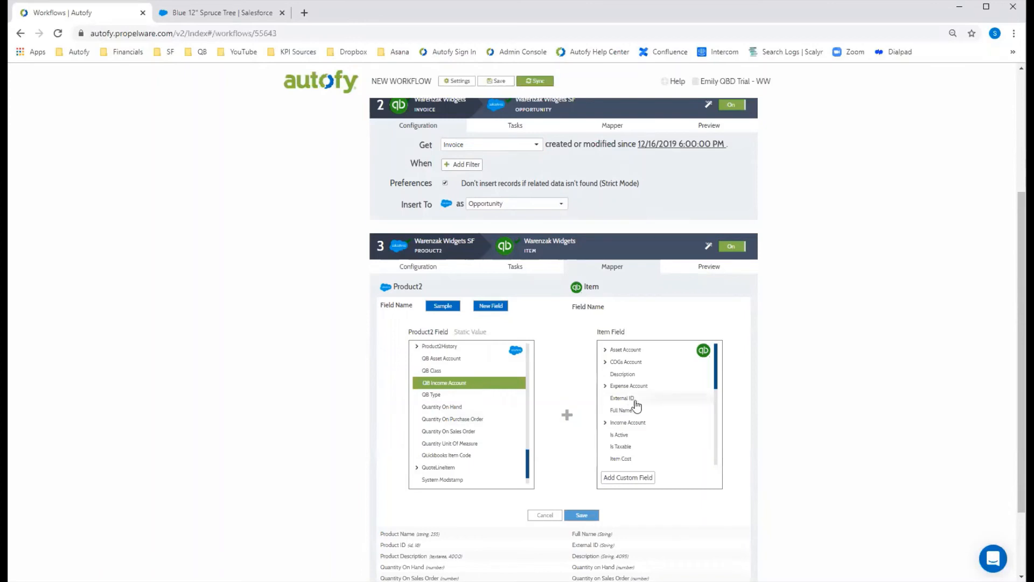
left_click(606, 424)
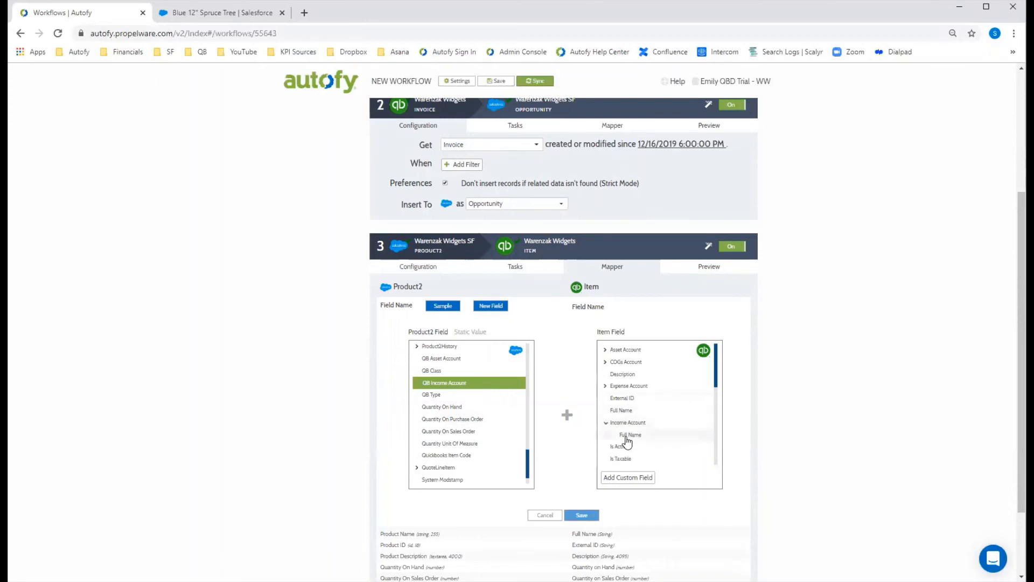
left_click(627, 435)
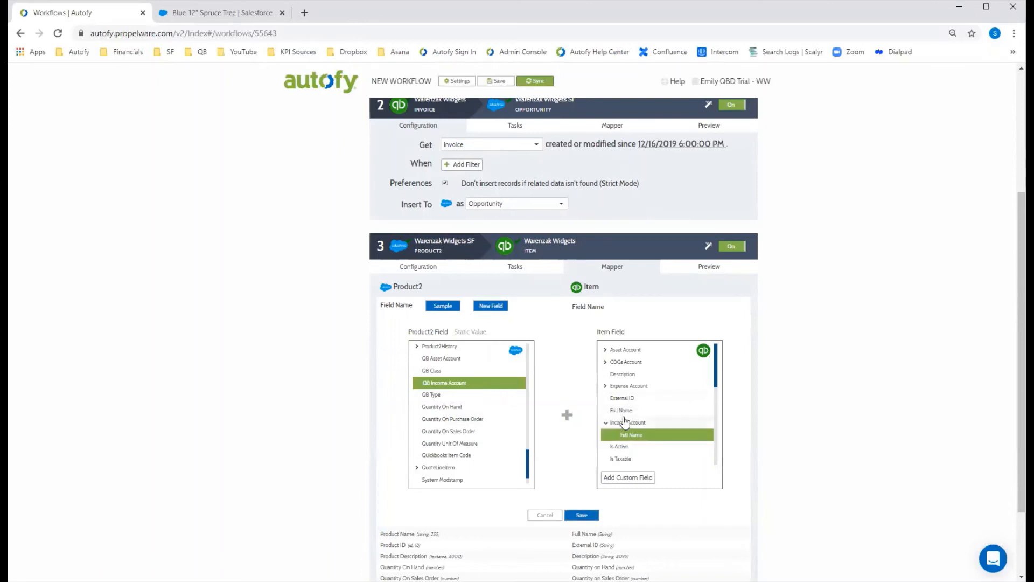
left_click(586, 511)
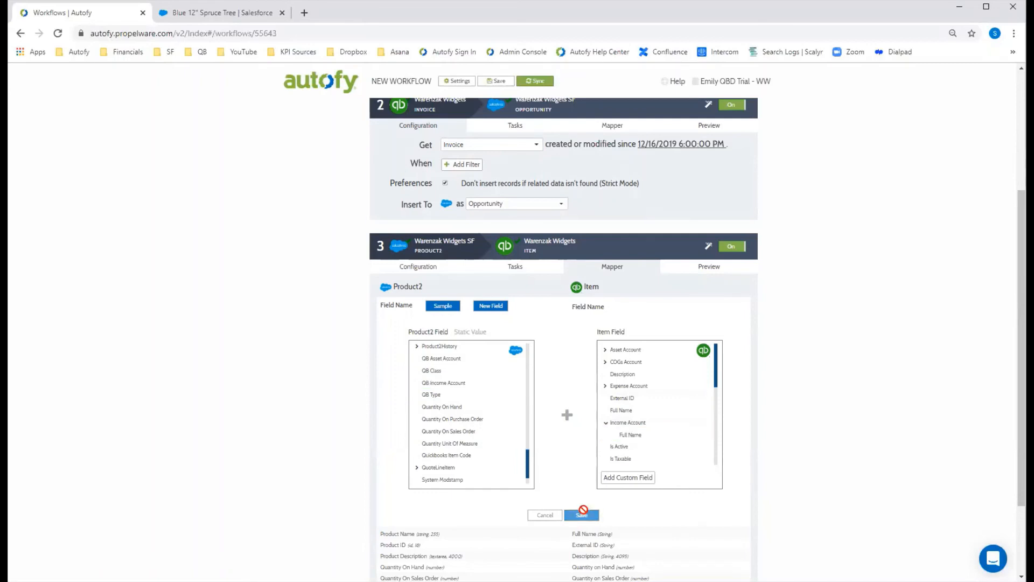
scroll(814, 350, "down", 2)
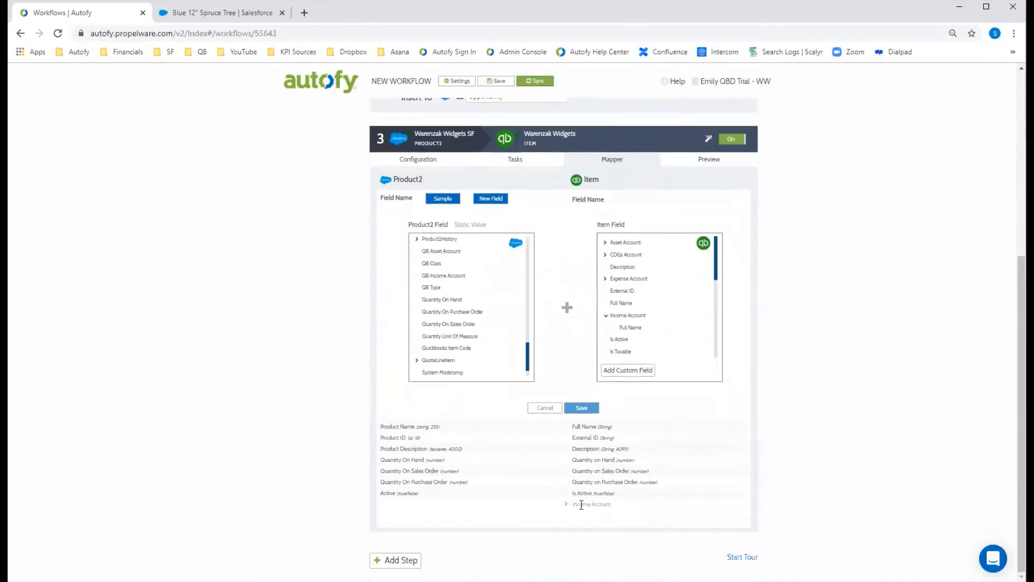
left_click(567, 507)
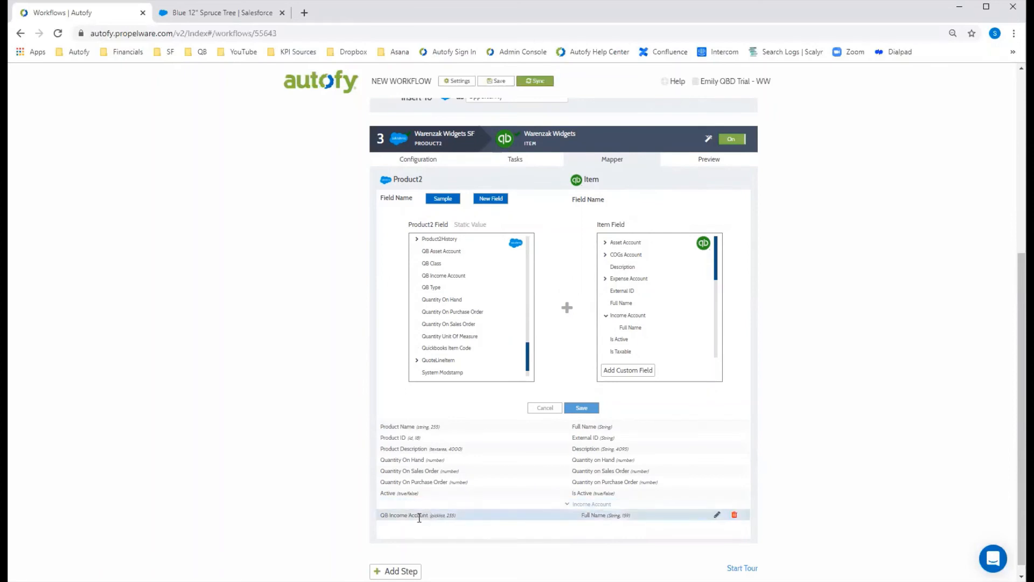
Try a static value of Cost of Goods Sold in the Income Account Full Name mapping, then discard the edit
left_click(717, 516)
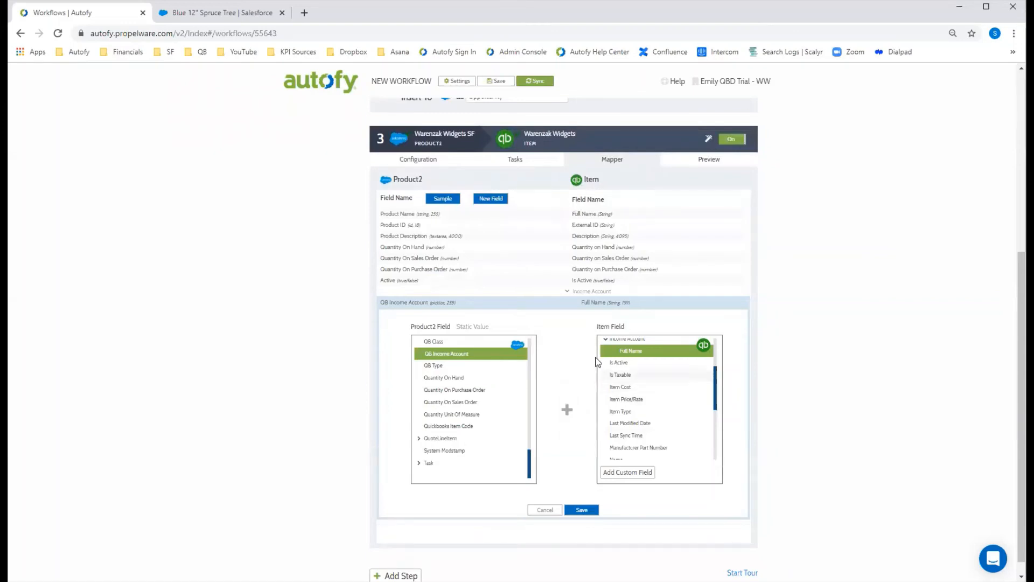
left_click(475, 330)
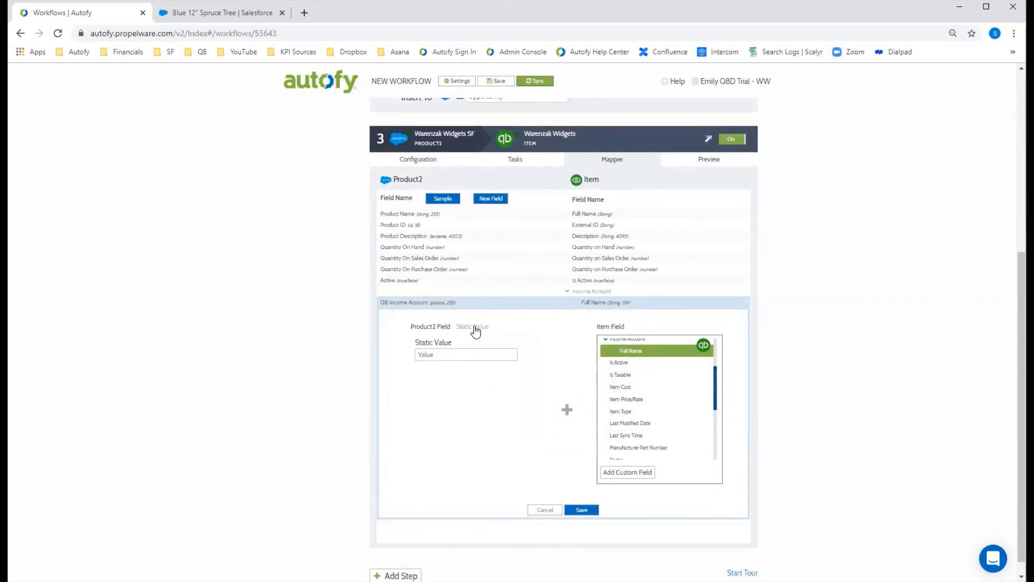
left_click(464, 354)
type("cost of Good Sold")
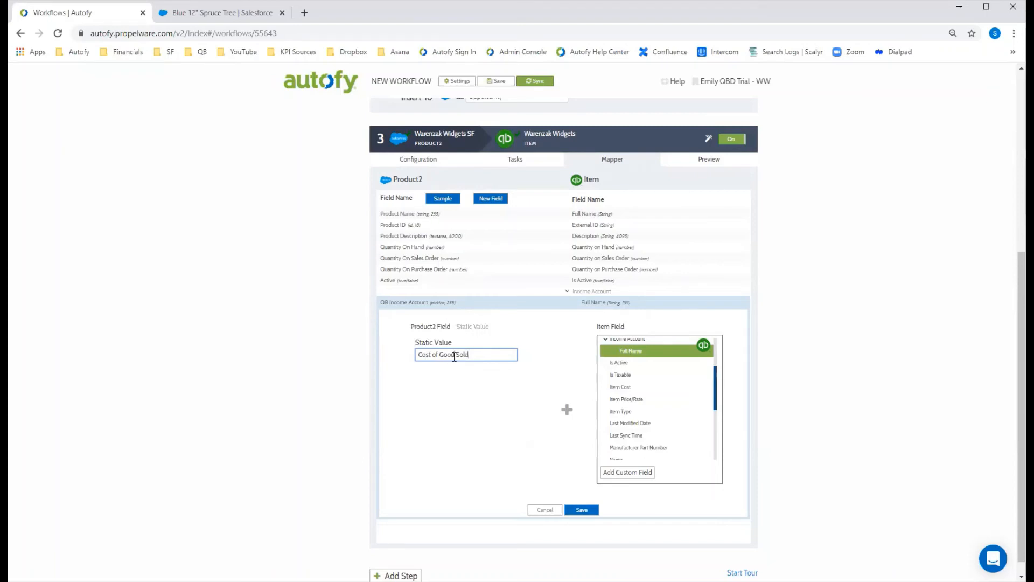
left_click(467, 406)
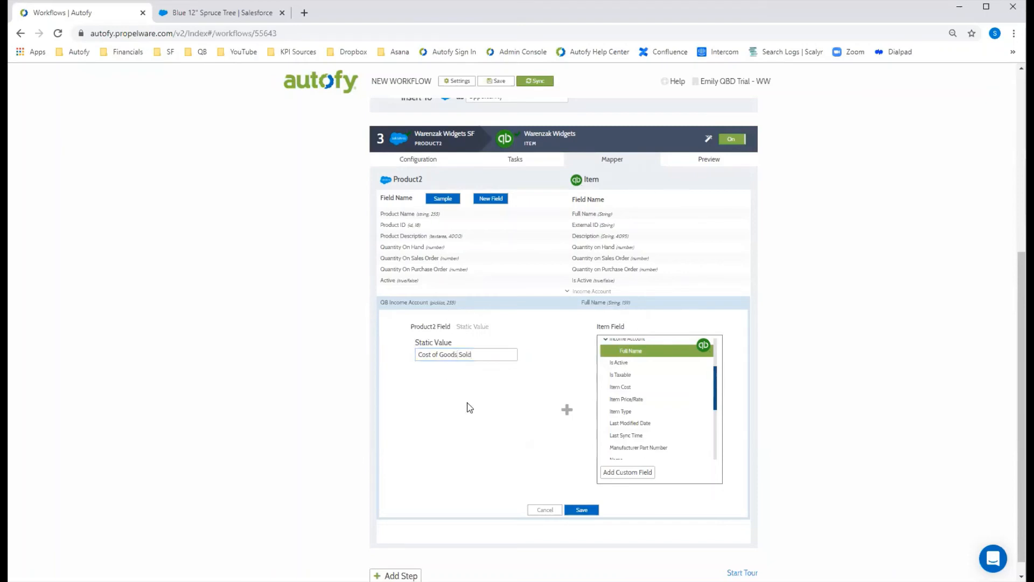
left_click(582, 510)
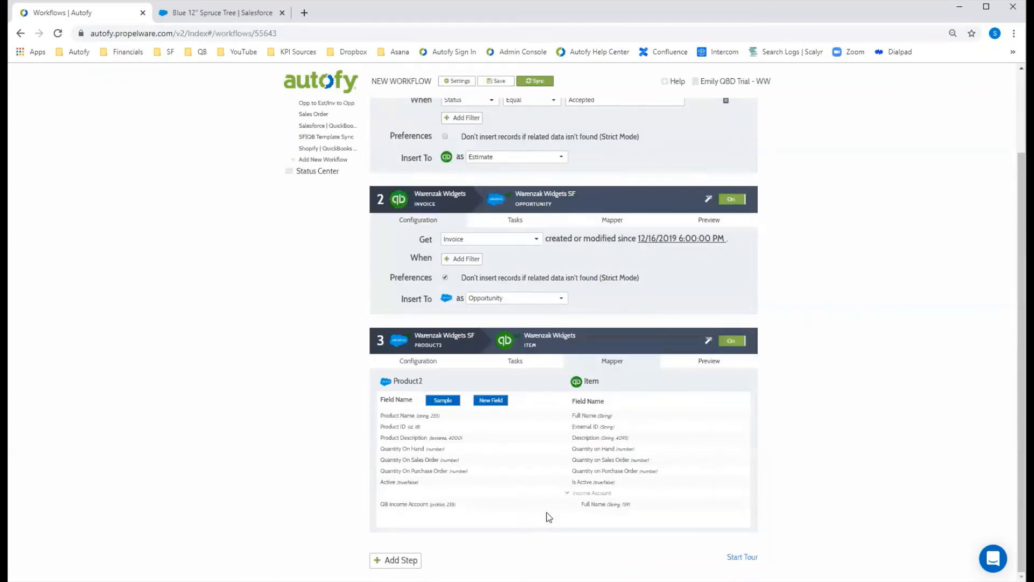
Run a single record test sync of the spruce tree product with the new income account mapping and expand the item's result
left_click(708, 340)
left_click(675, 376)
key("ctrl+v")
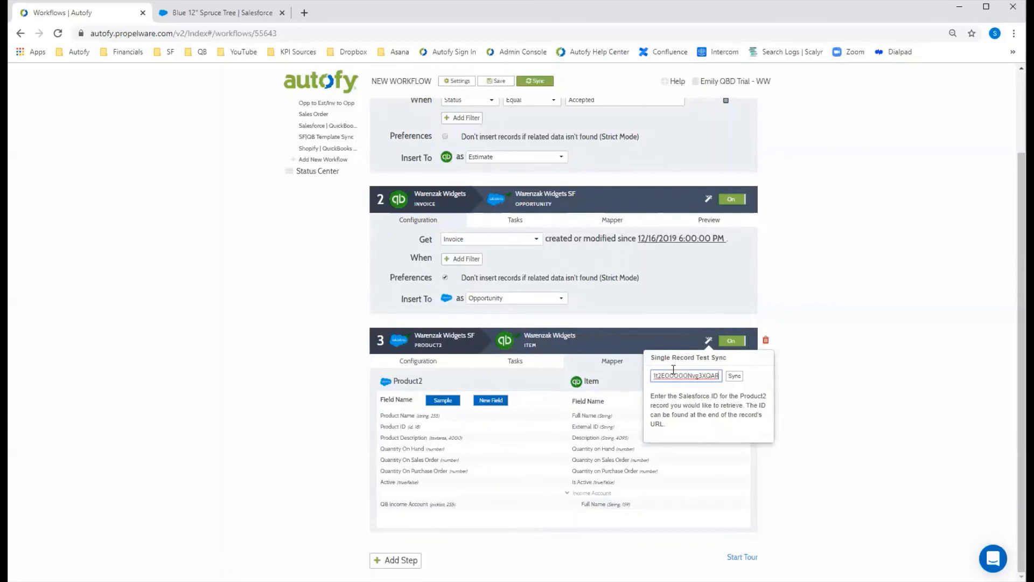
left_click(735, 376)
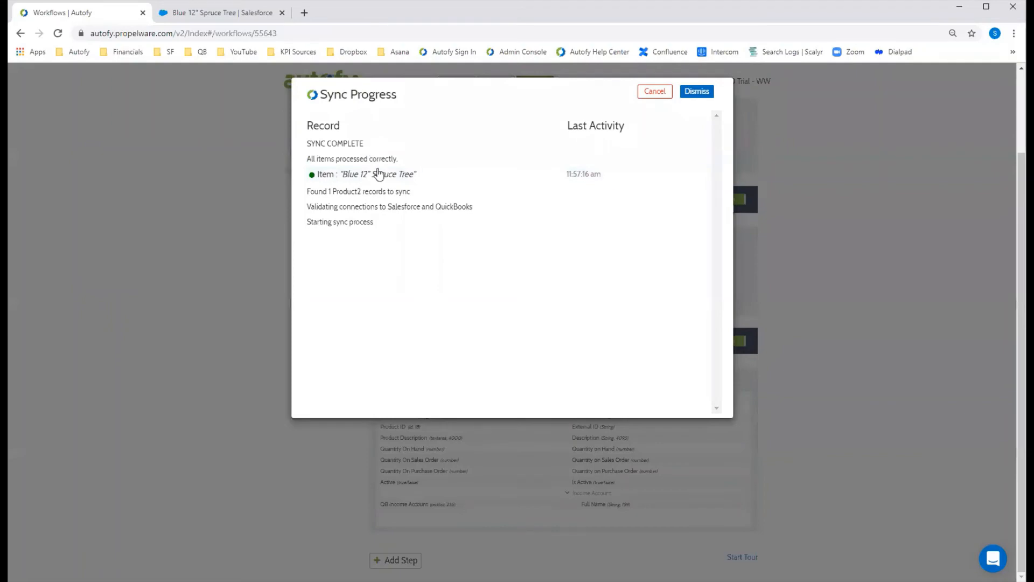
left_click(380, 176)
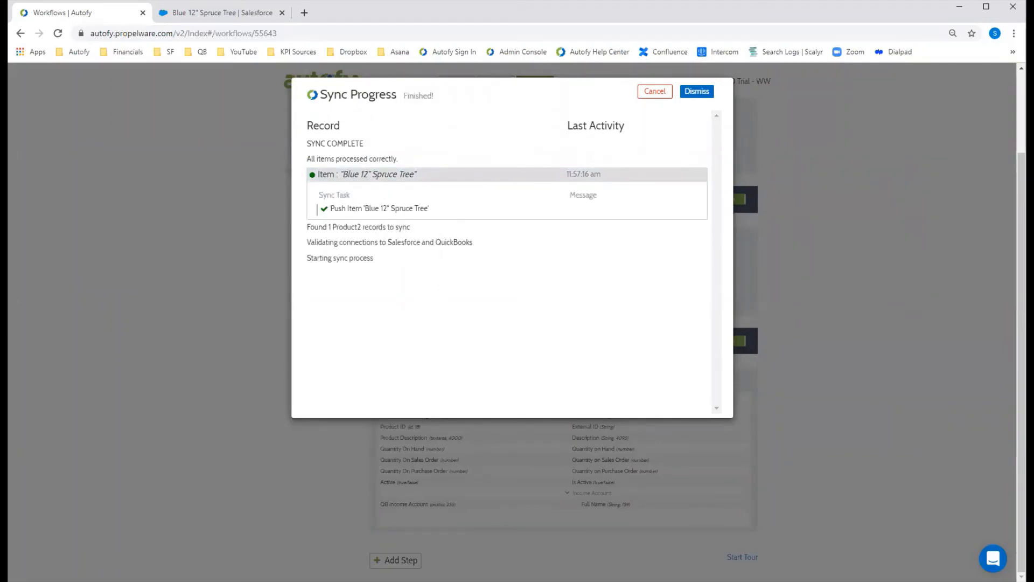
Check the QuickBooks item list for Blue 12" Spruce Tree, then return to Autofy and dismiss the sync results
key("alt+Tab")
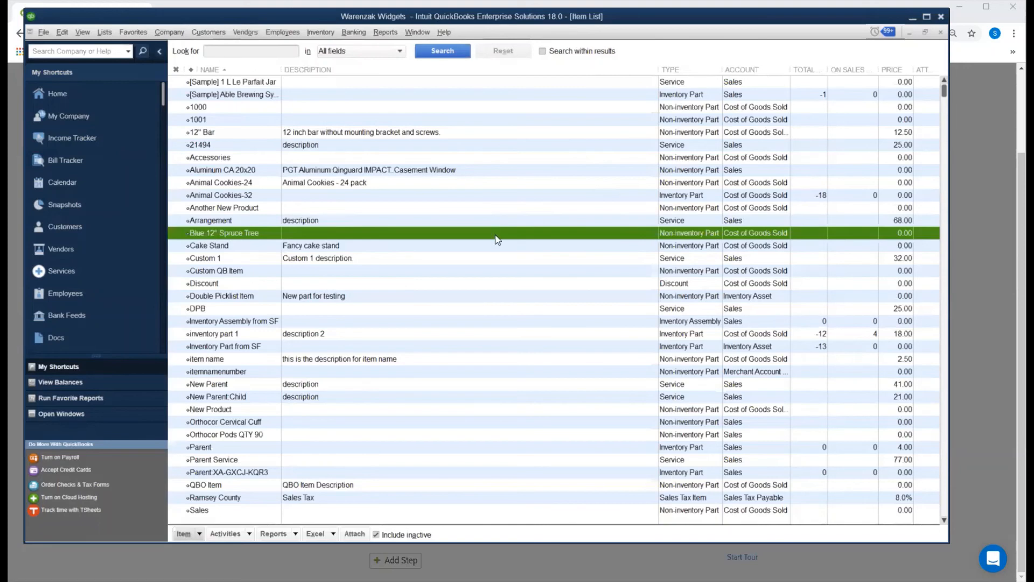
left_click(913, 17)
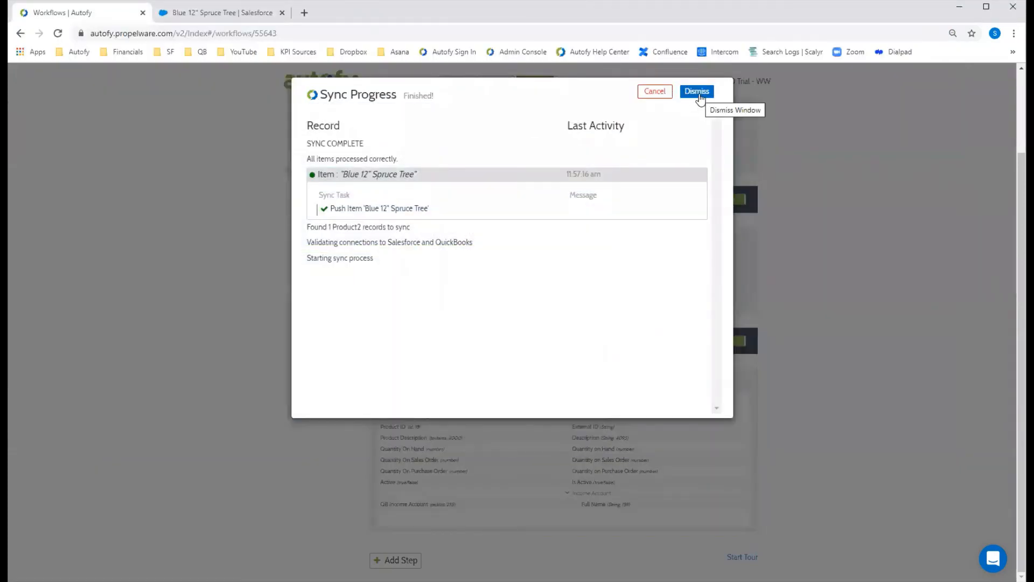
left_click(698, 92)
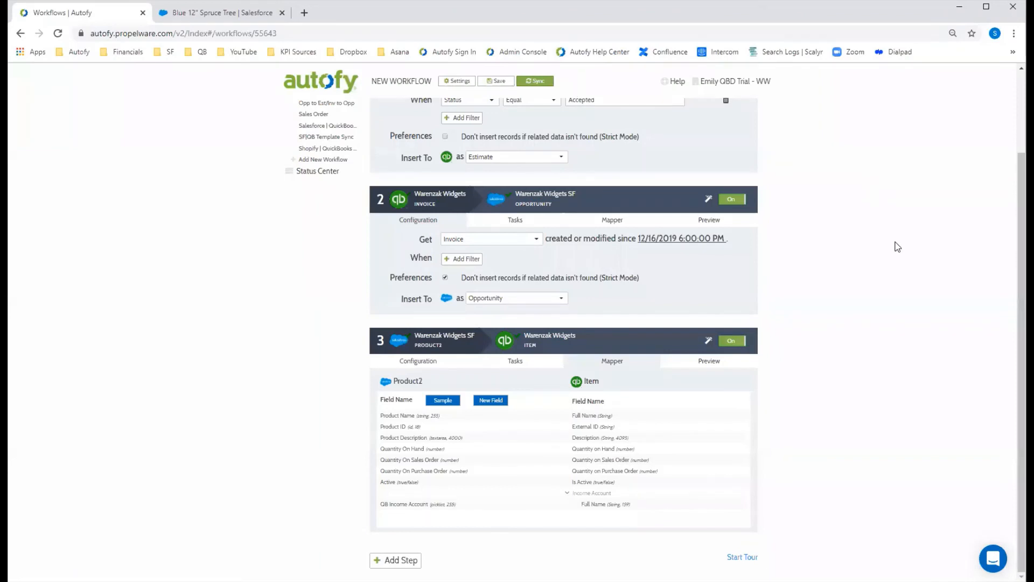
scroll(897, 247, "up", 2)
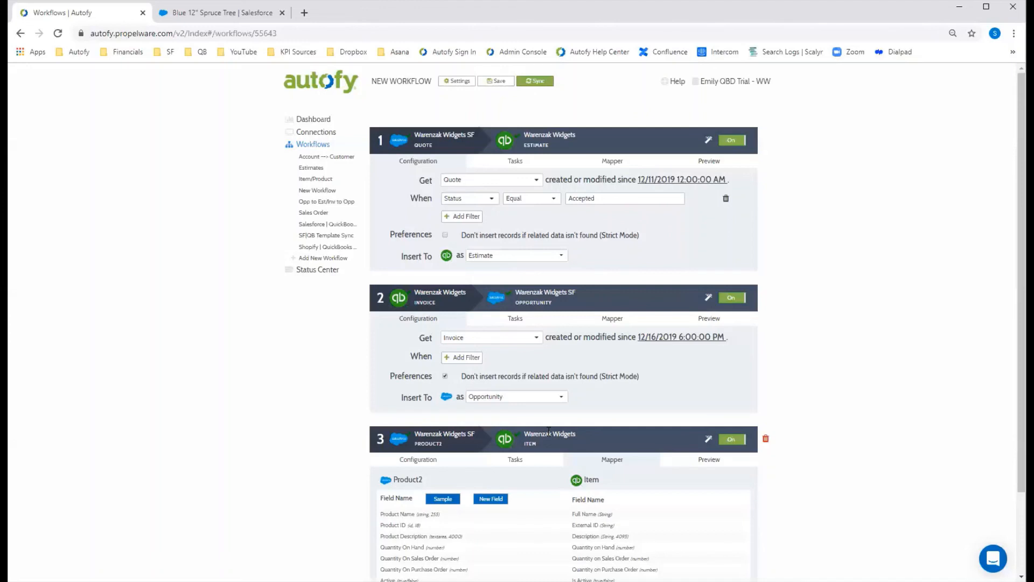
scroll(908, 391, "down", 2)
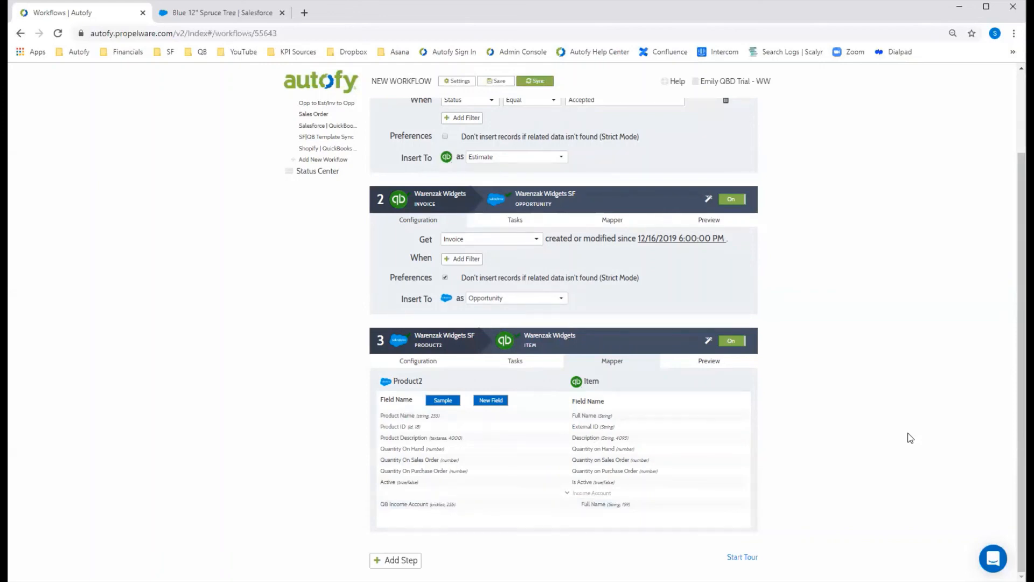
Open the workflow's settings, try enabling the sync scheduler at every 2 hours, check the day frequency options, and cancel the changes
scroll(910, 438, "up", 2)
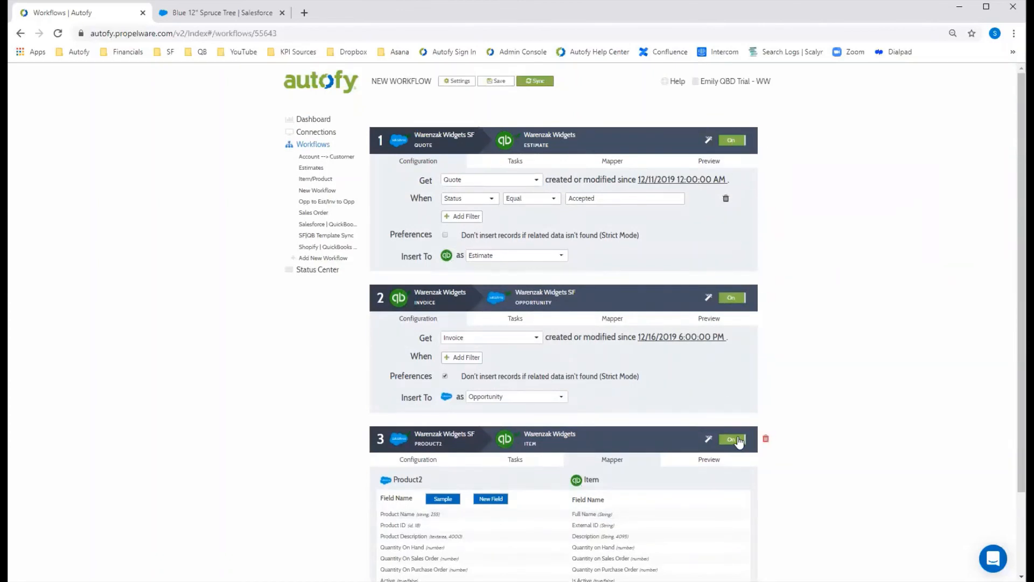
left_click(457, 82)
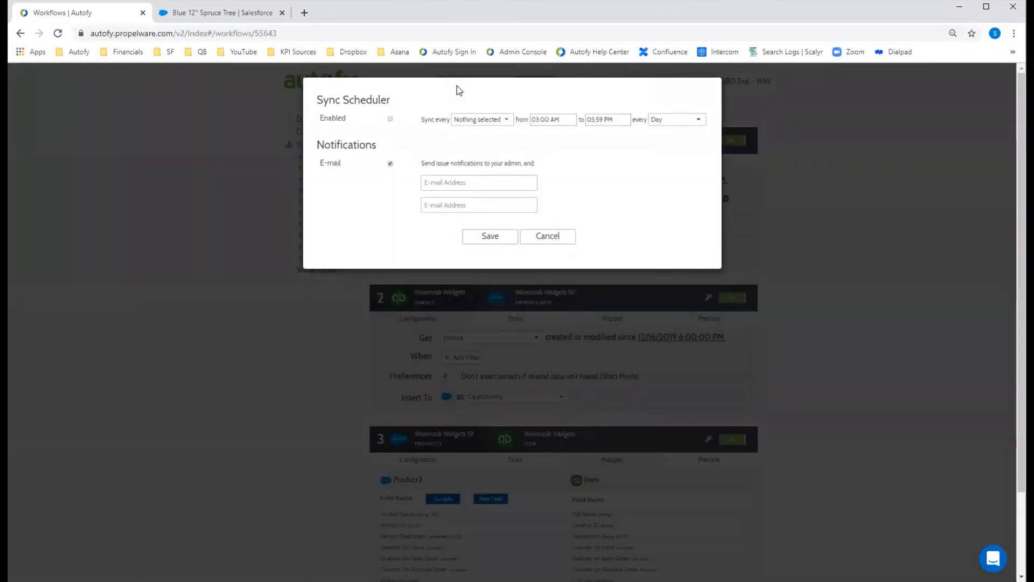
left_click(390, 119)
left_click(472, 120)
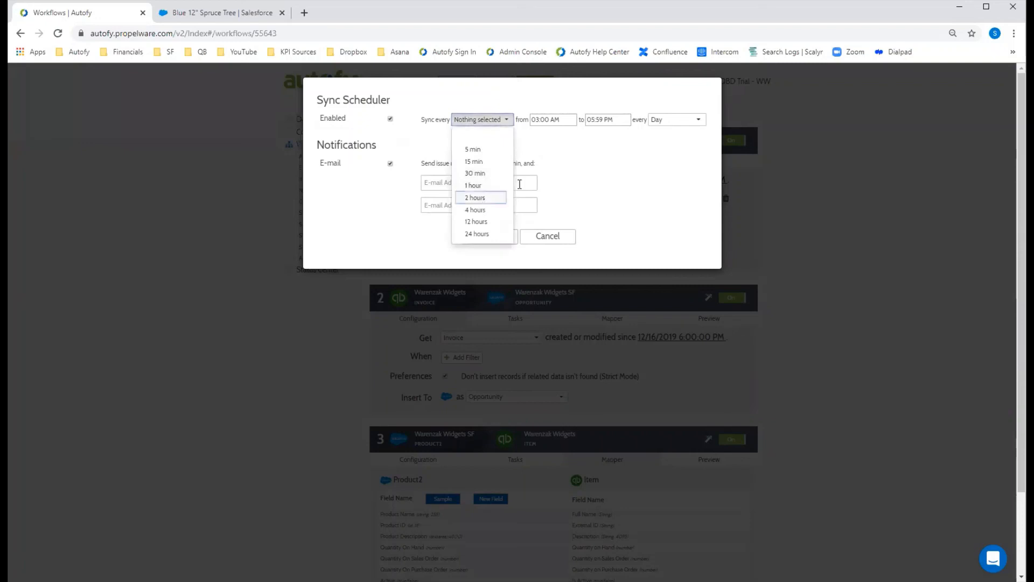
left_click(476, 197)
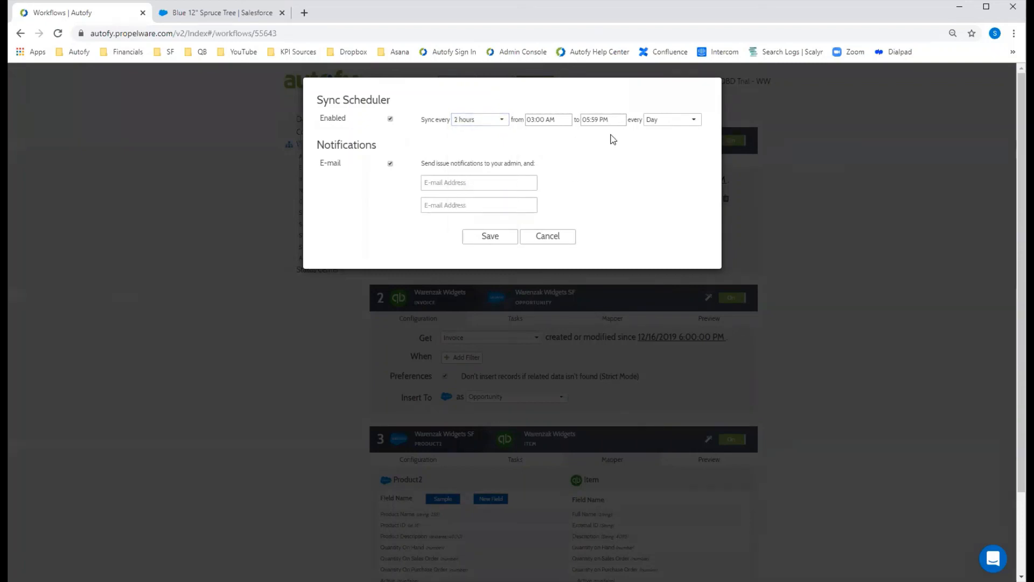
left_click(693, 120)
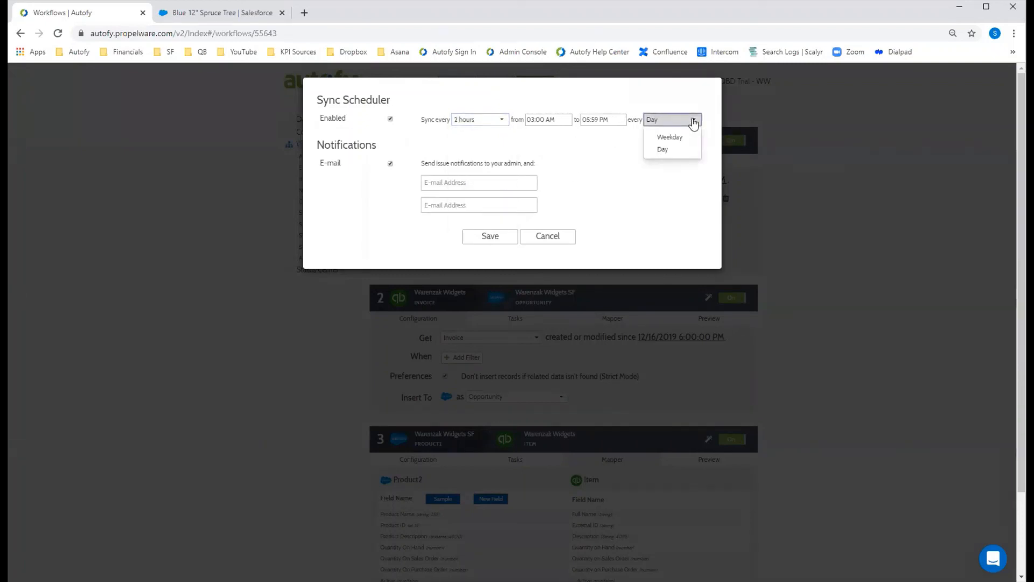
left_click(677, 85)
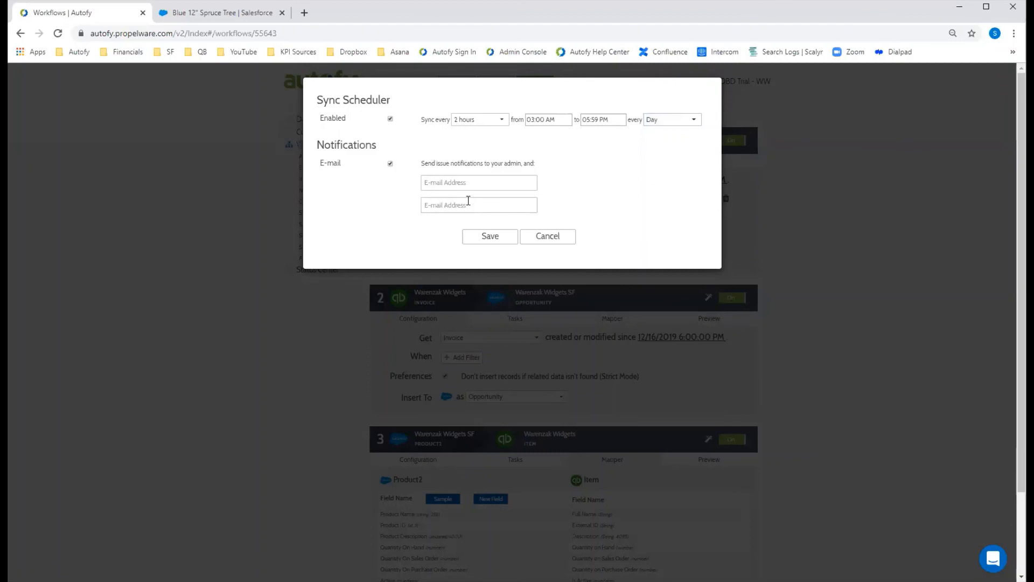
left_click(538, 236)
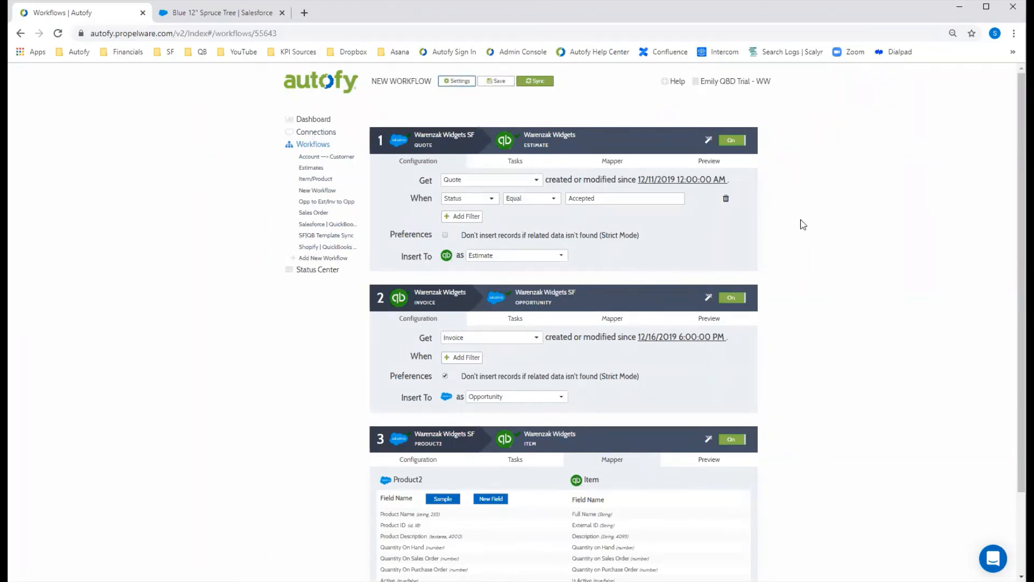
In the workflows list, rename New Workflow as Quote-Estimate/Invoice-Opp and save the name
left_click(315, 145)
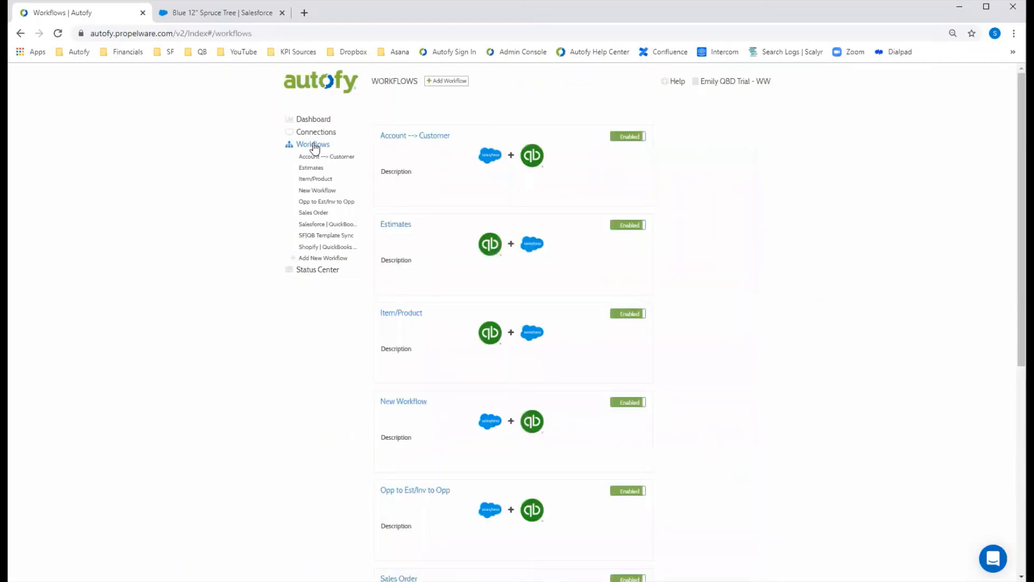
scroll(771, 293, "down", 1)
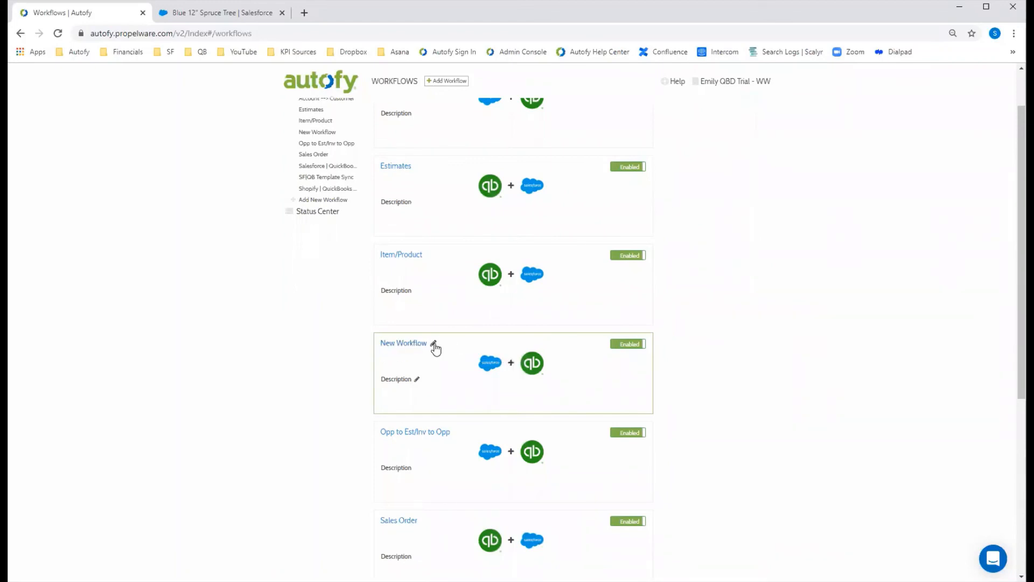
left_click(434, 344)
left_click_drag(438, 345, 383, 344)
type("Quote-")
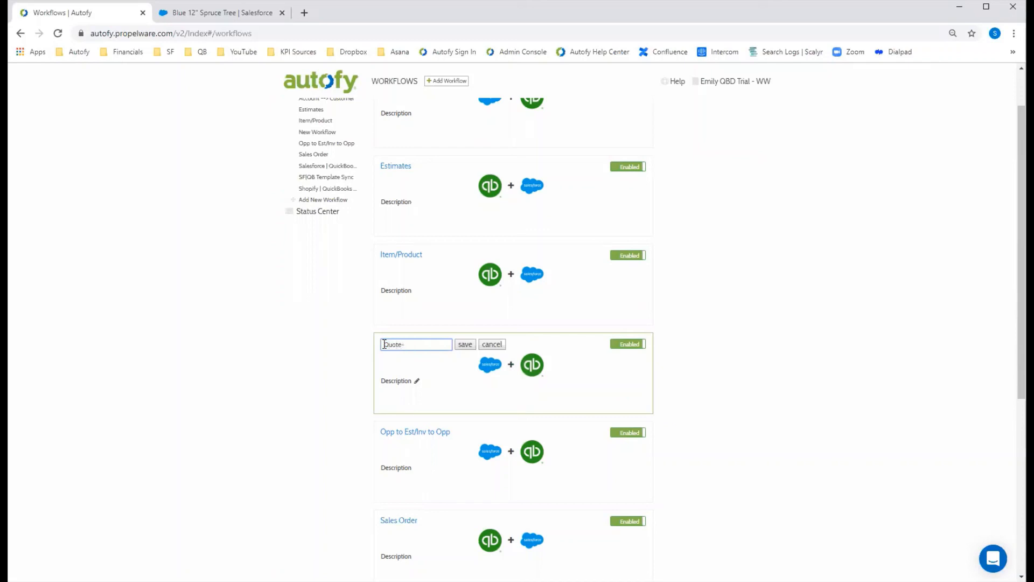
type("Estimate")
type("s")
type("Inv")
type("oice")
type(" to")
key("BackSpace")
key("BackSpace")
key("BackSpace")
type("-Opp")
left_click(463, 347)
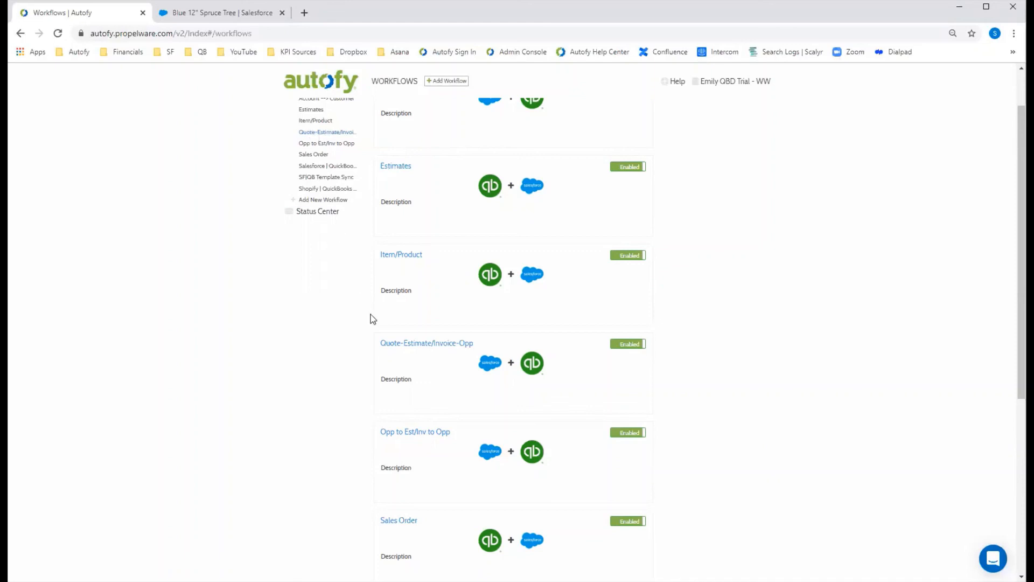
Save the Quote-Estimate/Invoice-Opp description "In this sync, we are syncing SF Quotes to QB Estimates. Also syncing QB Invoices to SF Opps."
left_click(418, 380)
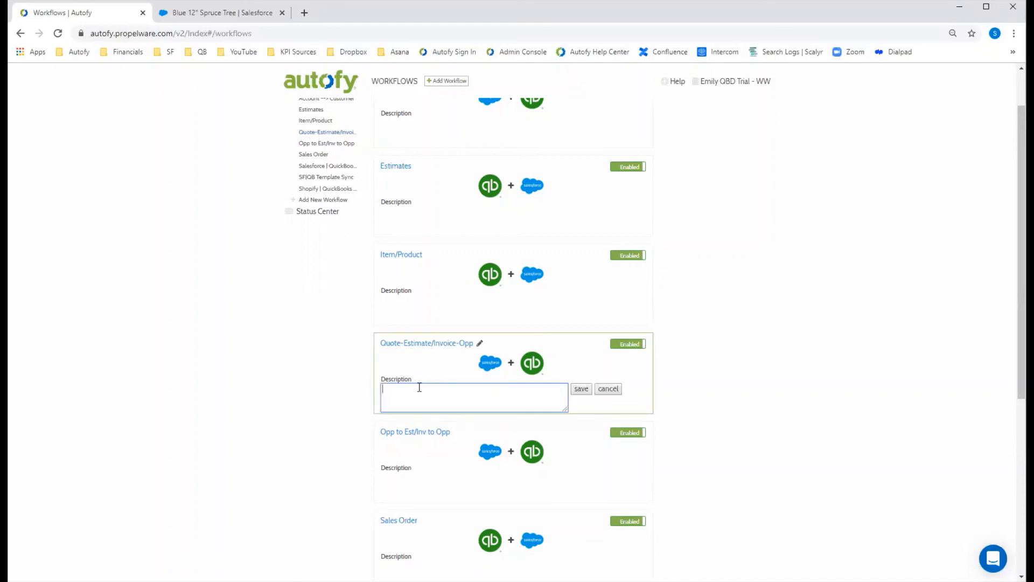
type("In this sync, we are syncing SF Quotes to QB")
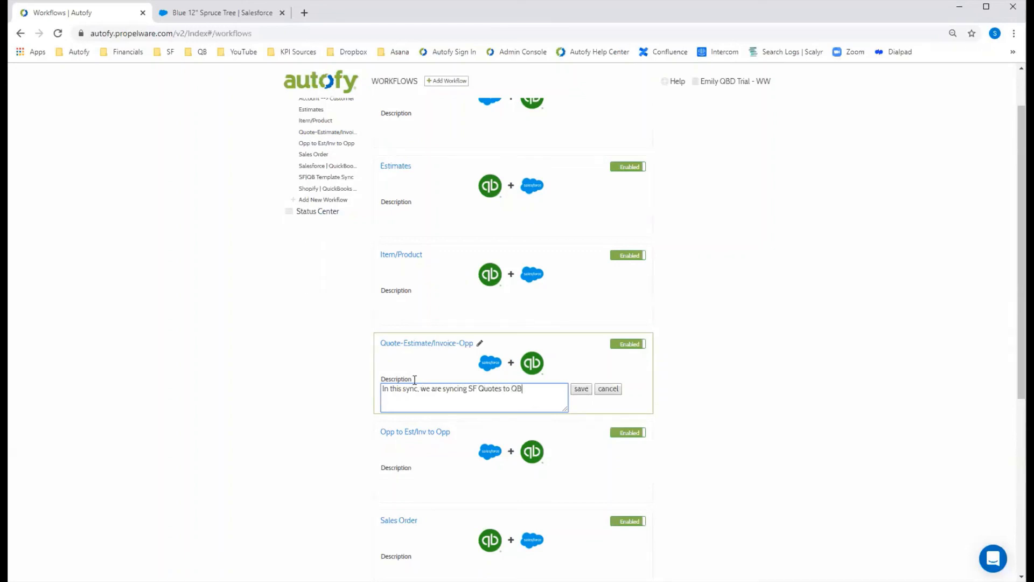
type(" Estimates. Also syncing QB inv")
key("BackSpace")
key("BackSpace")
key("BackSpace")
type("Invoices to SF Opp")
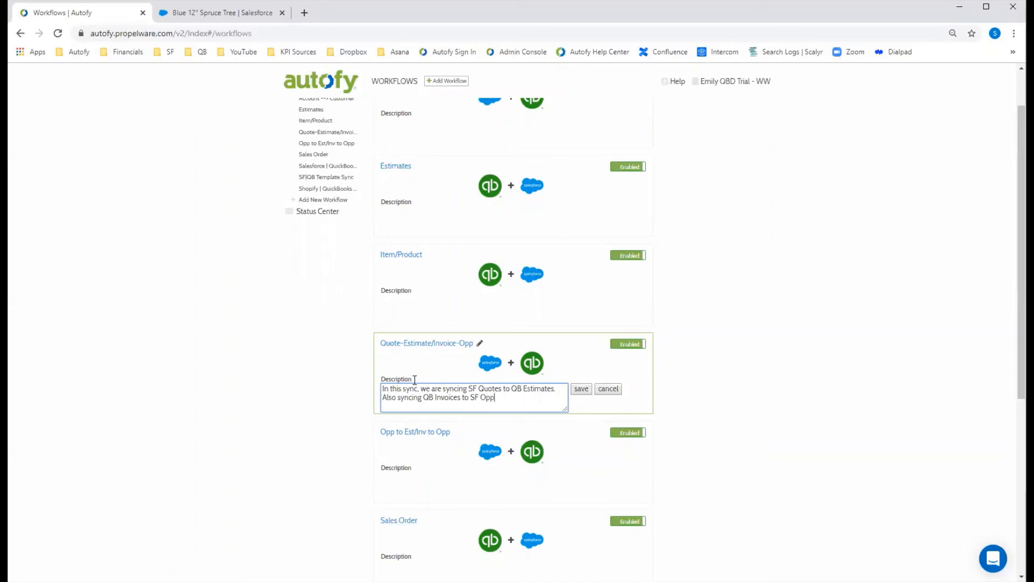
type("s")
left_click(573, 391)
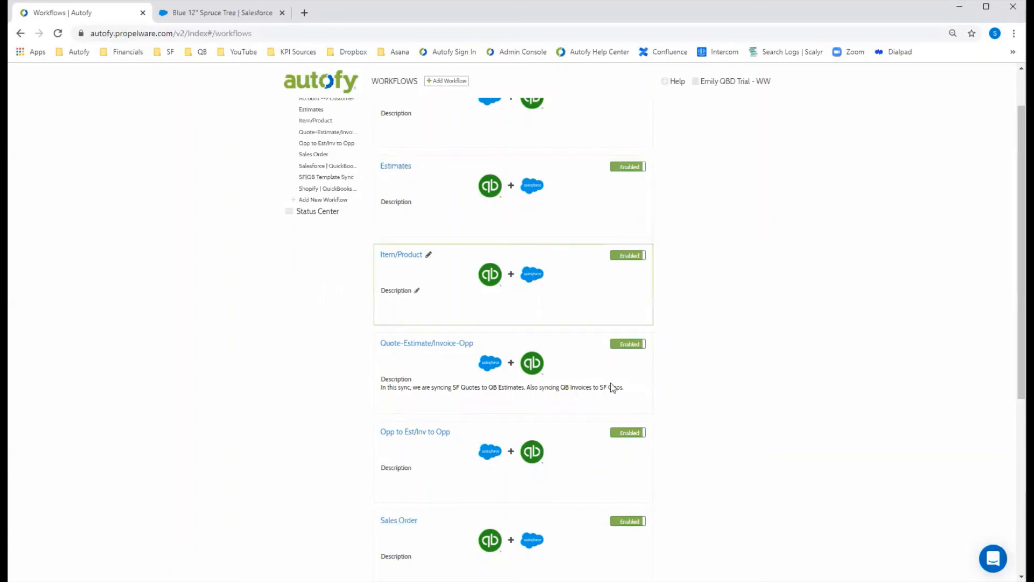
Disable the SF|QB Template Sync and Shopify | QuickBooks Desktop workflows in the workflows list
scroll(734, 389, "down", 1)
scroll(734, 389, "down", 4)
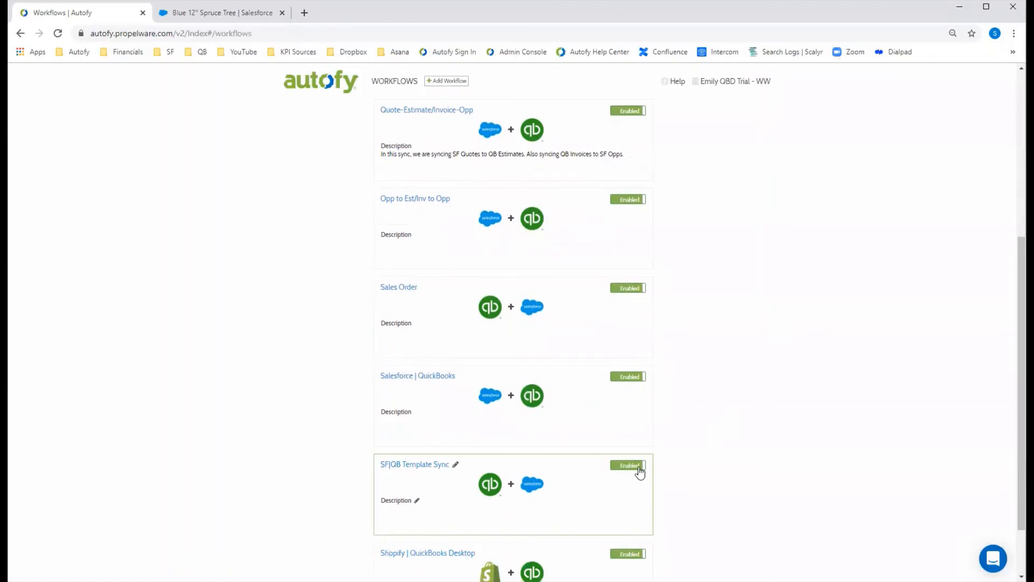
left_click(639, 467)
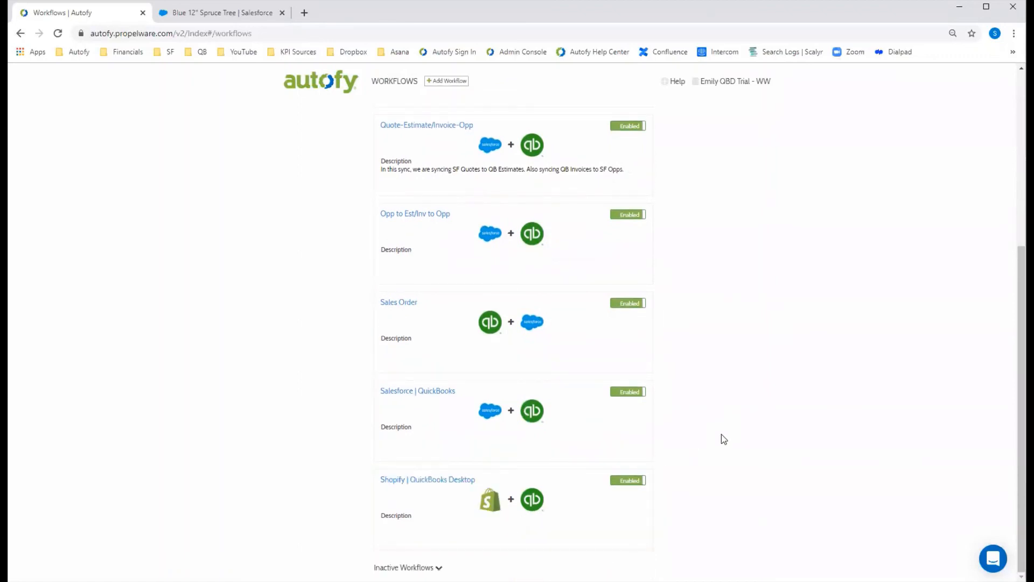
left_click(641, 481)
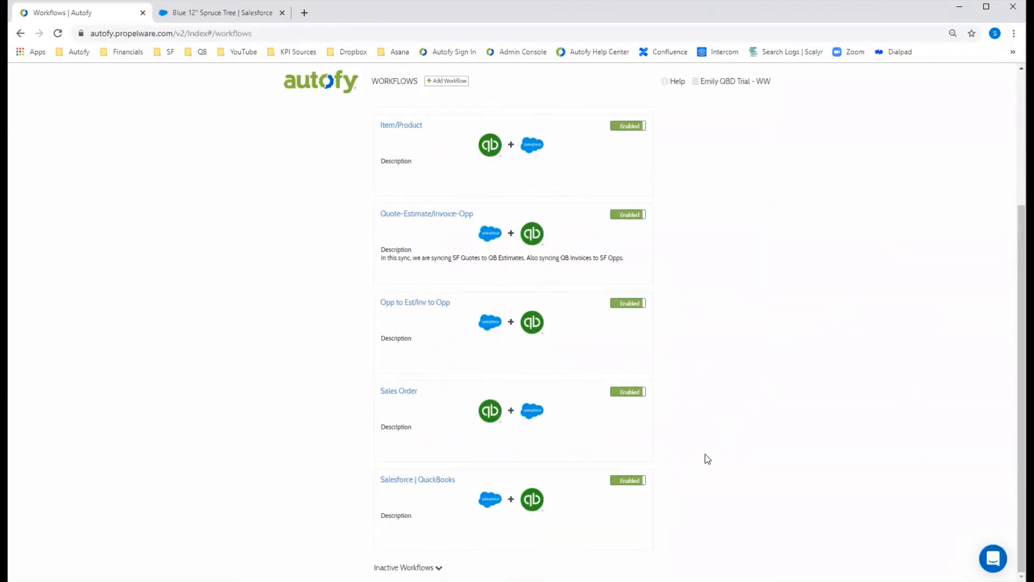
scroll(706, 458, "up", 4)
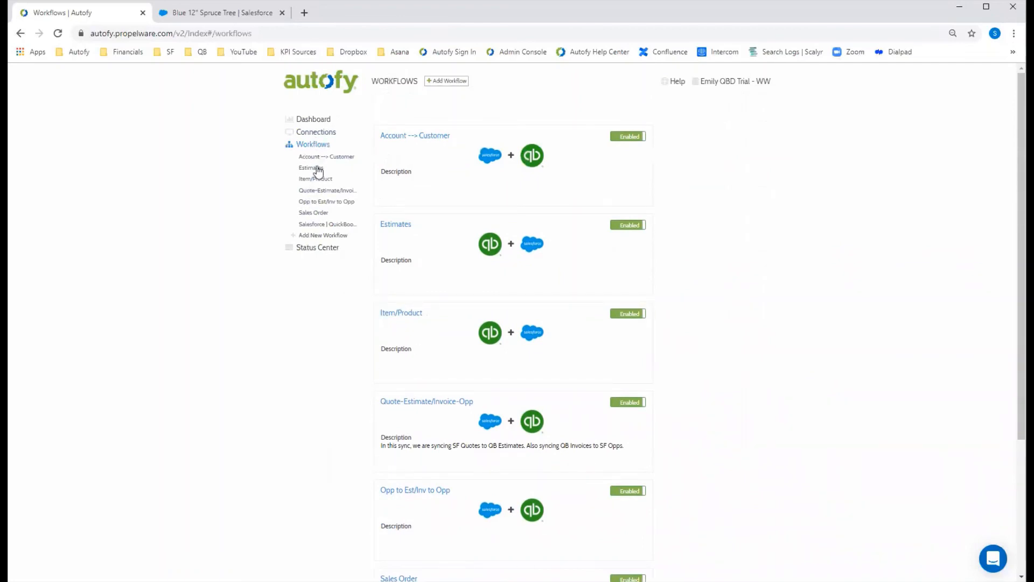
Expand the inactive workflows and look through the disabled entries
scroll(312, 395, "down", 1)
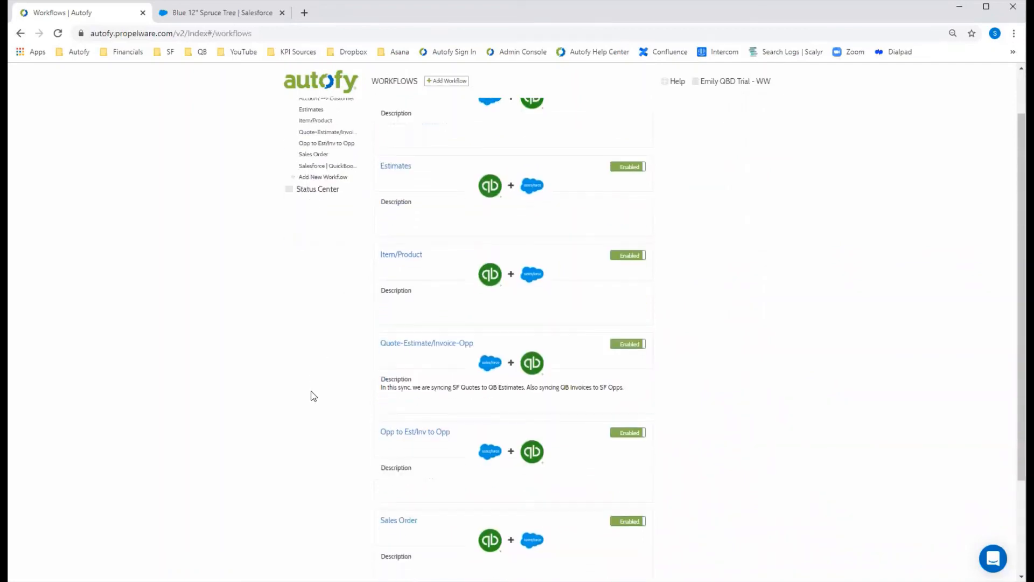
scroll(314, 395, "down", 2)
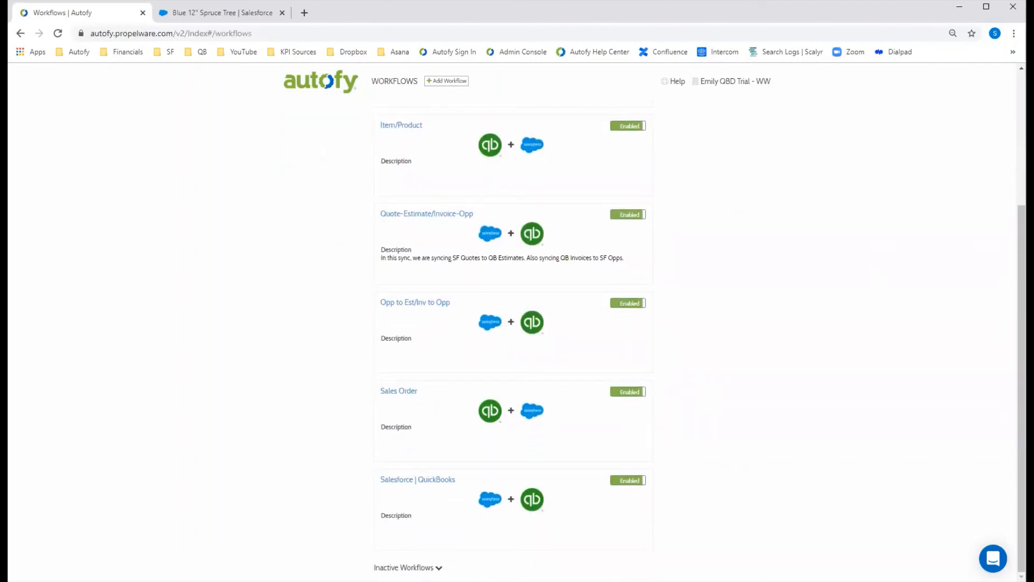
left_click(408, 567)
scroll(662, 421, "down", 6)
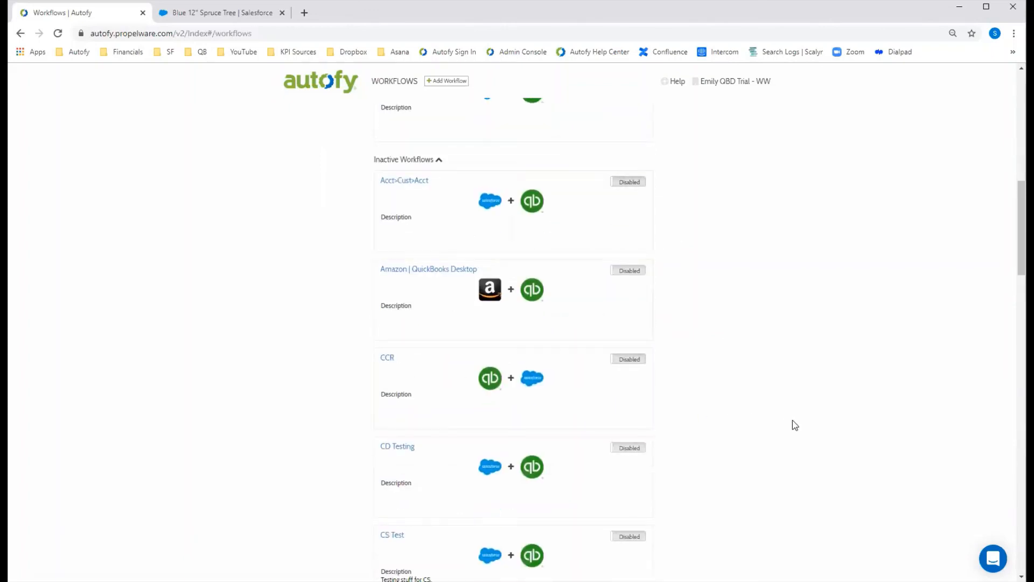
scroll(794, 423, "down", 3)
scroll(793, 421, "up", 10)
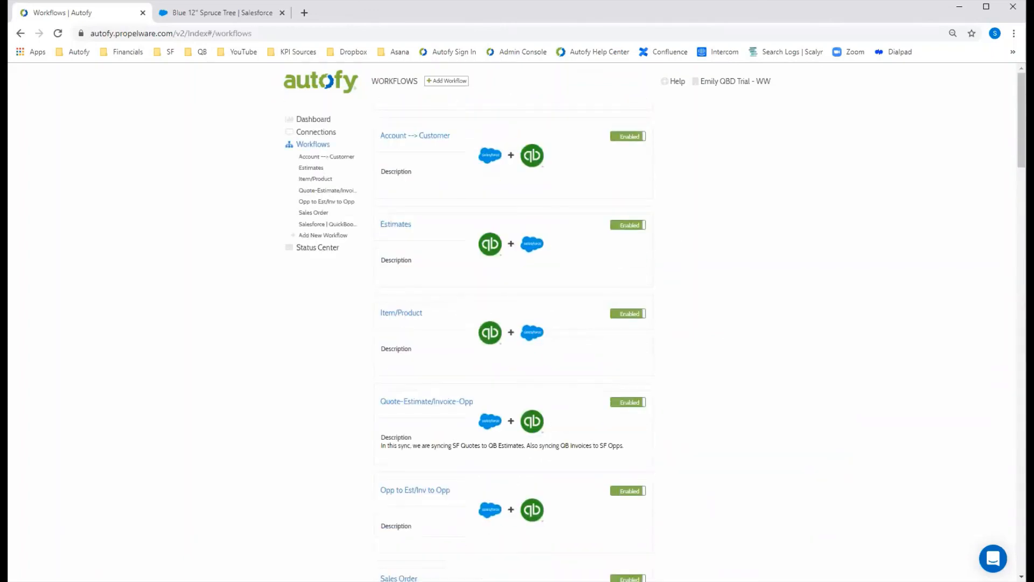
Open the Quote-Estimate/Invoice-Opp workflow, run a full sync, and review the sync tasks of both estimates before collapsing them
left_click(314, 193)
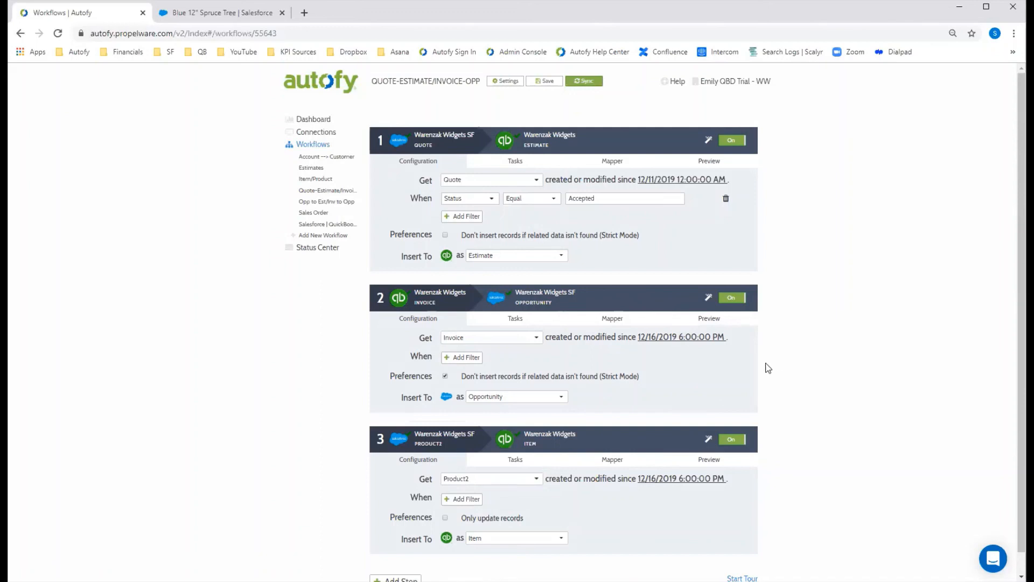
left_click(596, 82)
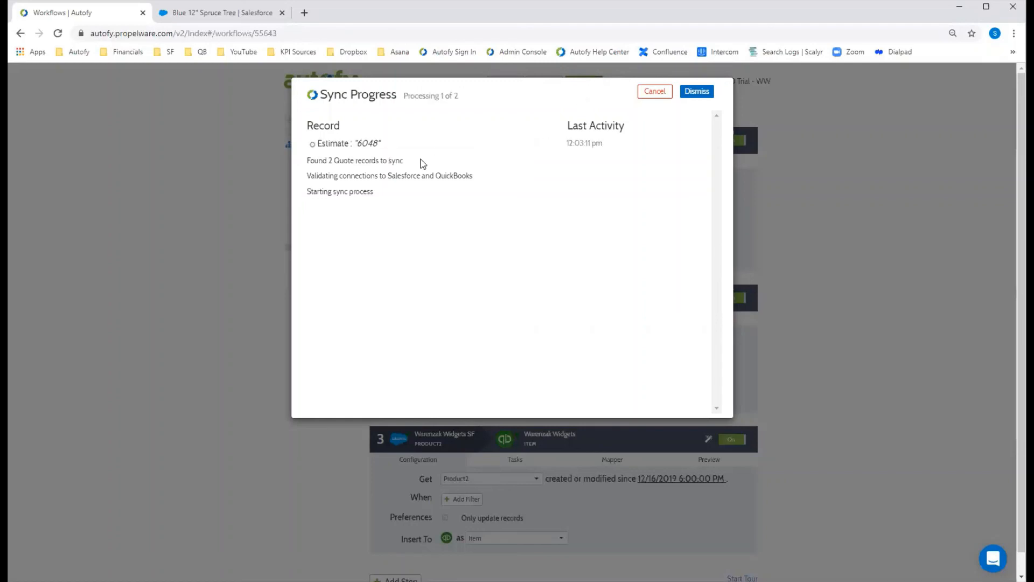
left_click(358, 144)
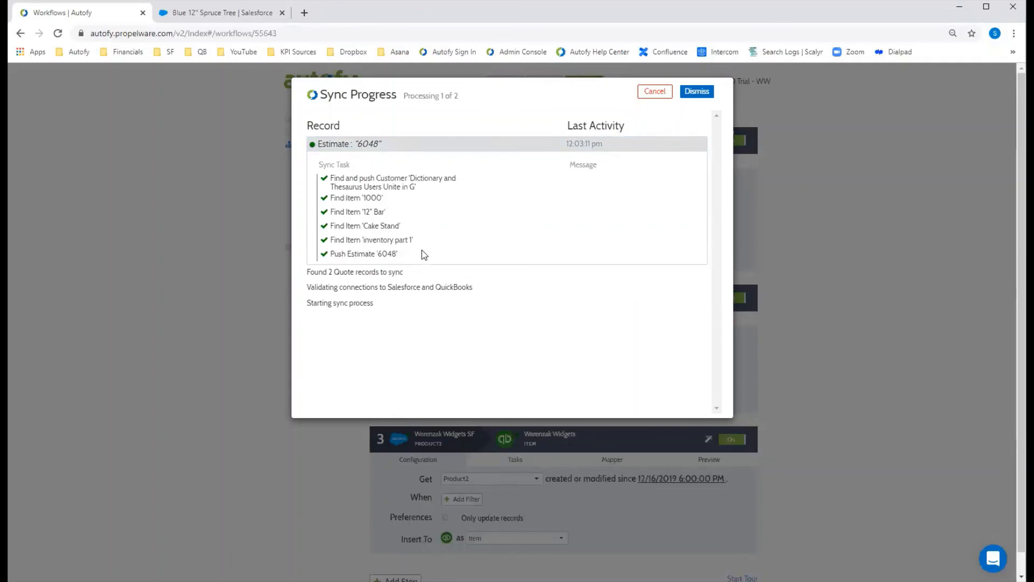
left_click_drag(373, 161, 371, 153)
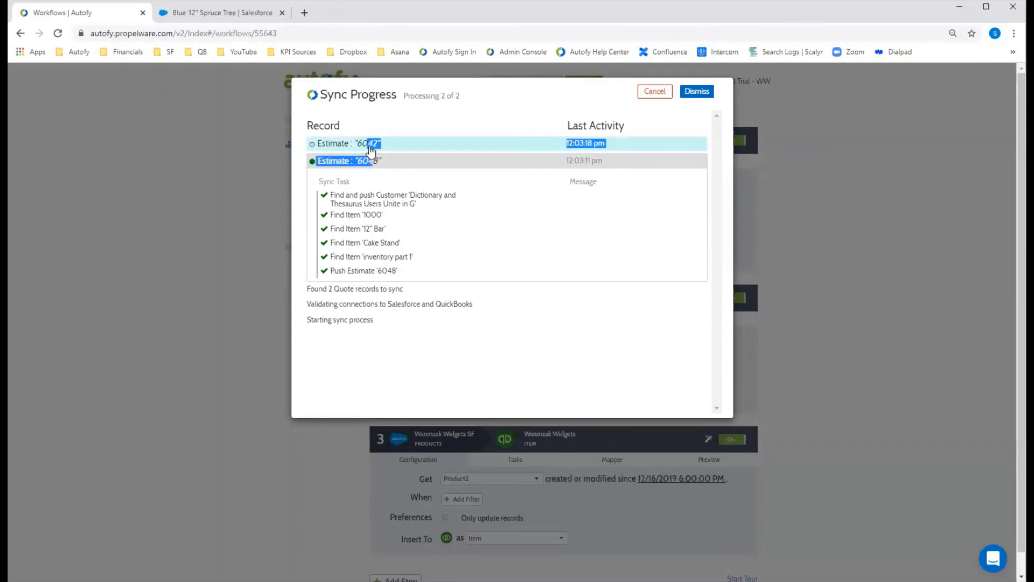
left_click(370, 147)
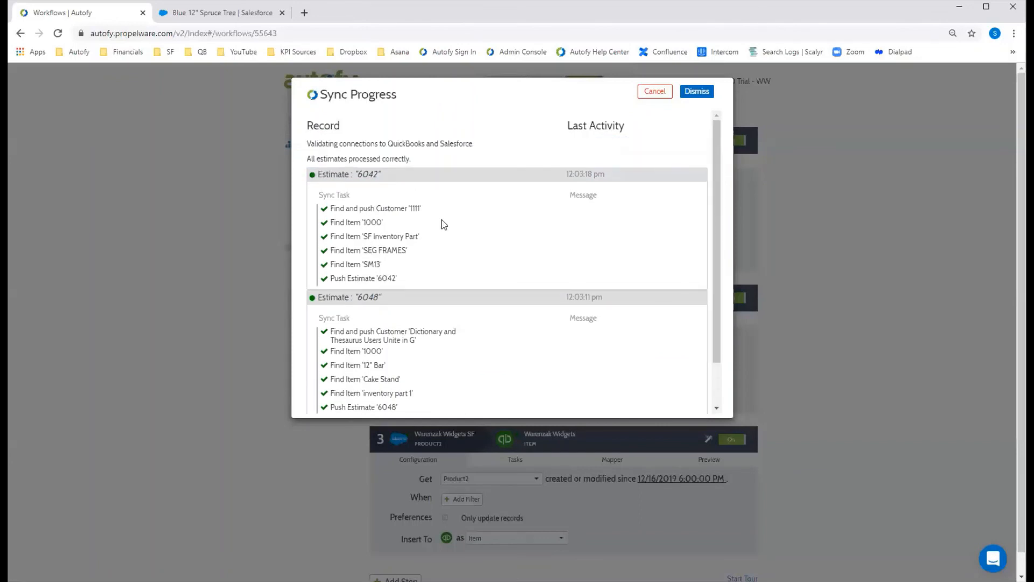
left_click(395, 175)
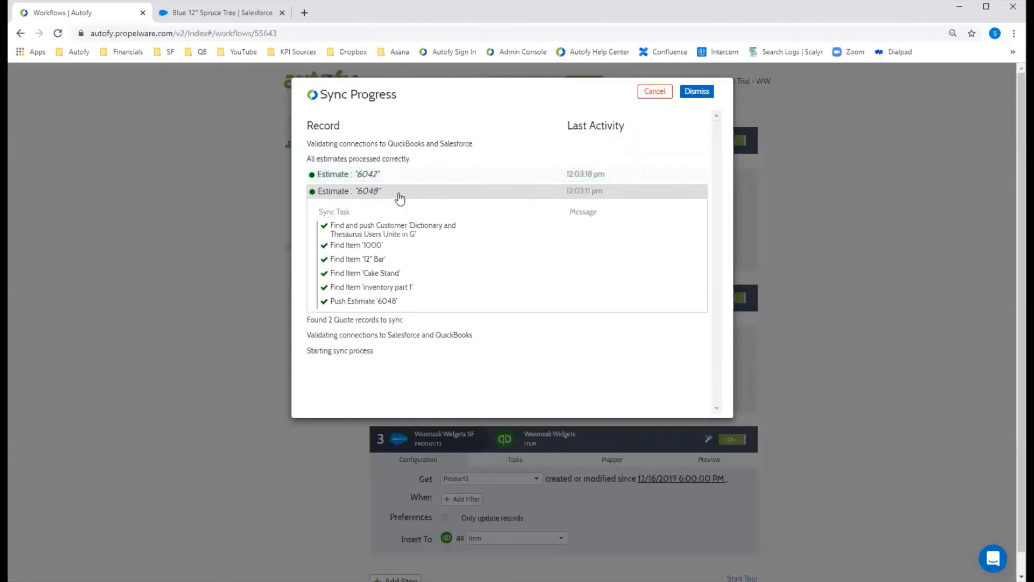
left_click(397, 192)
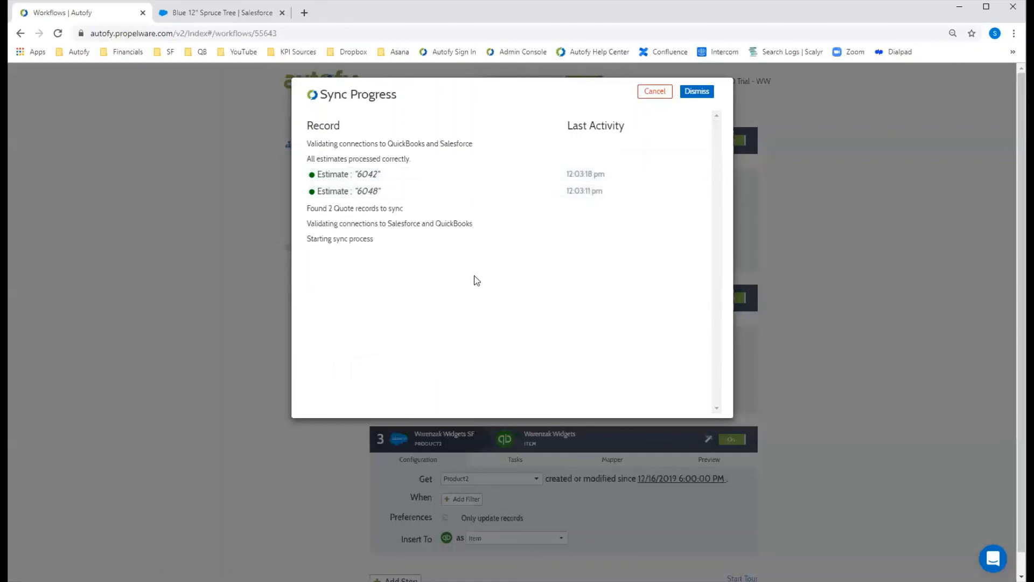
left_click(370, 193)
left_click(373, 192)
left_click(376, 175)
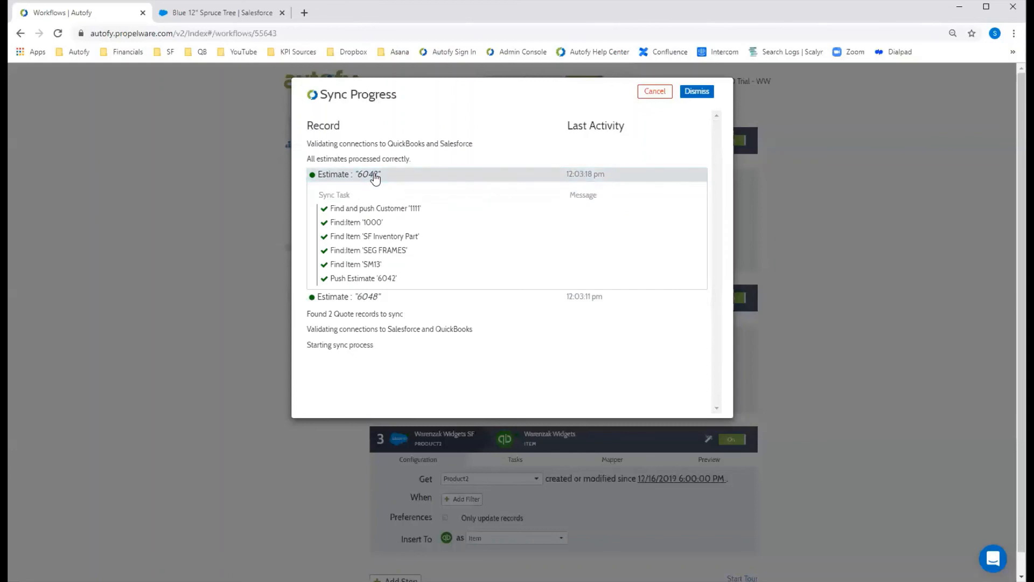
left_click(375, 177)
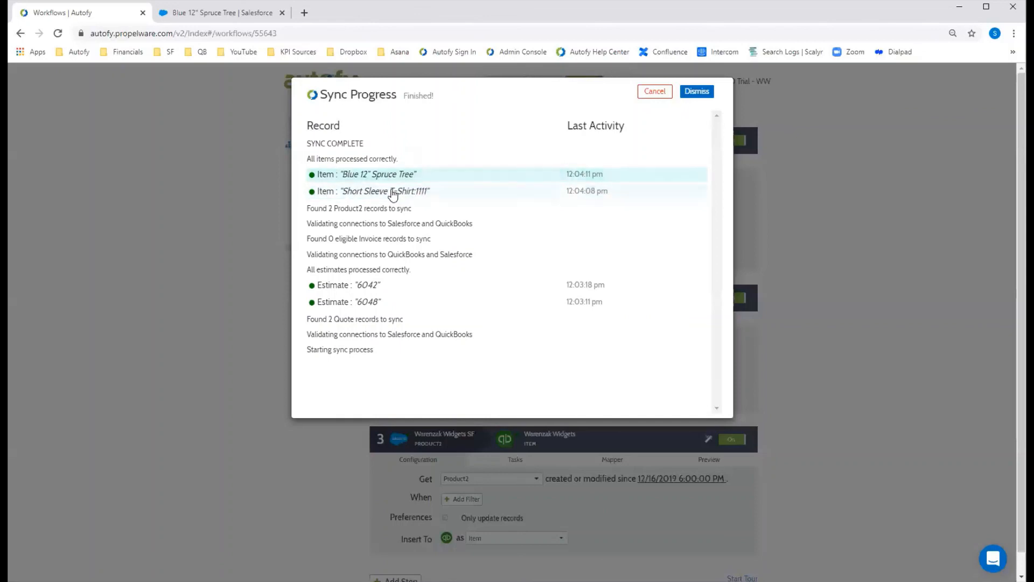
Expand the sync results of the short sleeve T-shirt and spruce tree items, then dismiss the sync progress
left_click(394, 197)
left_click(395, 179)
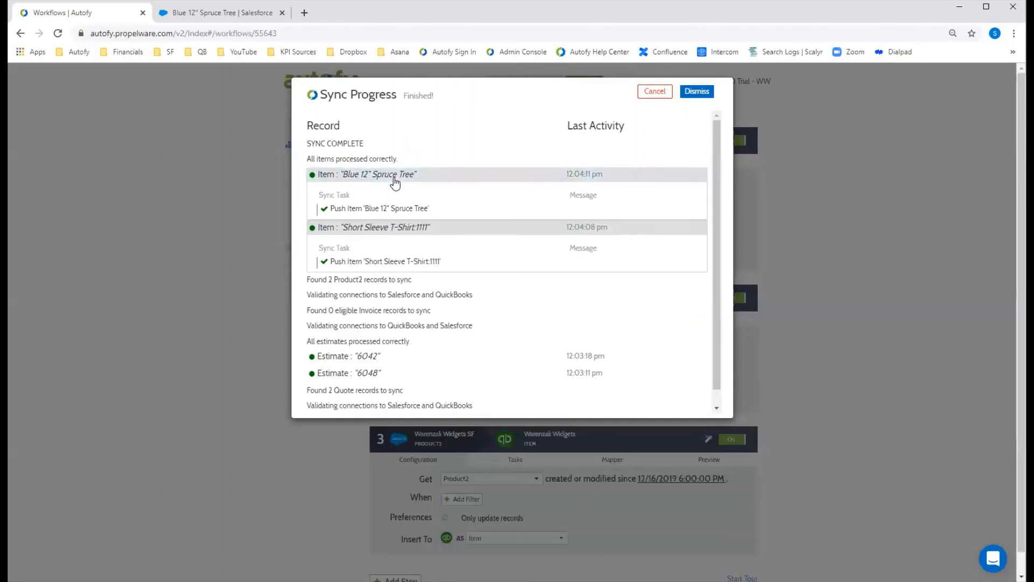
left_click(694, 91)
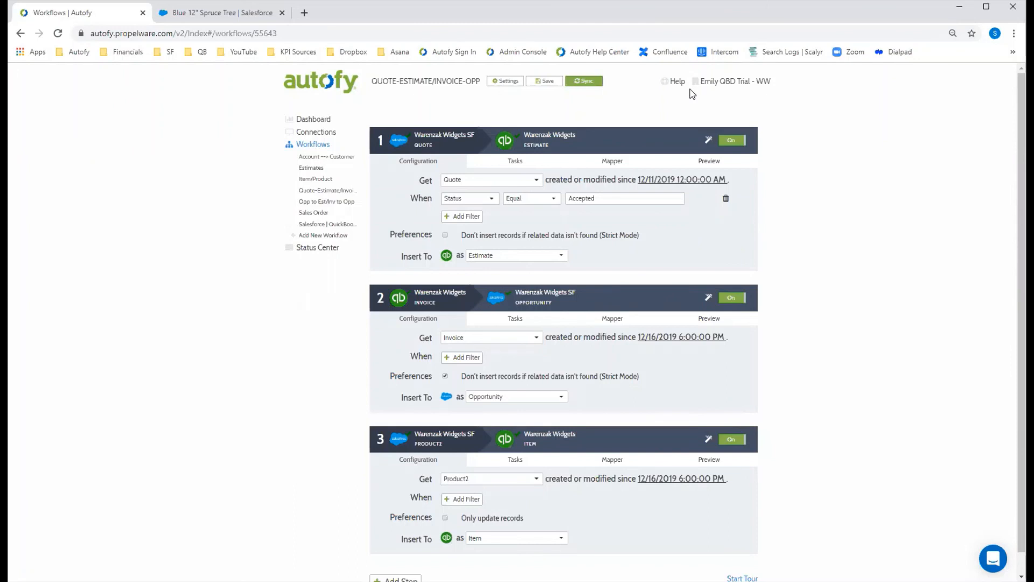
Open the Status Center and filter the records by the Quote-Estimate/Invoice-Opp workflow
left_click(332, 248)
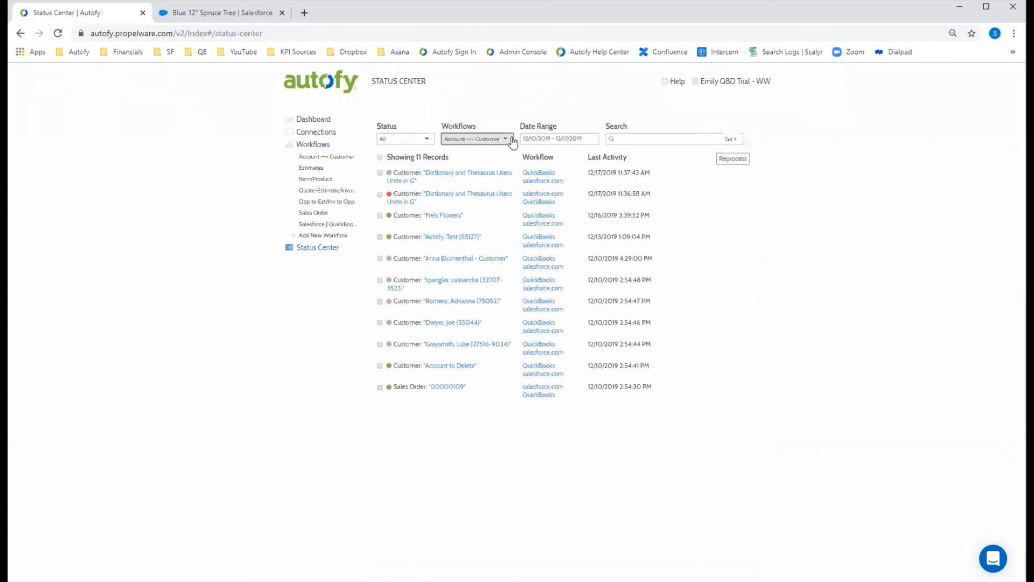
left_click(510, 140)
left_click(491, 197)
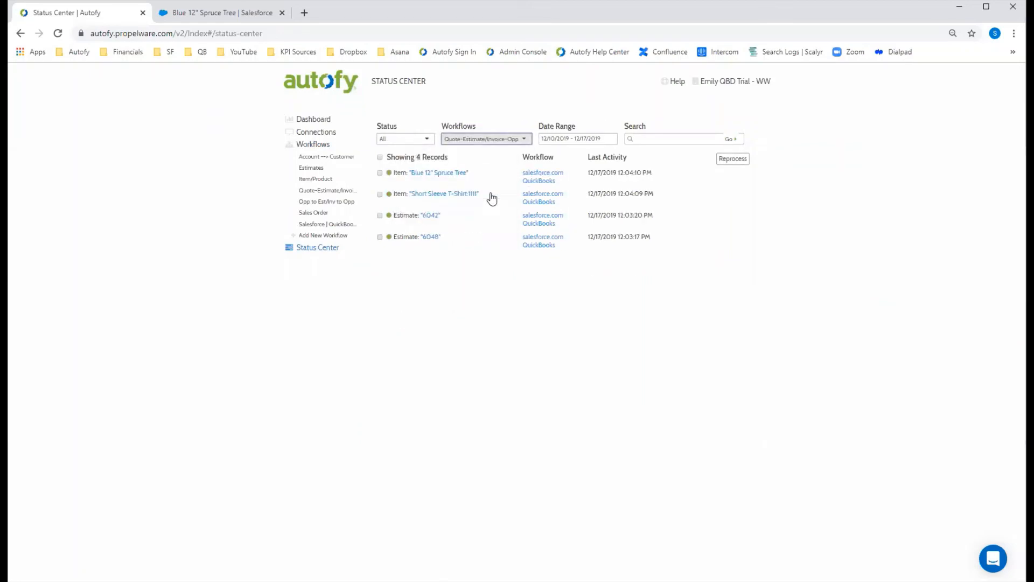